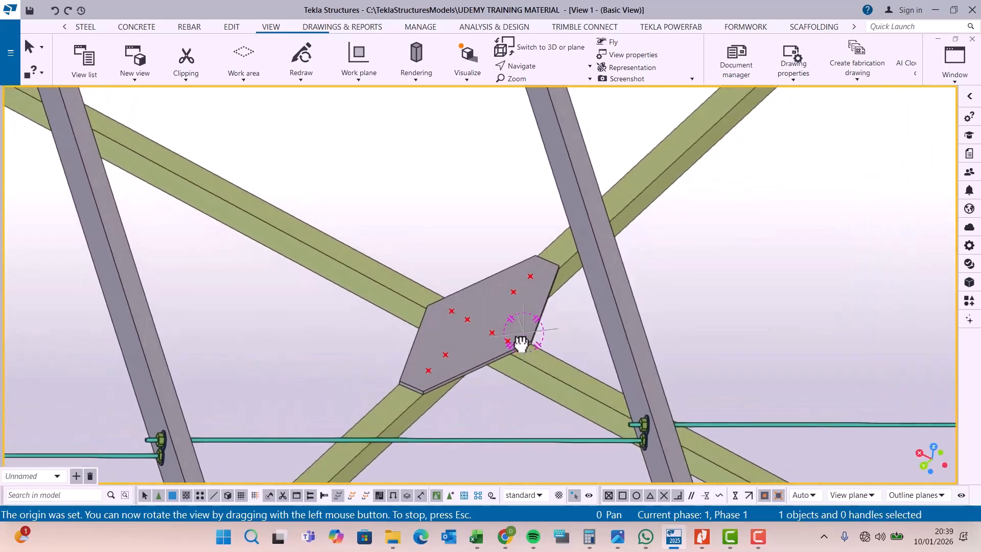
# Create a bolt group connecting the gusset plate to the diagonal brace, with origin at the uppermost point and direction towards the adjacent point
pyautogui.rightClick(431, 153)
pyautogui.click(453, 159)
pyautogui.scroll(3, 512, 332)
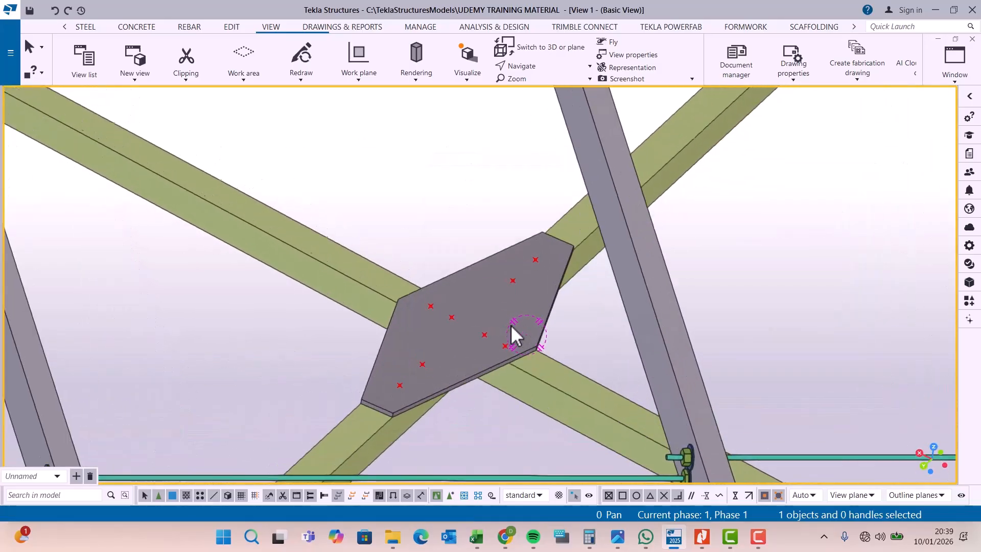
pyautogui.click(85, 29)
pyautogui.click(194, 60)
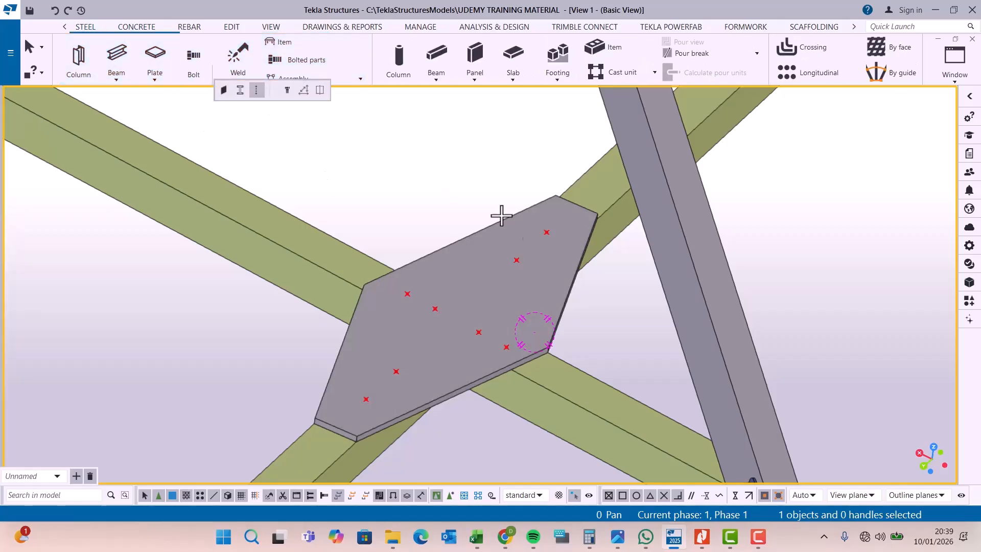
pyautogui.click(580, 232)
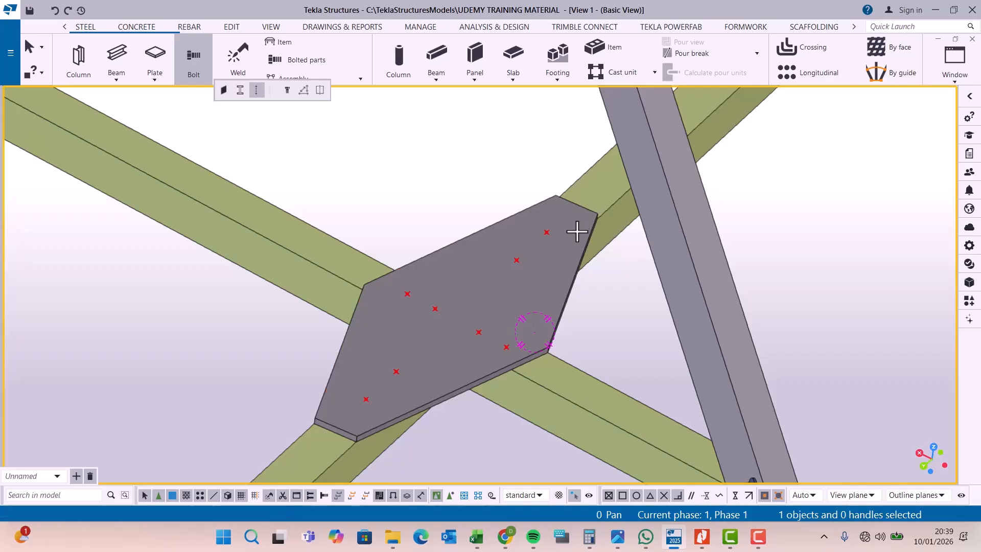
pyautogui.click(576, 232)
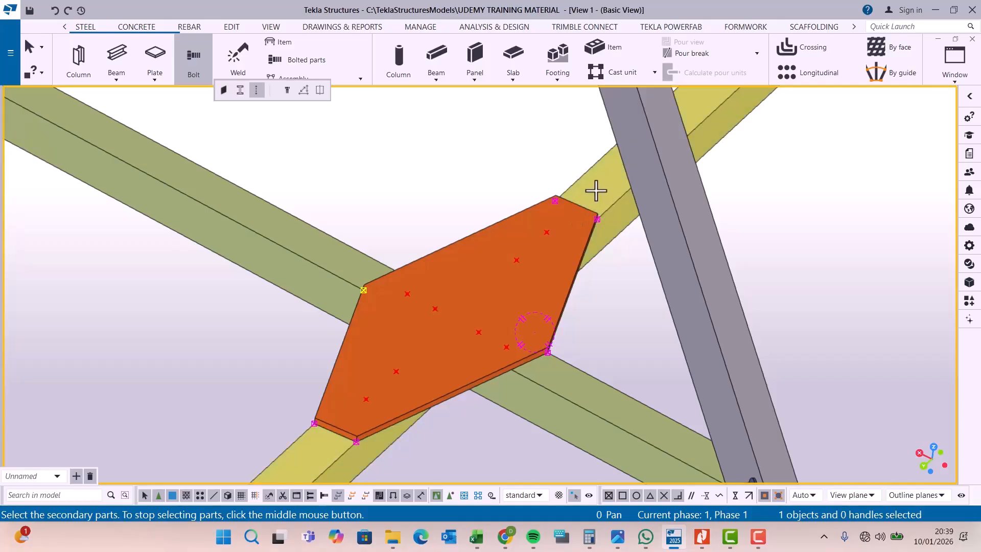
pyautogui.middleClick(582, 205)
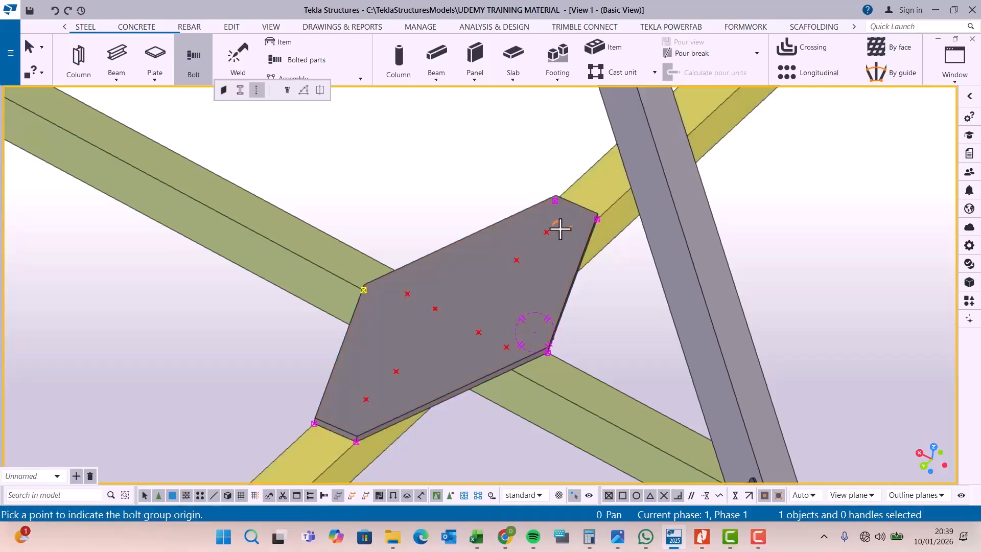
pyautogui.scroll(1, 557, 233)
pyautogui.click(546, 234)
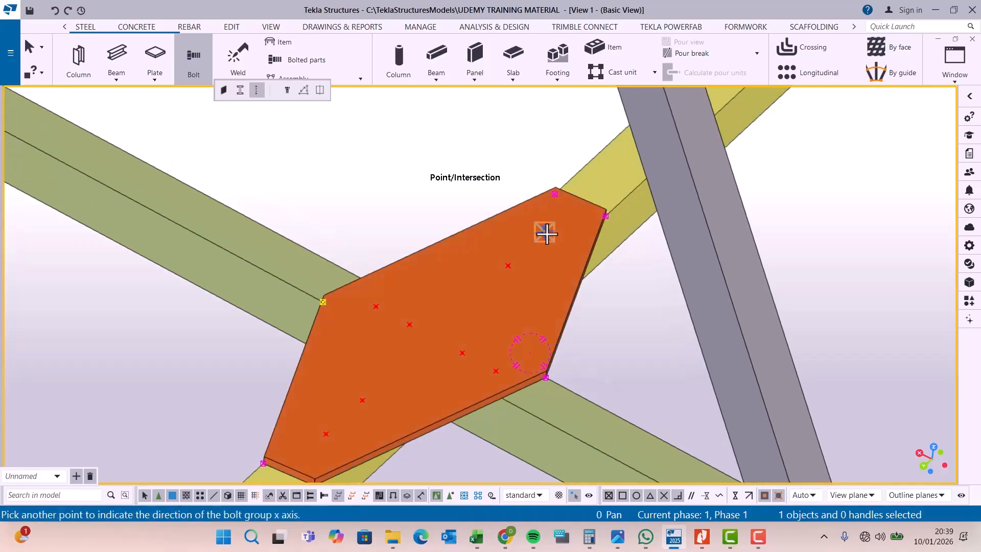
pyautogui.click(508, 264)
pyautogui.rightClick(499, 154)
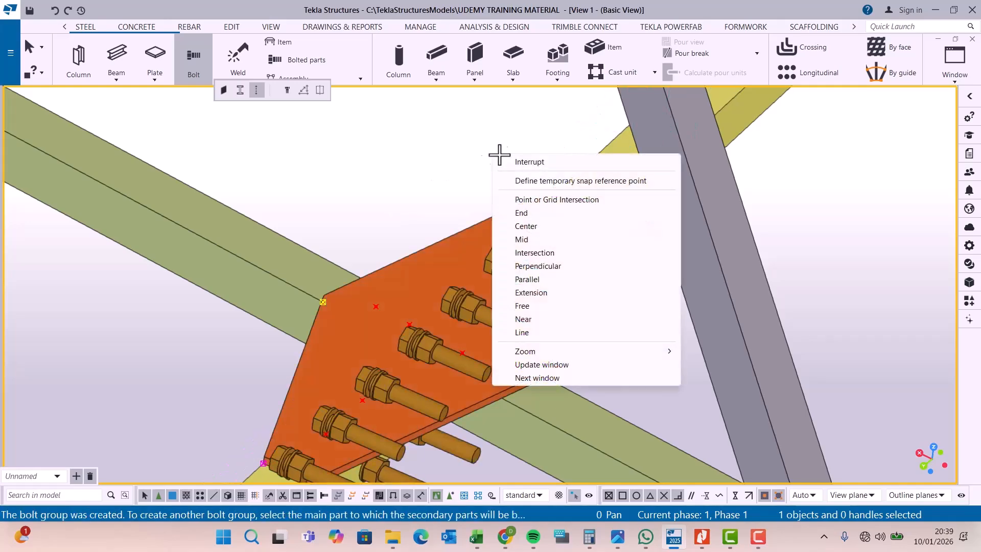
pyautogui.click(530, 161)
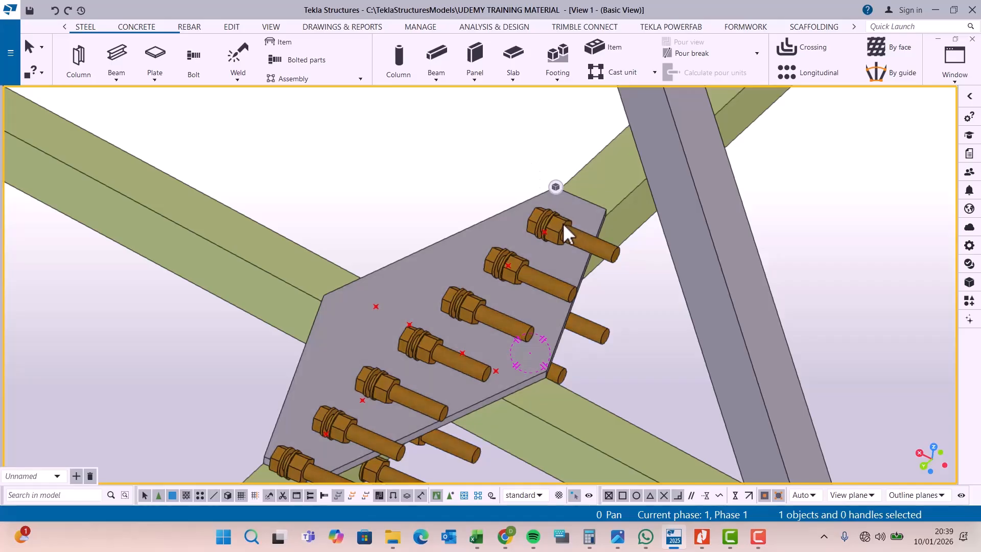
# Set the new bolt group's bolt distances to 0 in both Y and X so it holds a single bolt
pyautogui.doubleClick(561, 223)
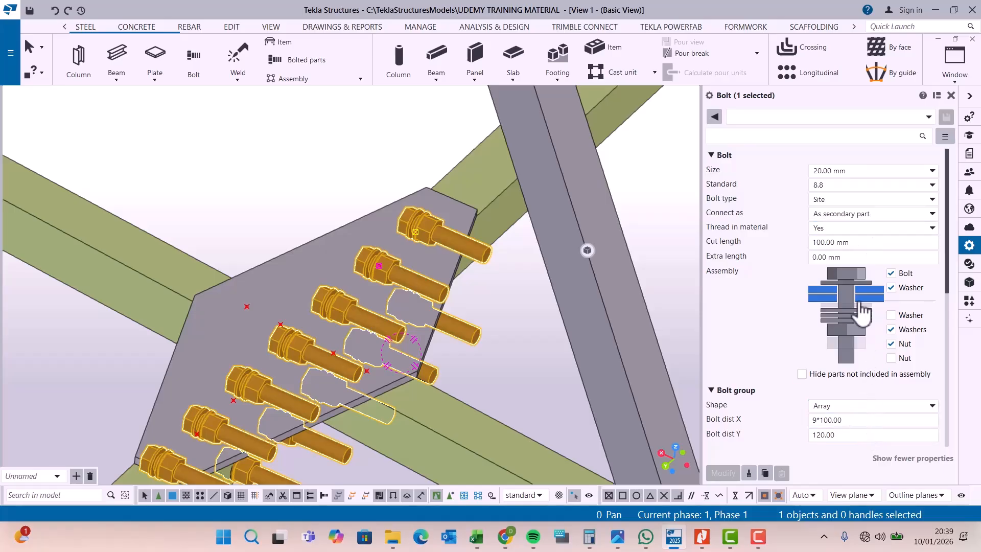
pyautogui.scroll(-1, 839, 260)
pyautogui.click(858, 373)
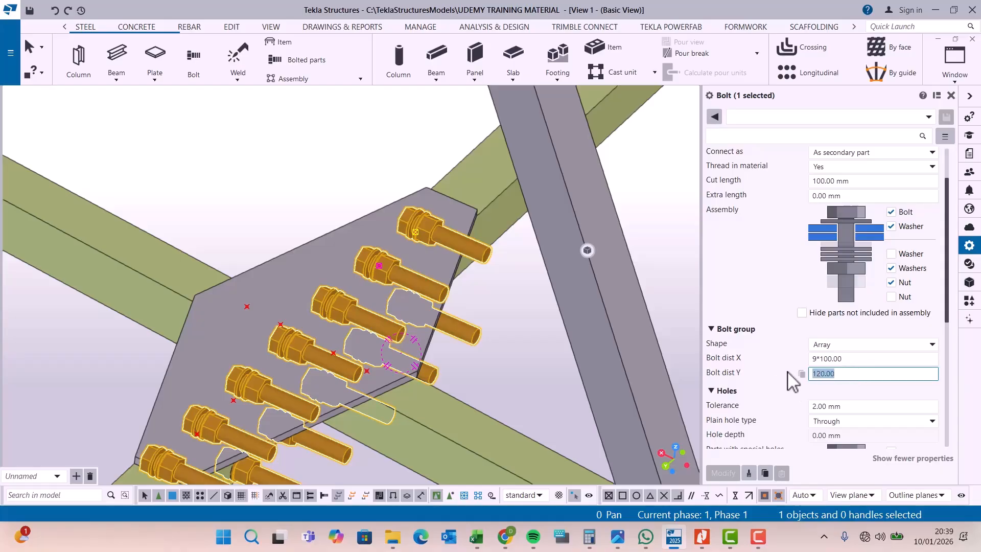
pyautogui.write('0')
pyautogui.click(723, 473)
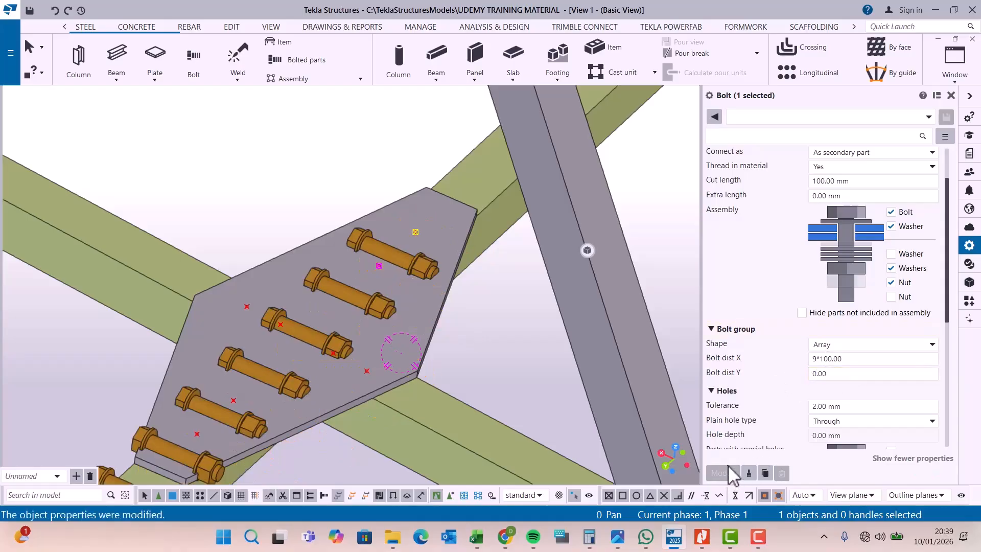
pyautogui.click(850, 359)
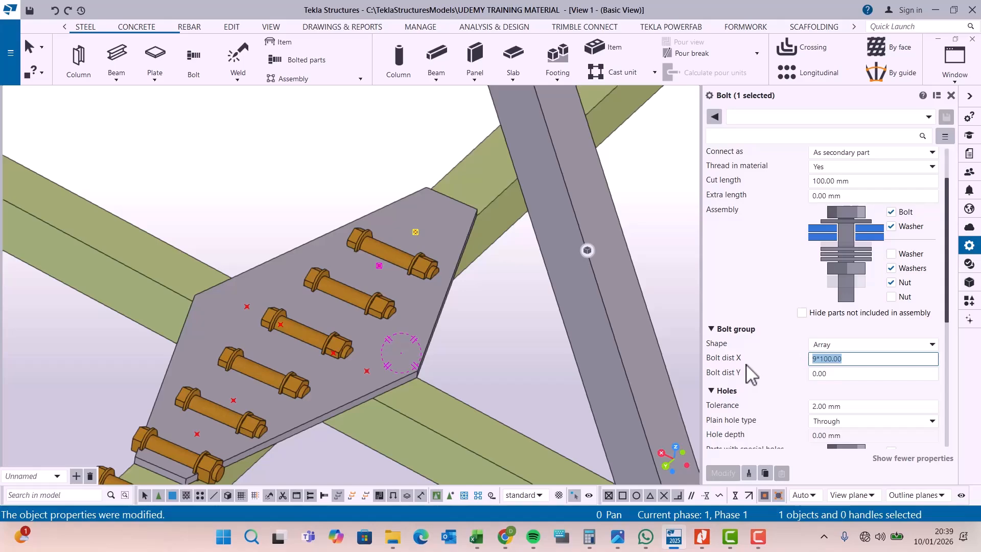
pyautogui.write('0')
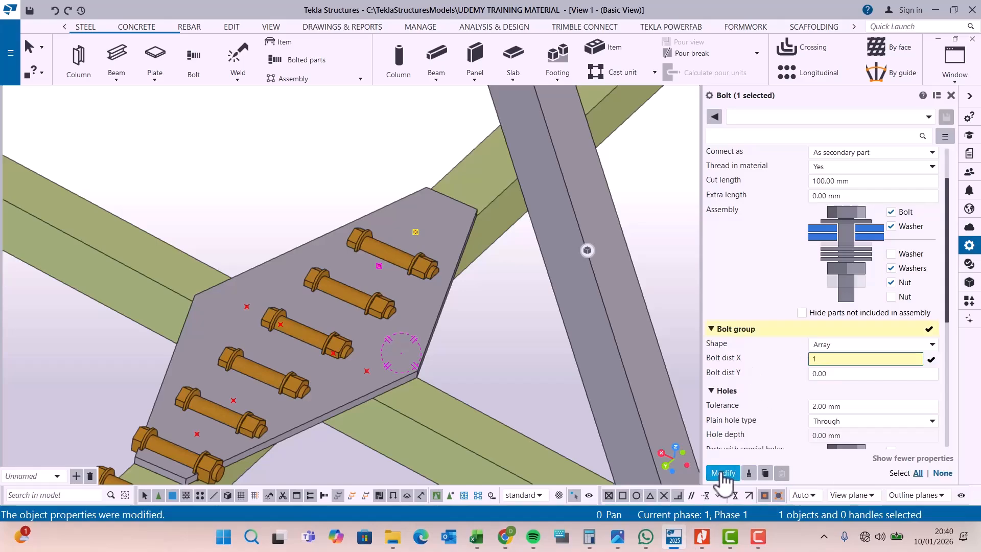
pyautogui.click(723, 473)
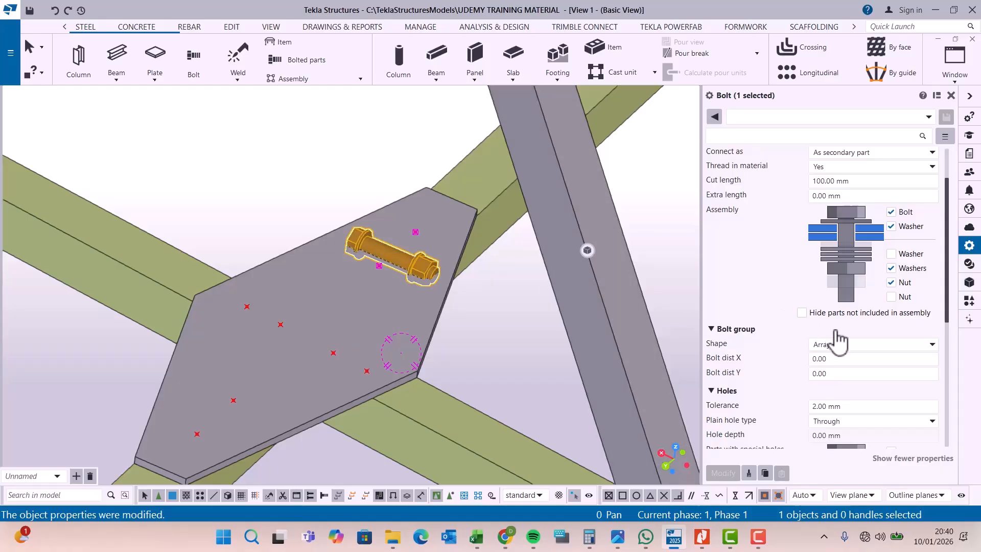
# Set the bolt's start Dx offset to 0 mm
pyautogui.scroll(-5, 864, 360)
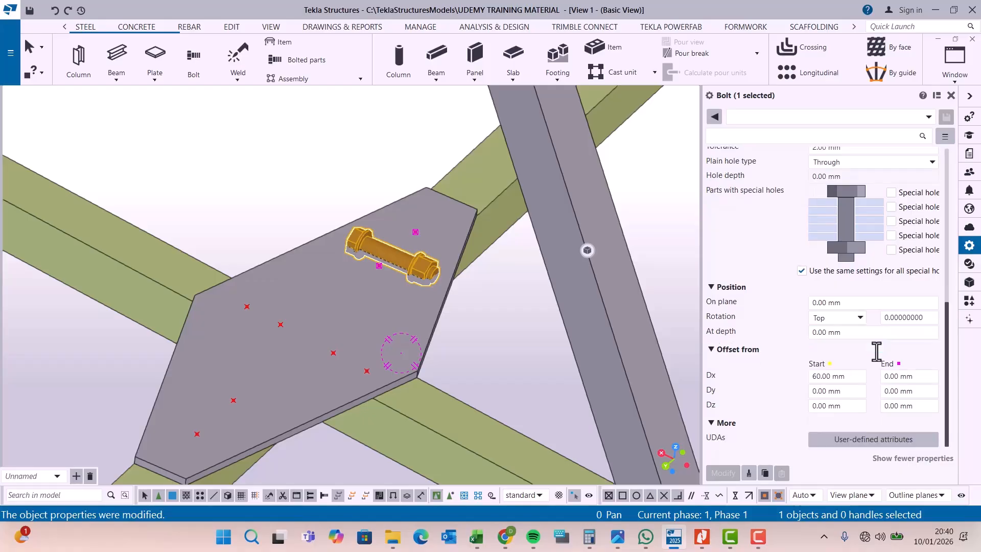
pyautogui.click(827, 377)
pyautogui.write('0')
pyautogui.click(723, 473)
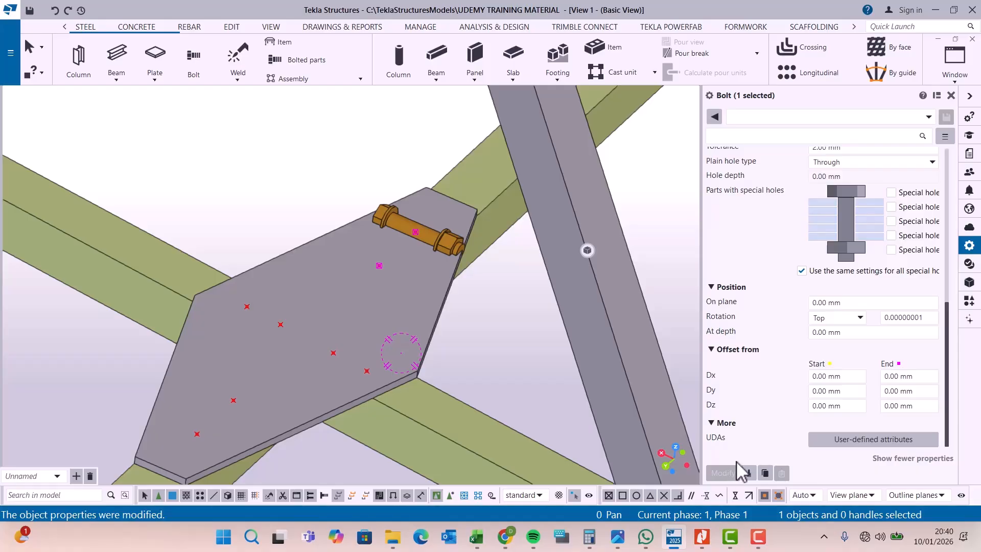
# Try the Back rotation on the bolt and return the rotation to Top
pyautogui.click(860, 319)
pyautogui.click(835, 345)
pyautogui.click(860, 317)
pyautogui.click(828, 356)
pyautogui.click(723, 473)
pyautogui.scroll(2, 396, 201)
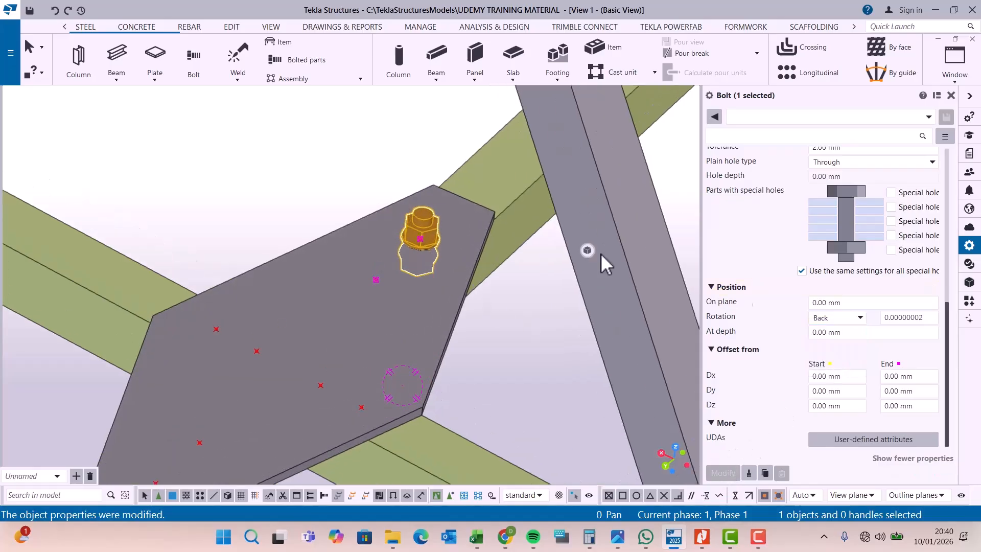
pyautogui.click(861, 318)
pyautogui.click(827, 344)
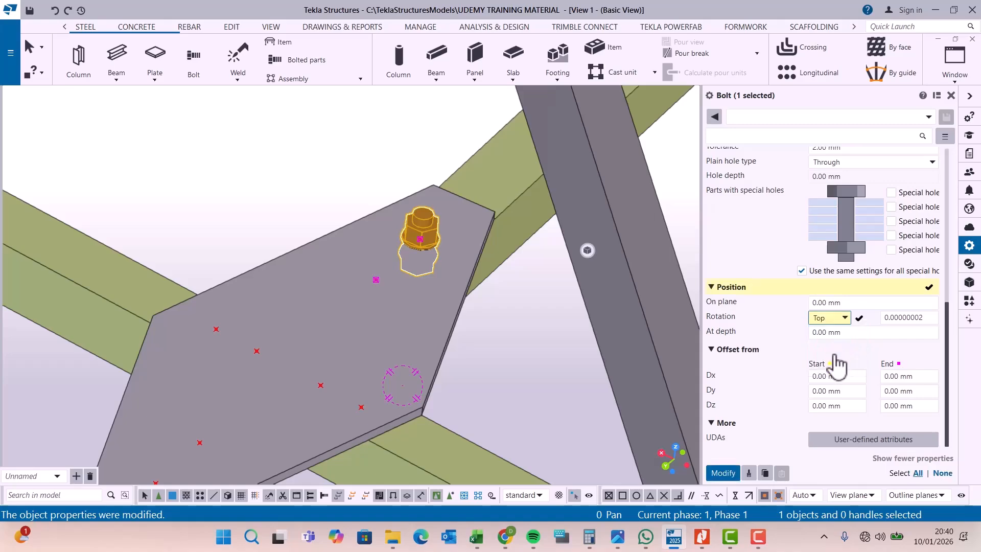
pyautogui.click(723, 473)
# Set the bolt's rotation to Front and apply the change
pyautogui.click(860, 332)
pyautogui.click(860, 318)
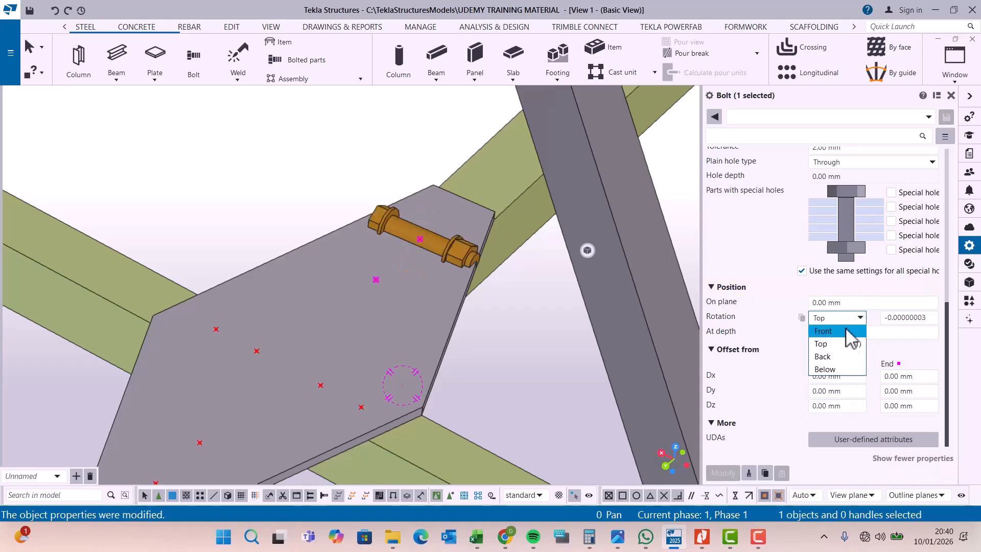
pyautogui.click(822, 328)
pyautogui.click(723, 473)
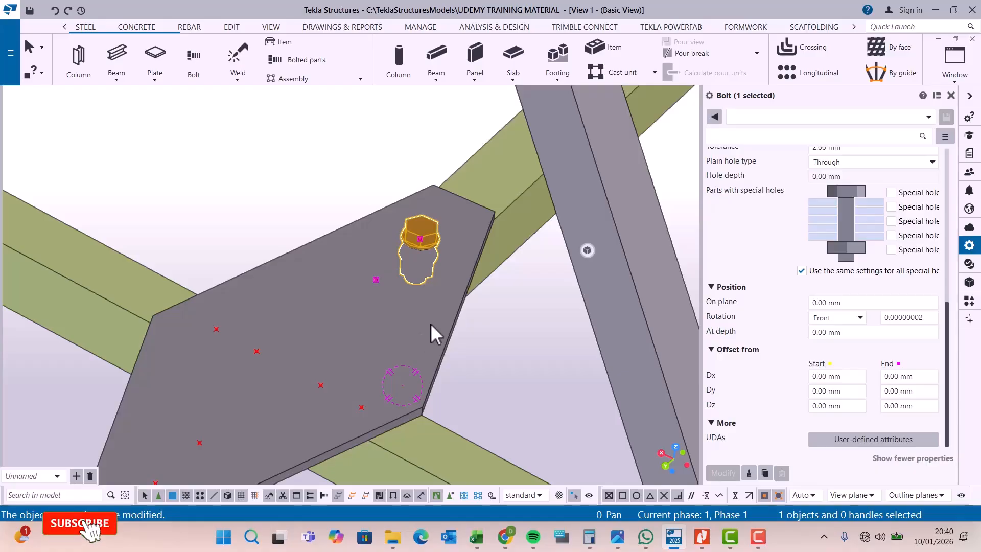
# Change the bolt size to 16 mm and apply it to the selected bolt
pyautogui.scroll(6, 863, 263)
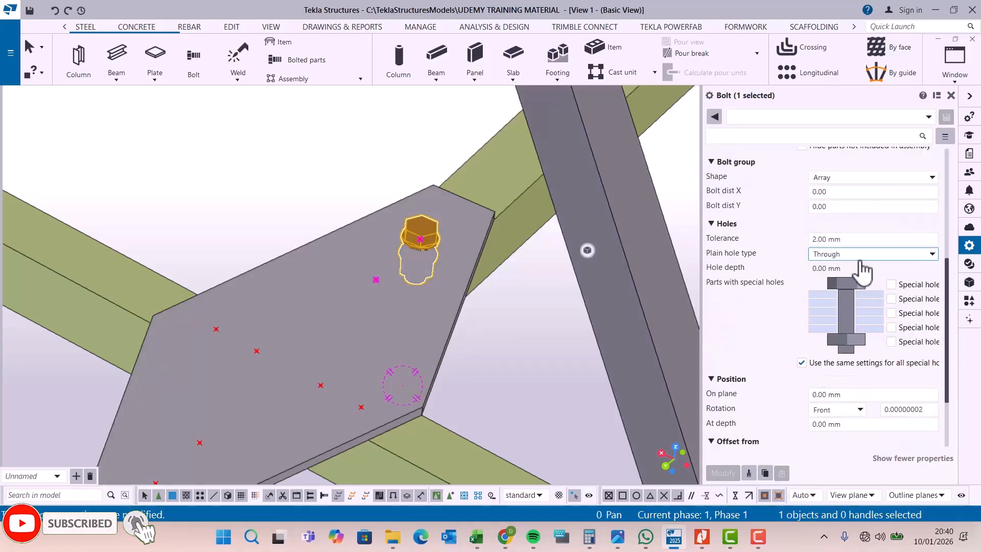
pyautogui.scroll(1, 865, 263)
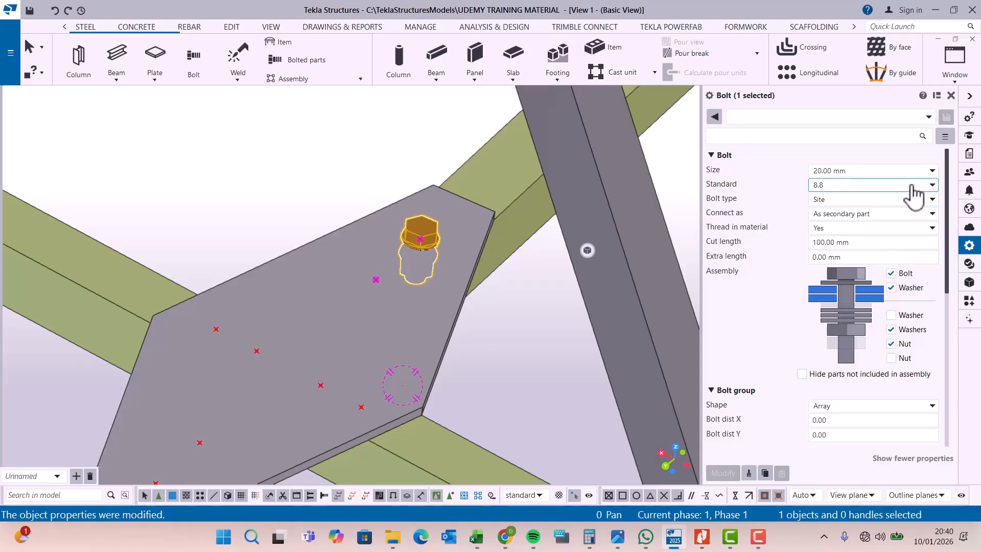
pyautogui.click(931, 171)
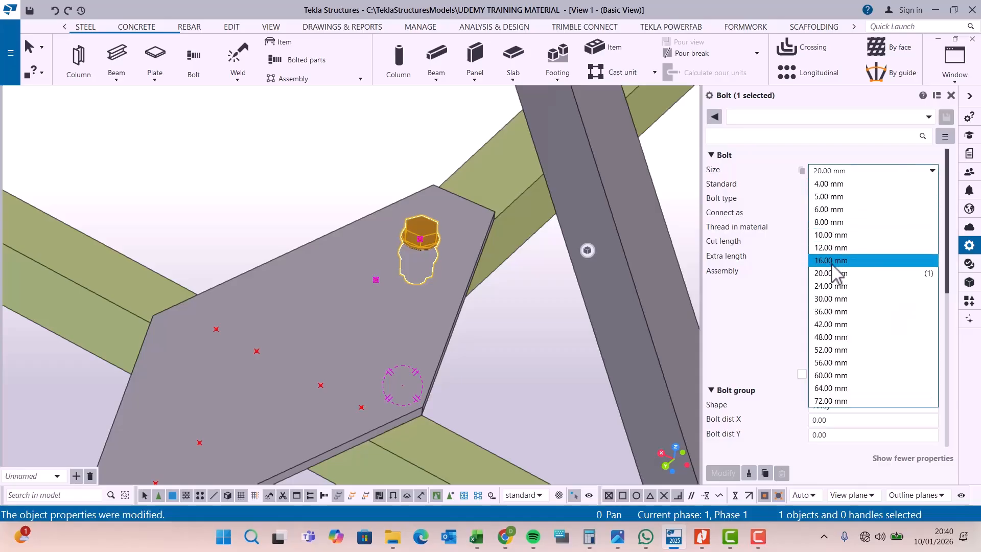
pyautogui.click(831, 261)
pyautogui.click(722, 472)
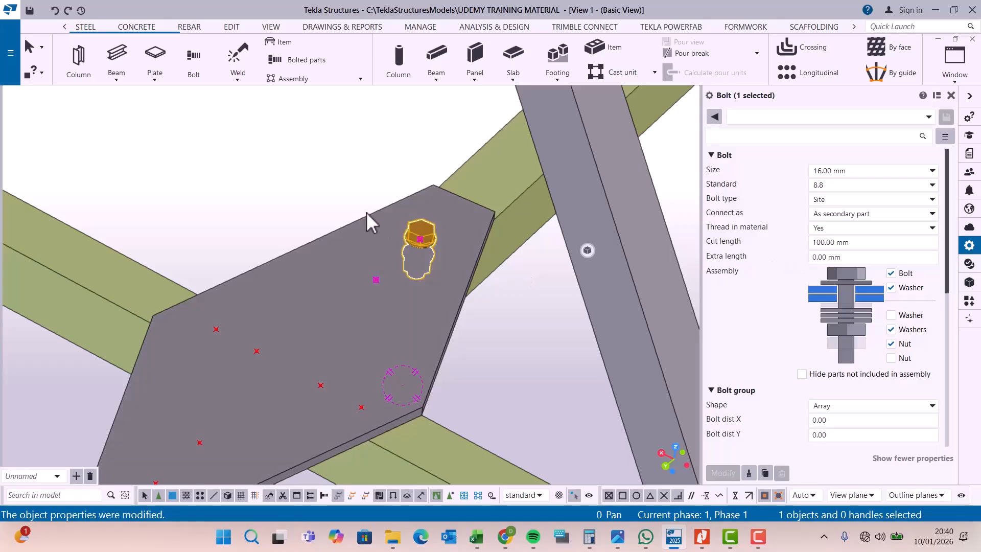
# Examine the bolt at the gusset plate's upper corner up close from a rotated view
pyautogui.scroll(3, 424, 234)
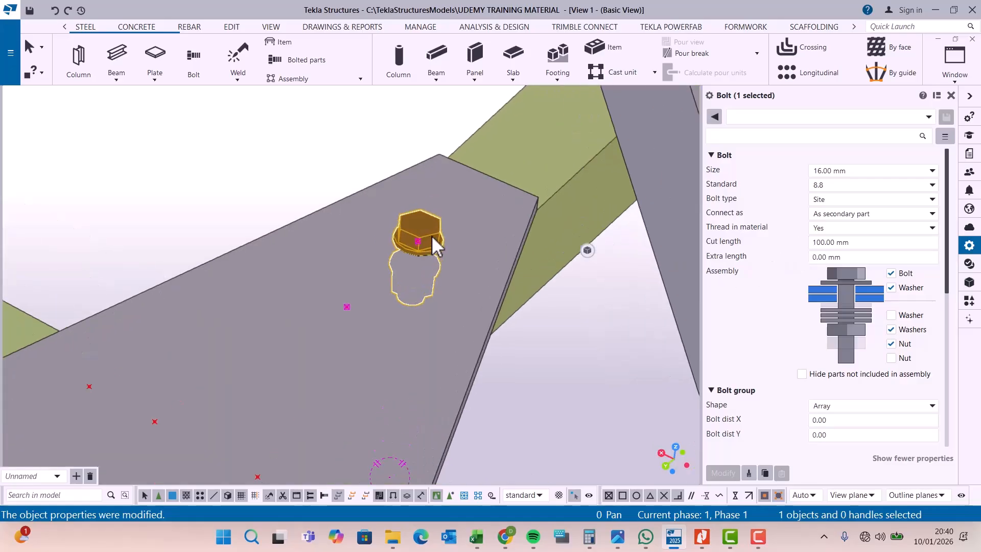
pyautogui.click(271, 28)
pyautogui.click(540, 66)
pyautogui.click(539, 92)
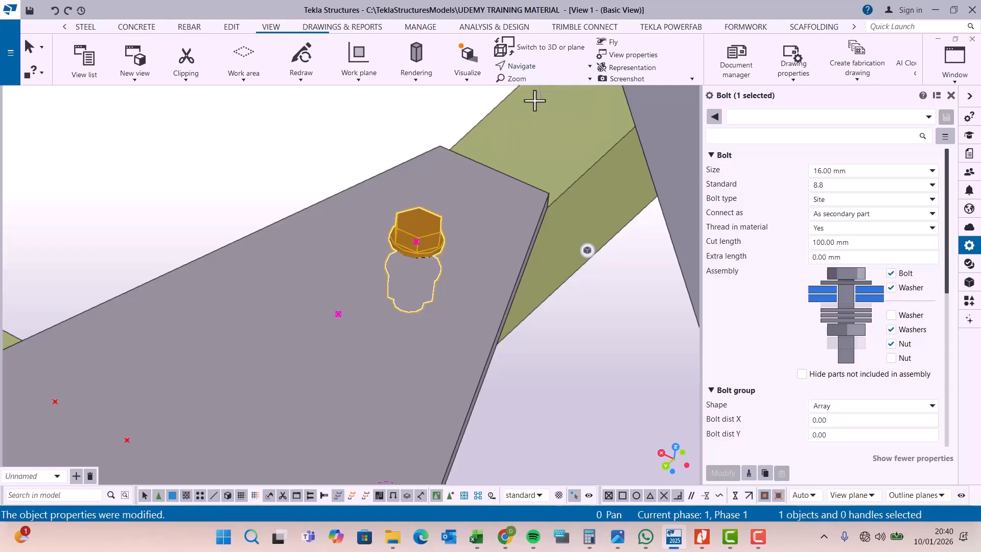
pyautogui.click(447, 232)
pyautogui.moveTo(447, 232); pyautogui.dragTo(418, 286)
pyautogui.scroll(-3, 450, 222)
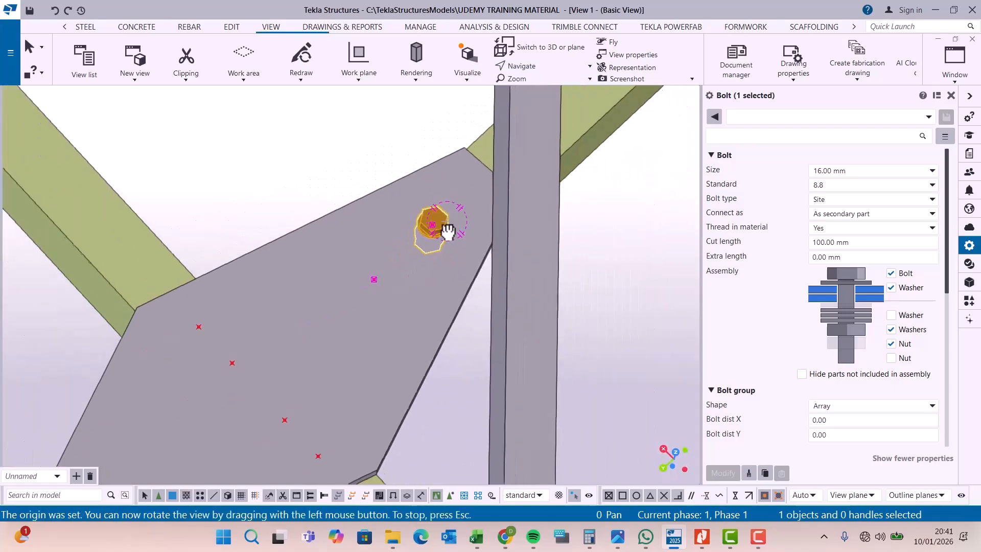
pyautogui.moveTo(447, 225); pyautogui.dragTo(455, 221)
pyautogui.rightClick(351, 143)
pyautogui.click(387, 151)
pyautogui.scroll(2, 427, 235)
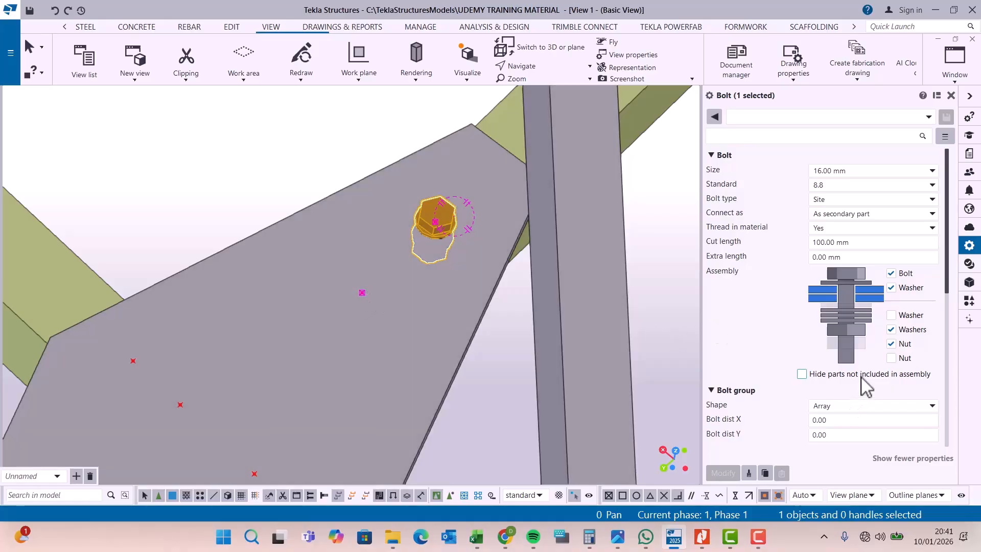
# Try to copy the bolt from its origin point to the adjacent point on the plate, and undo the copy
pyautogui.rightClick(324, 146)
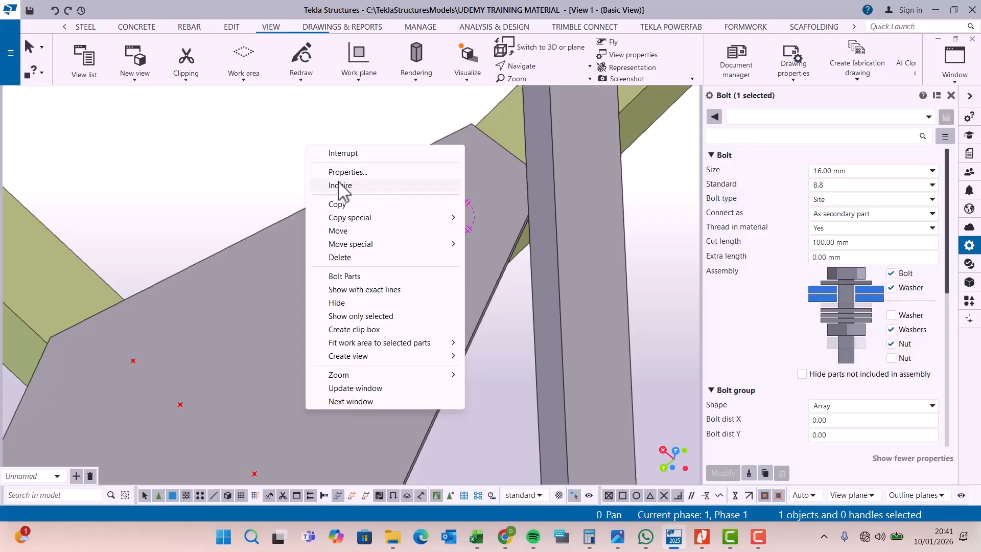
pyautogui.click(340, 203)
pyautogui.scroll(2, 449, 214)
pyautogui.click(419, 221)
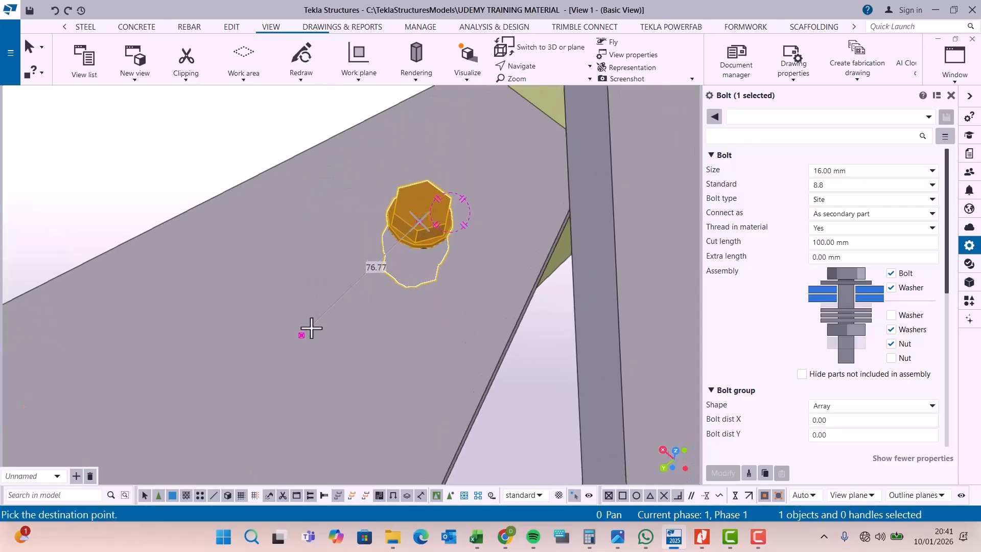
pyautogui.click(304, 336)
pyautogui.rightClick(221, 147)
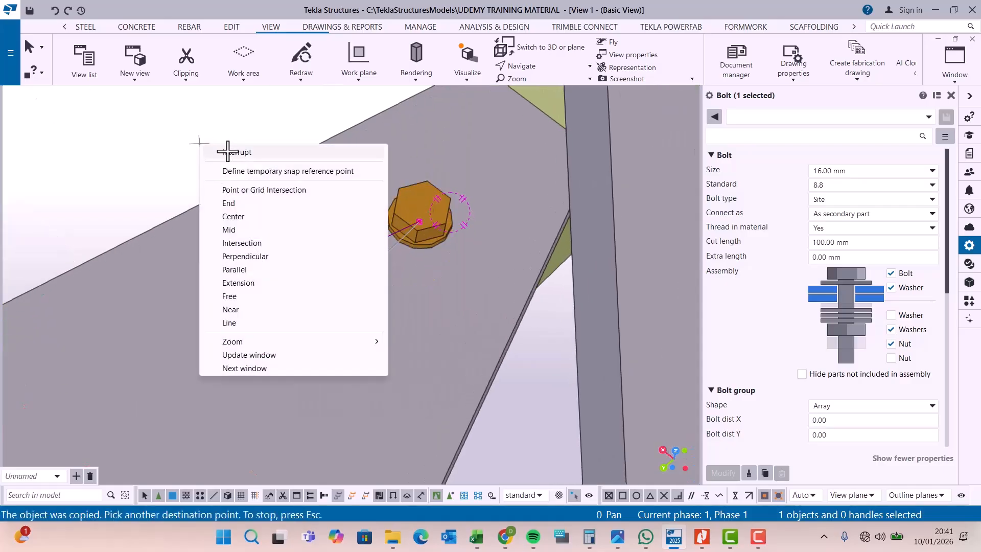
pyautogui.click(235, 149)
pyautogui.click(55, 11)
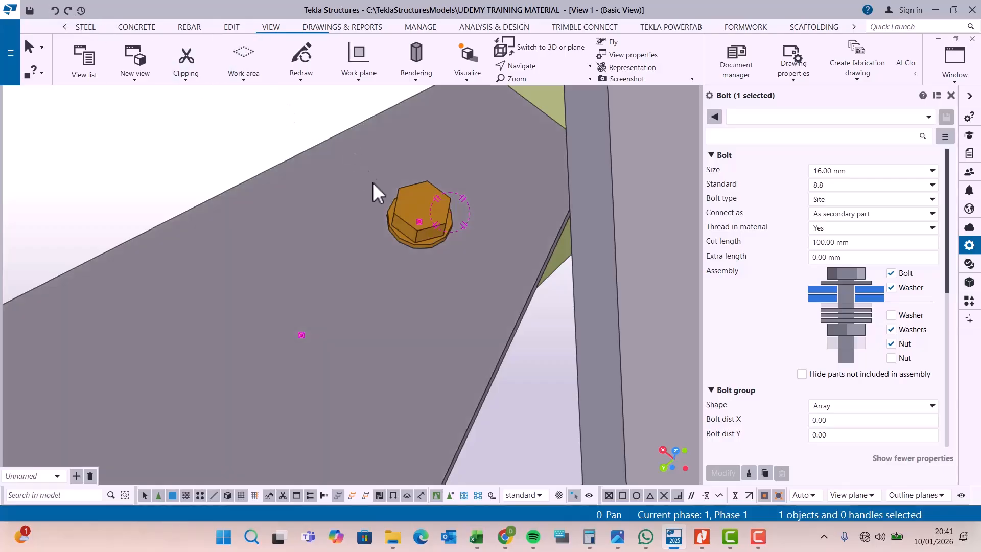
# Measure the distance between the bolt's origin point and the adjacent marked point on the gusset plate
pyautogui.click(232, 26)
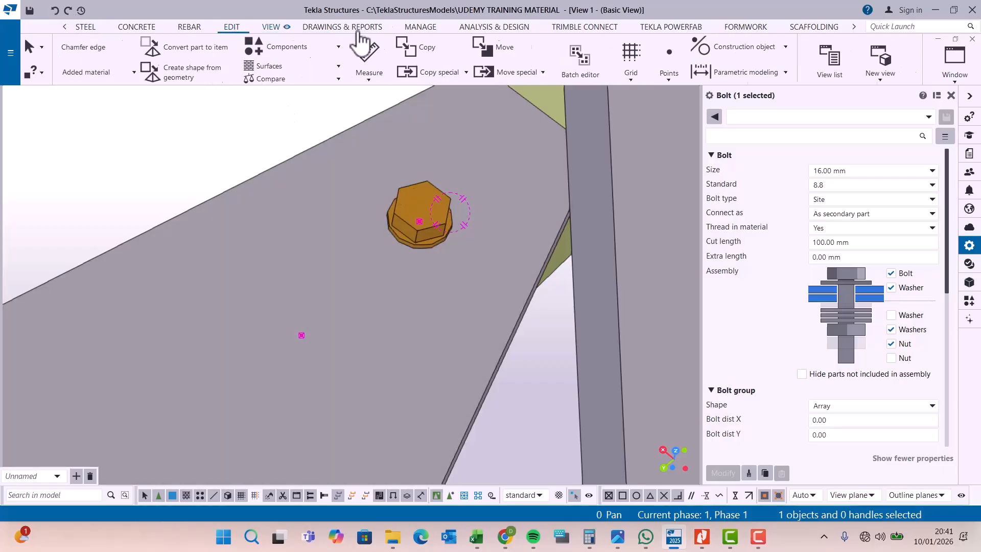
pyautogui.click(594, 76)
pyautogui.click(606, 101)
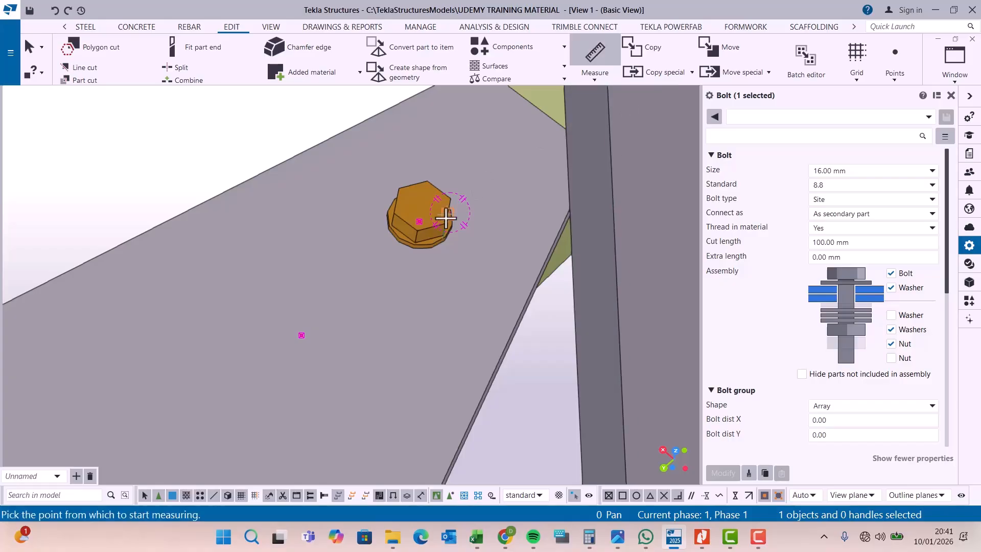
pyautogui.scroll(2, 455, 209)
pyautogui.click(410, 221)
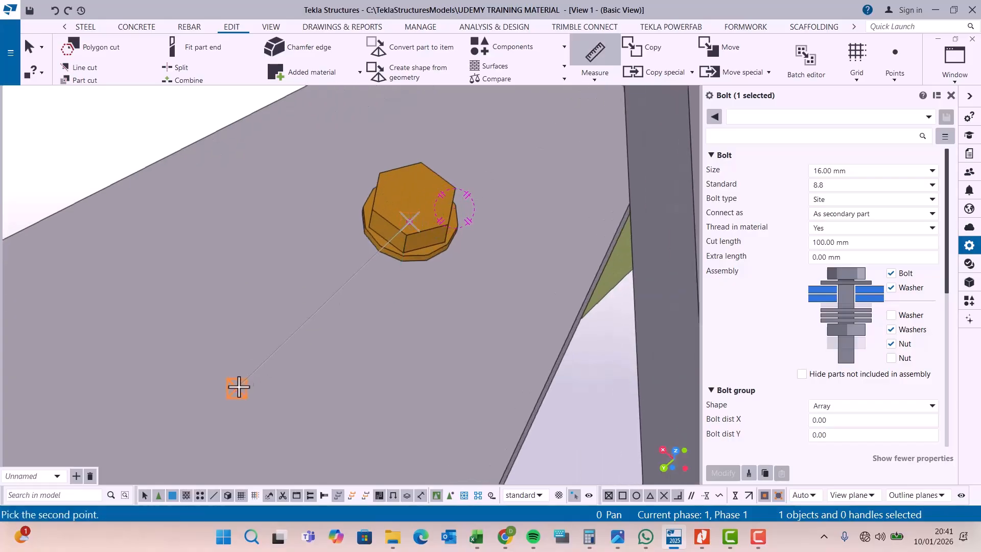
pyautogui.click(239, 387)
pyautogui.rightClick(136, 128)
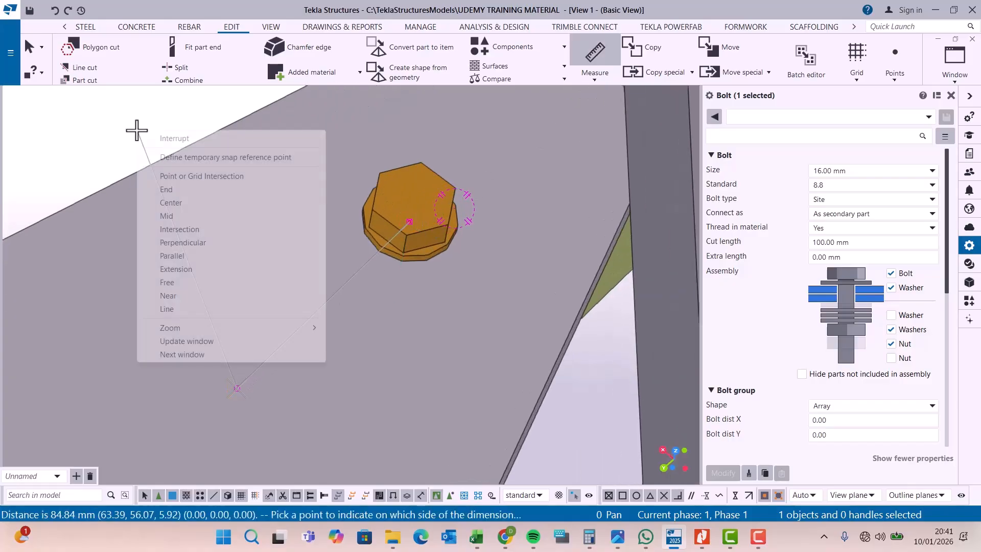
pyautogui.click(175, 136)
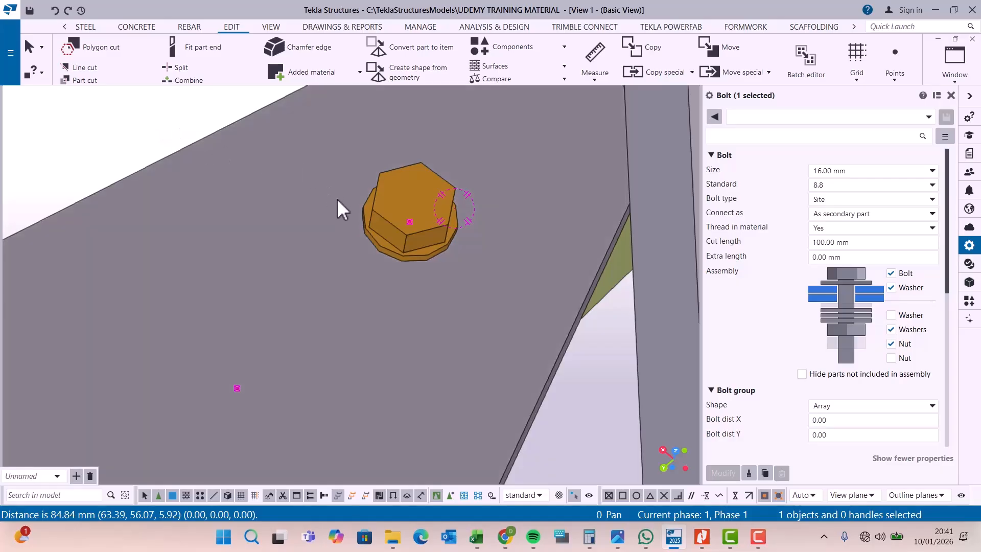
# Set the selected bolt group's Bolt dist X to 84.84 and apply the change
pyautogui.scroll(-5, 418, 213)
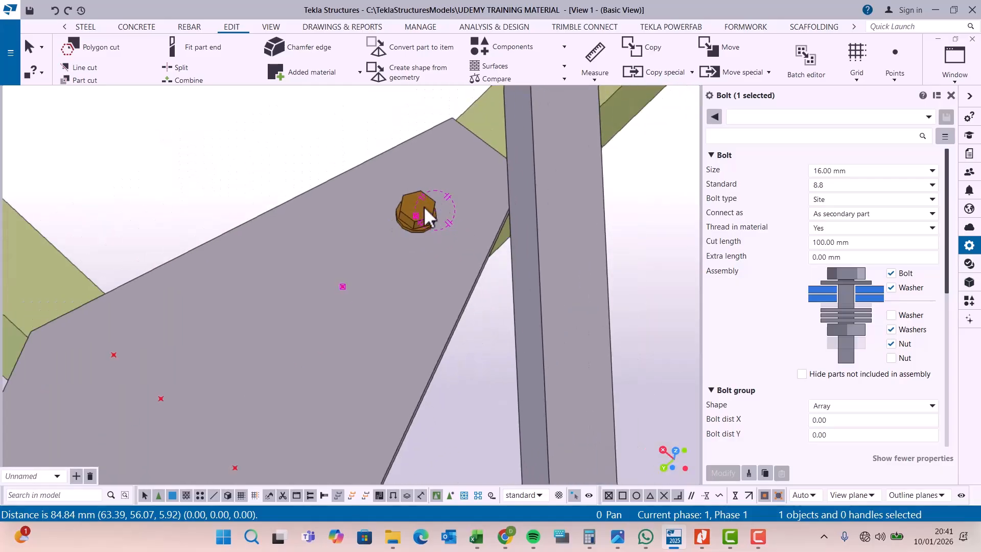
pyautogui.scroll(-1, 427, 201)
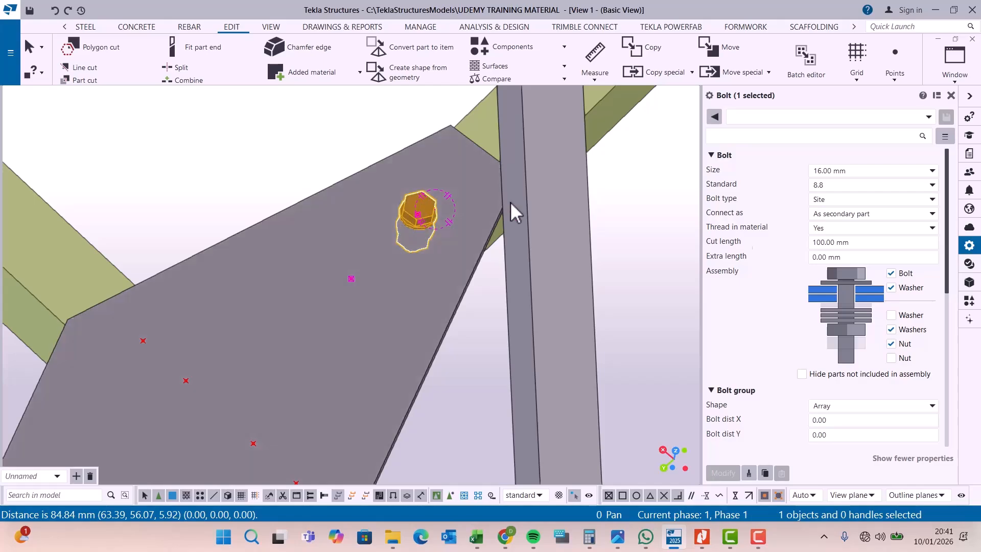
pyautogui.scroll(-2, 869, 387)
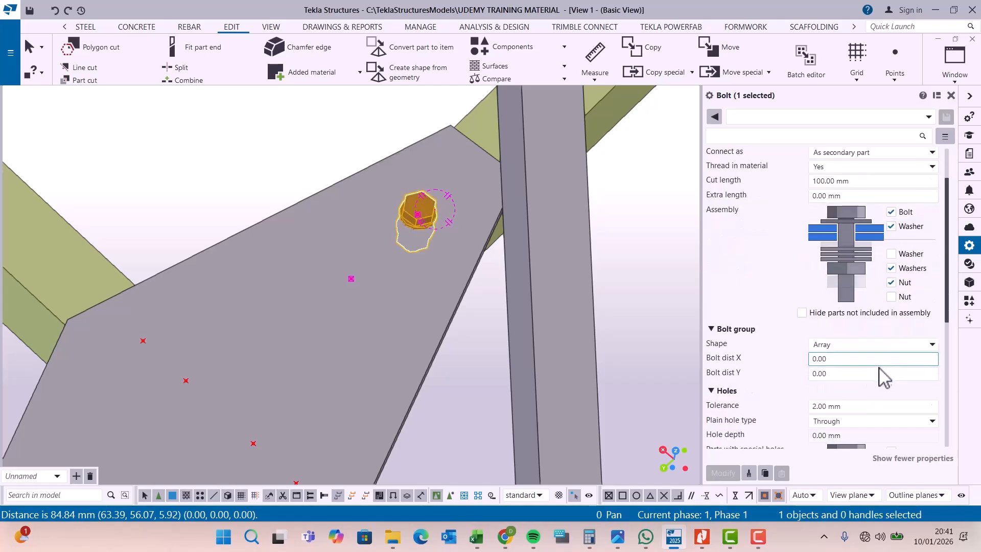
pyautogui.click(842, 359)
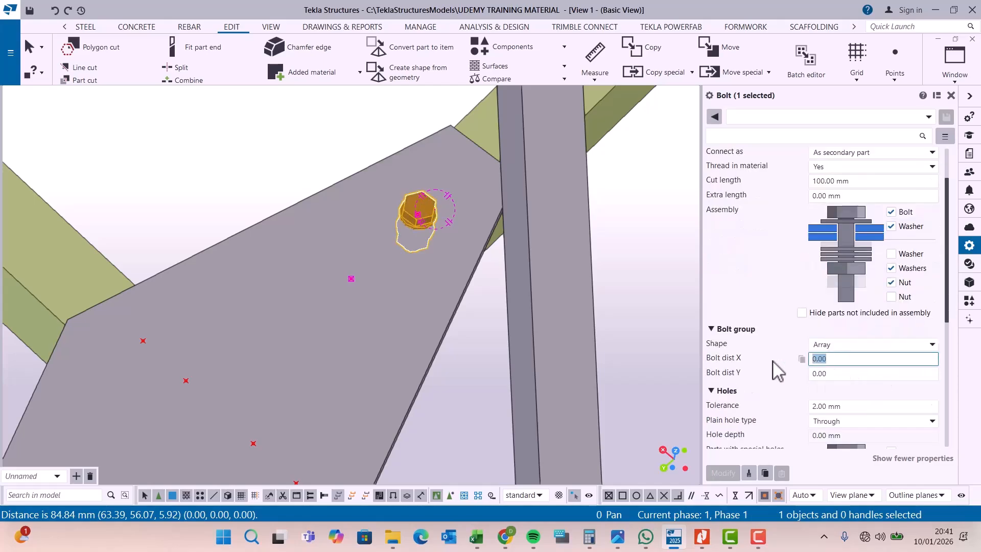
pyautogui.write('84.84')
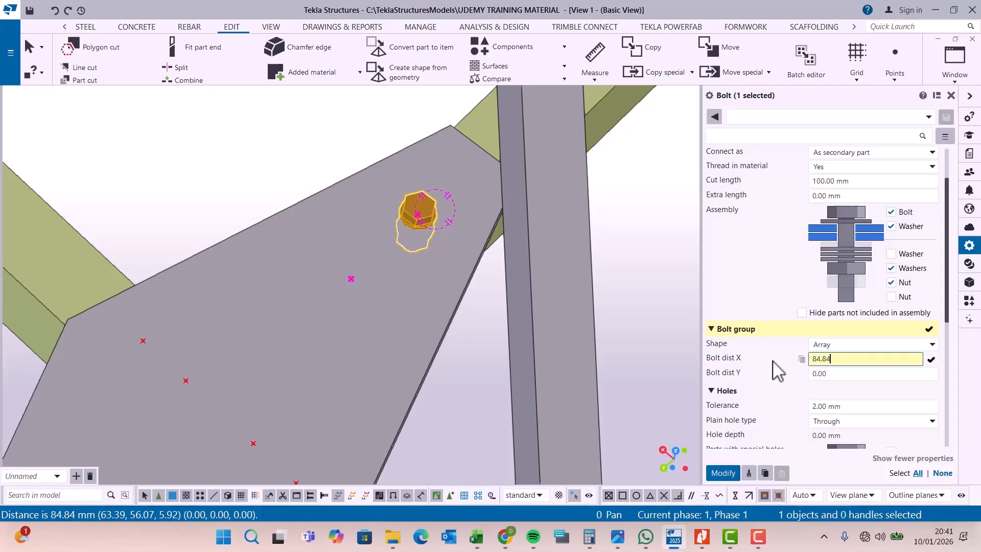
pyautogui.click(720, 473)
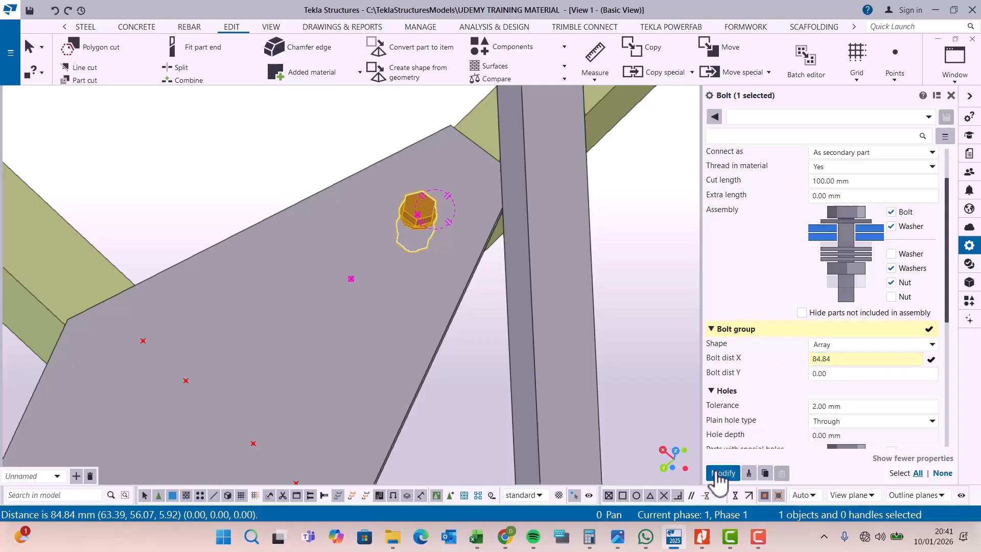
pyautogui.scroll(-4, 404, 194)
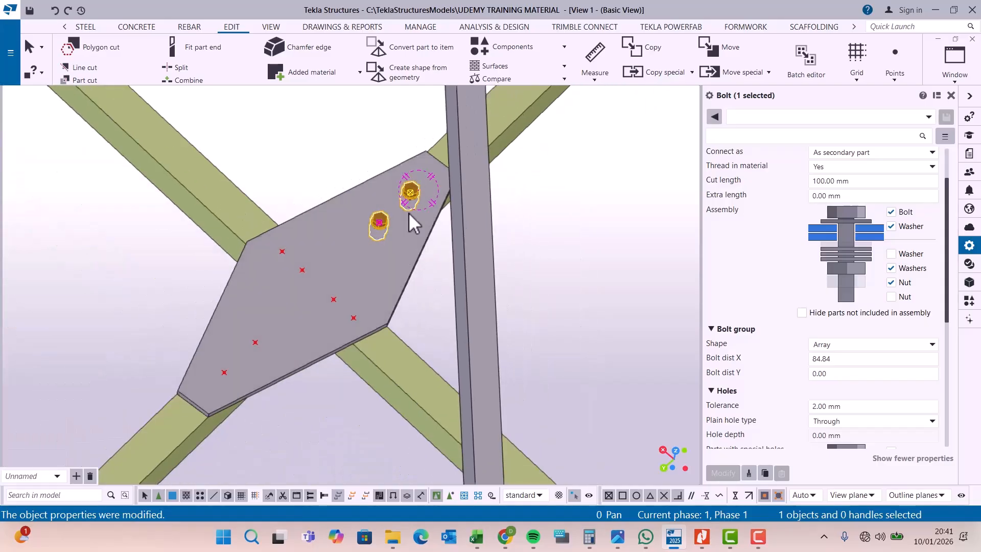
# Bolt the gusset plate to the brace at its lower end, with the bolt group running from the outer marked point to the inner one
pyautogui.scroll(3, 307, 362)
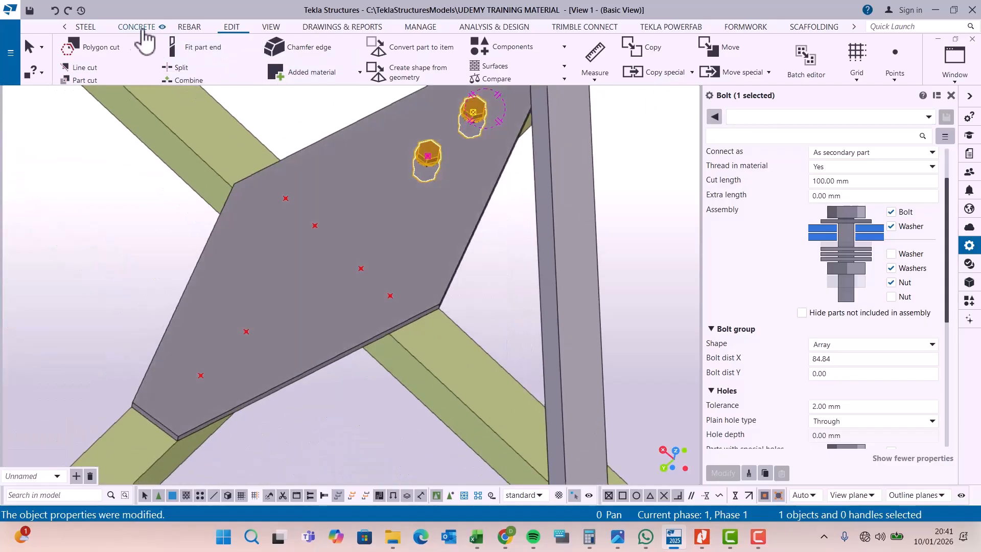
pyautogui.click(137, 26)
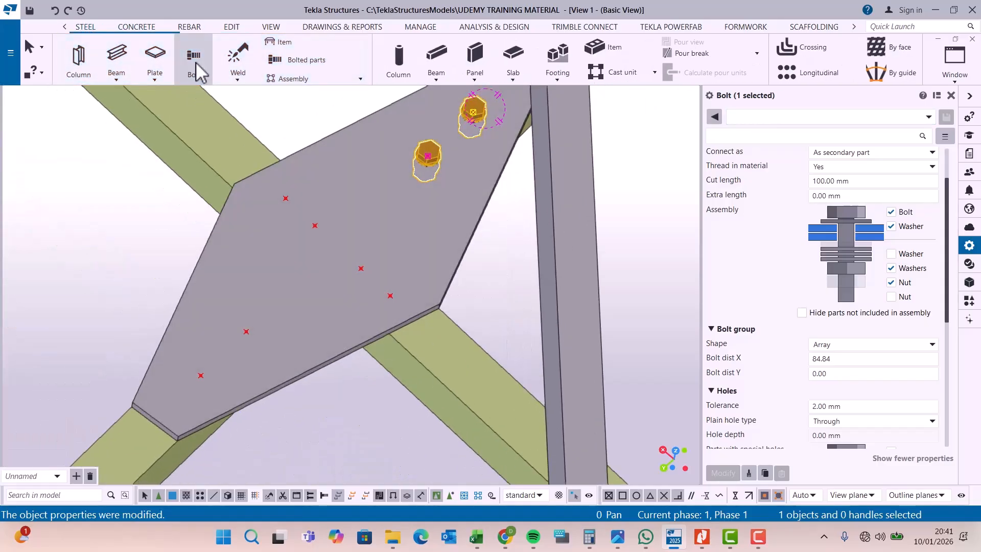
pyautogui.click(193, 61)
pyautogui.scroll(2, 221, 362)
pyautogui.scroll(-2, 255, 325)
pyautogui.scroll(2, 337, 249)
pyautogui.click(301, 291)
pyautogui.middleClick(261, 303)
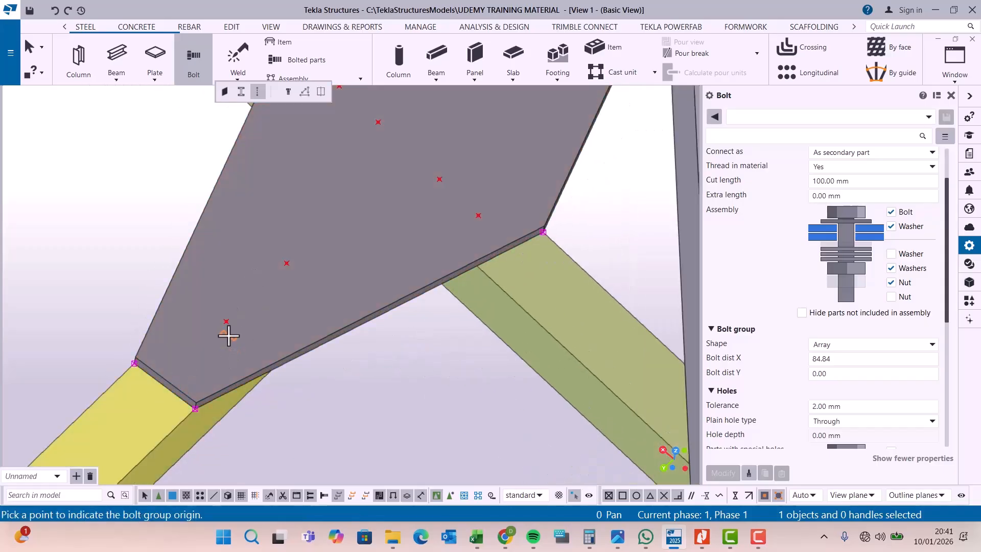
pyautogui.click(226, 320)
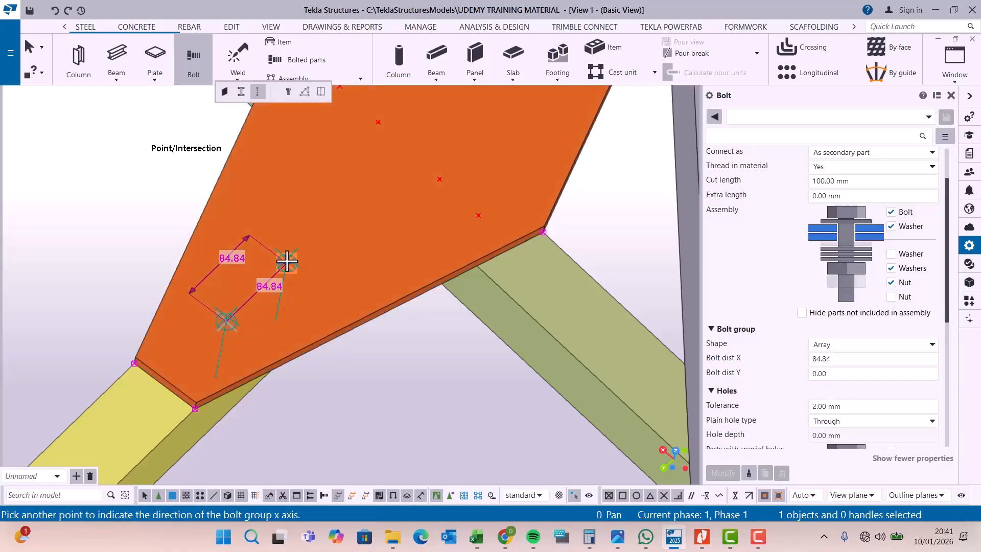
pyautogui.click(287, 264)
pyautogui.scroll(-4, 299, 326)
pyautogui.scroll(3, 416, 245)
pyautogui.rightClick(467, 230)
pyautogui.click(494, 238)
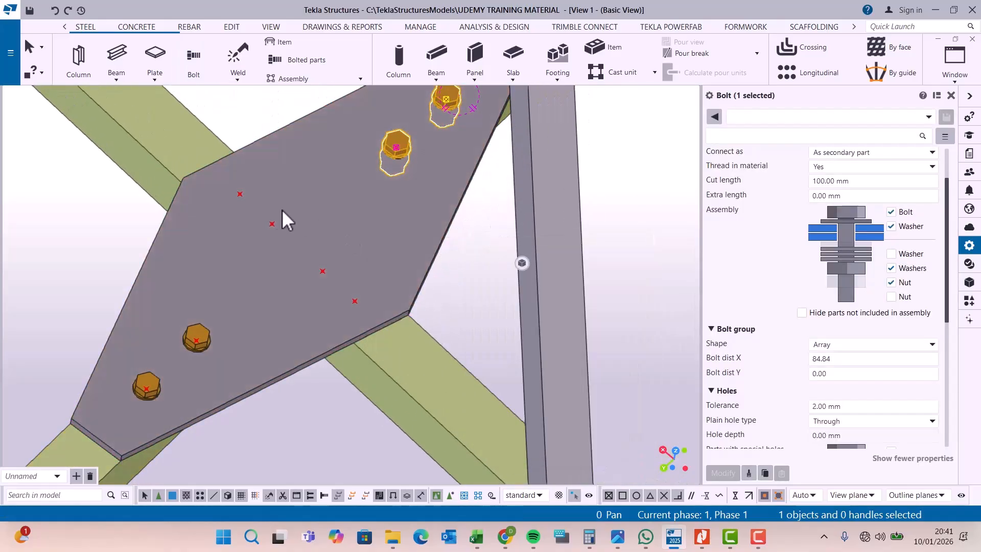
# Delete the two inner marked points from the unbolted row across the middle of the gusset plate
pyautogui.scroll(1, 287, 209)
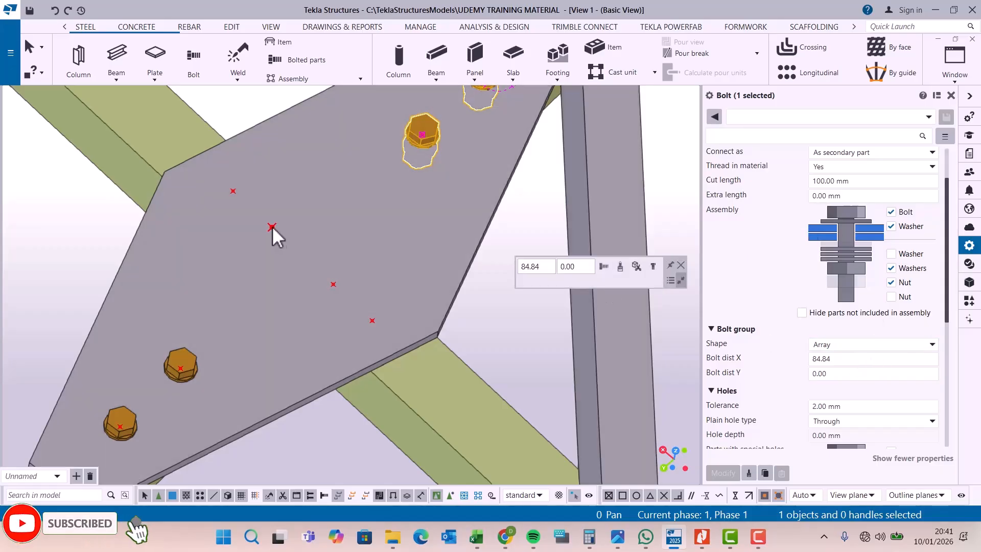
pyautogui.click(272, 227)
pyautogui.click(334, 284)
pyautogui.press('Delete')
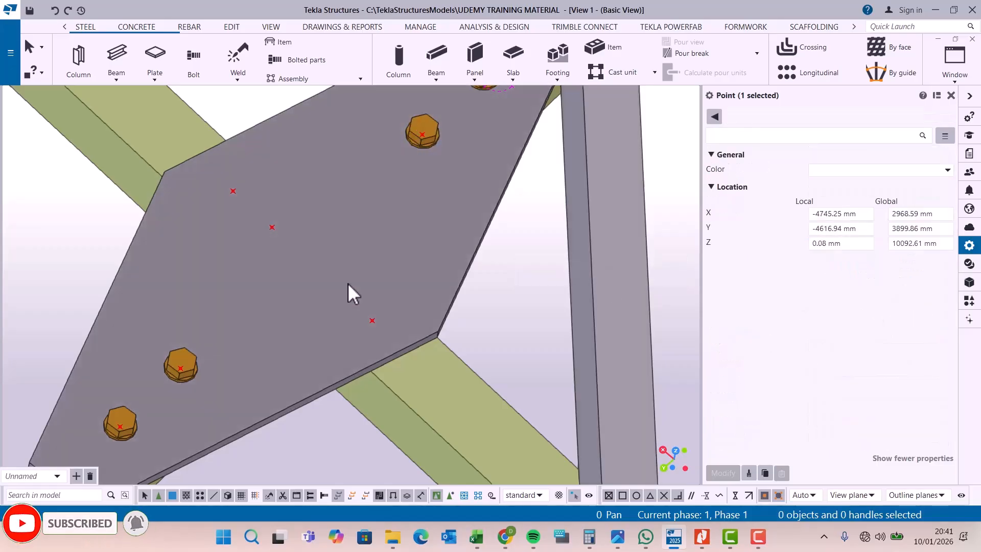
pyautogui.click(273, 226)
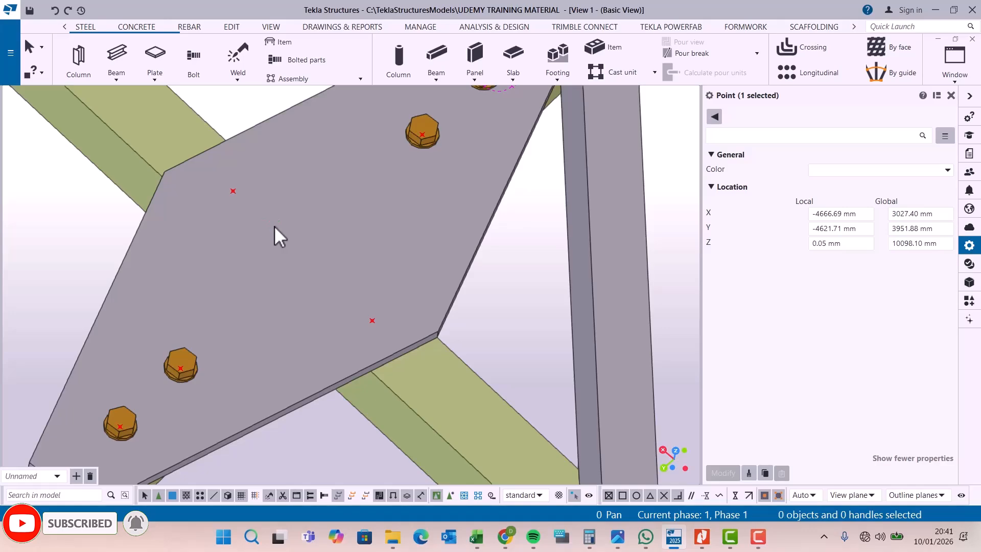
pyautogui.press('Delete')
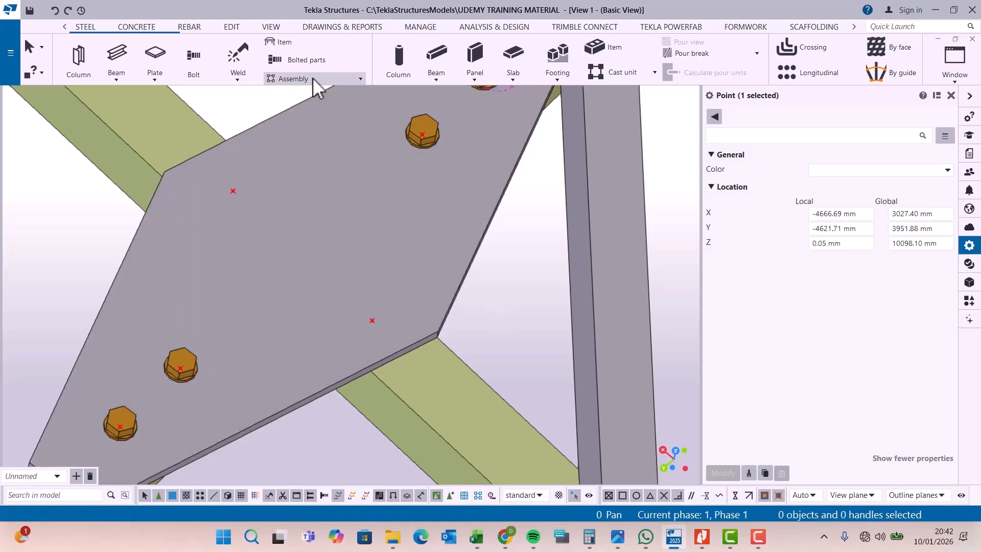
# Measure the distance between the two remaining unbolted points on the gusset plate
pyautogui.click(232, 26)
pyautogui.click(595, 79)
pyautogui.click(618, 102)
pyautogui.click(233, 191)
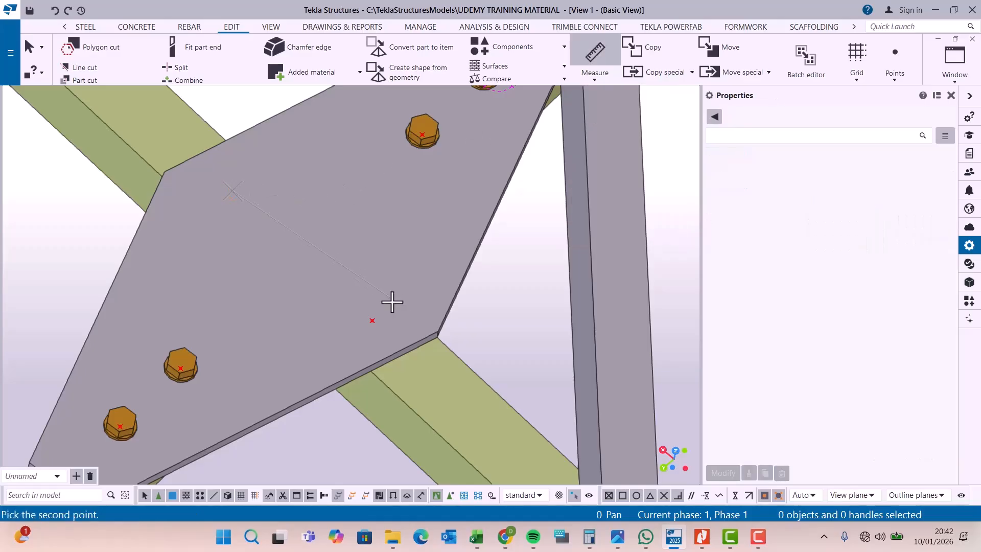
pyautogui.click(374, 320)
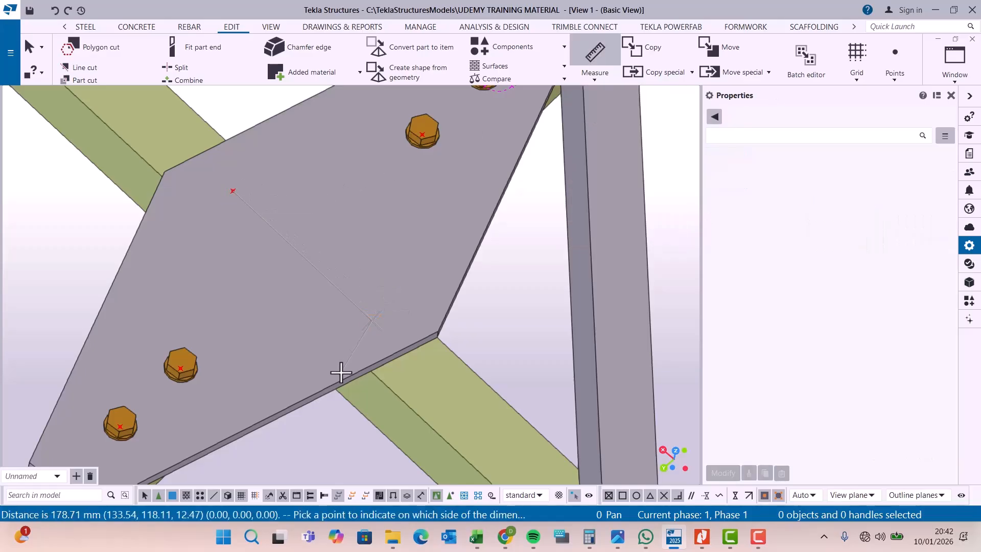
pyautogui.rightClick(532, 267)
pyautogui.click(547, 272)
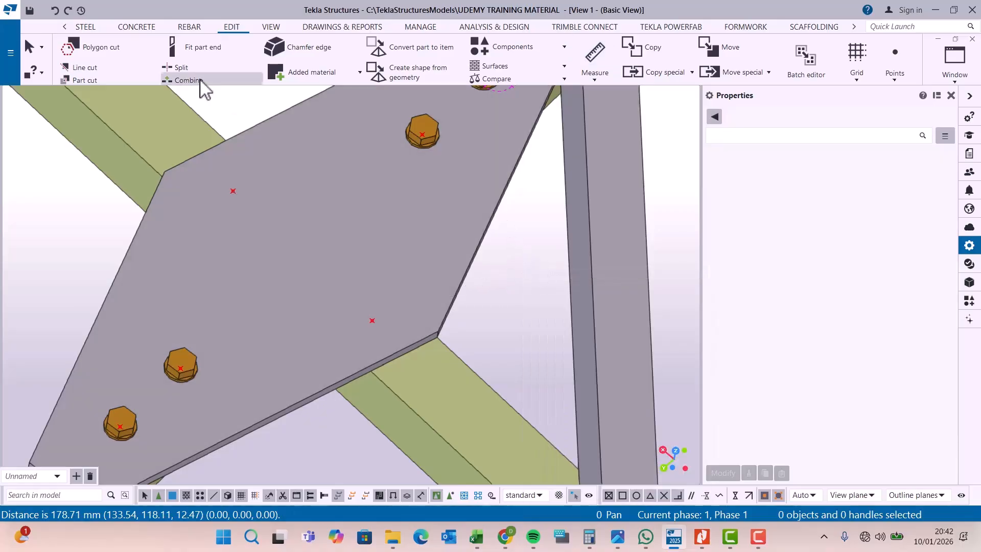
pyautogui.click(85, 27)
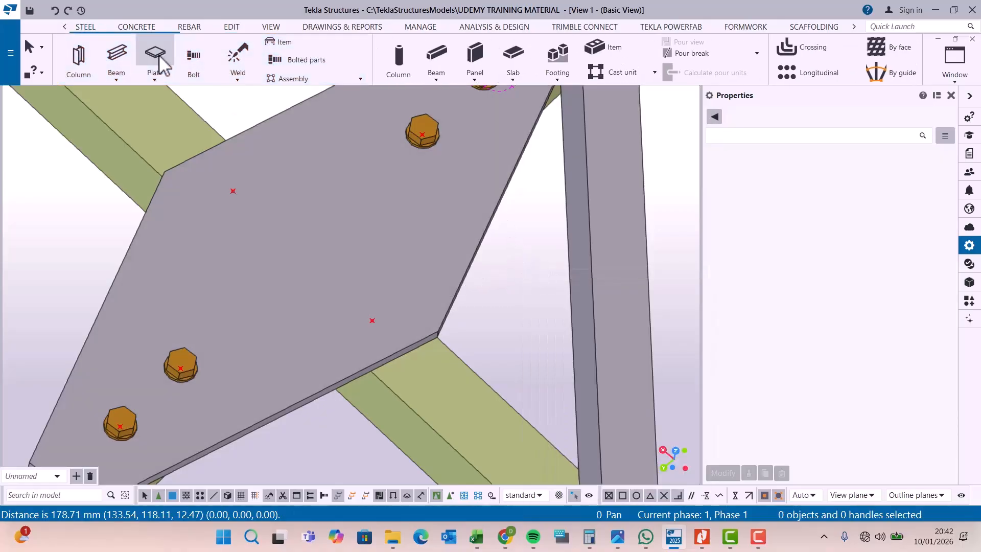
pyautogui.click(156, 55)
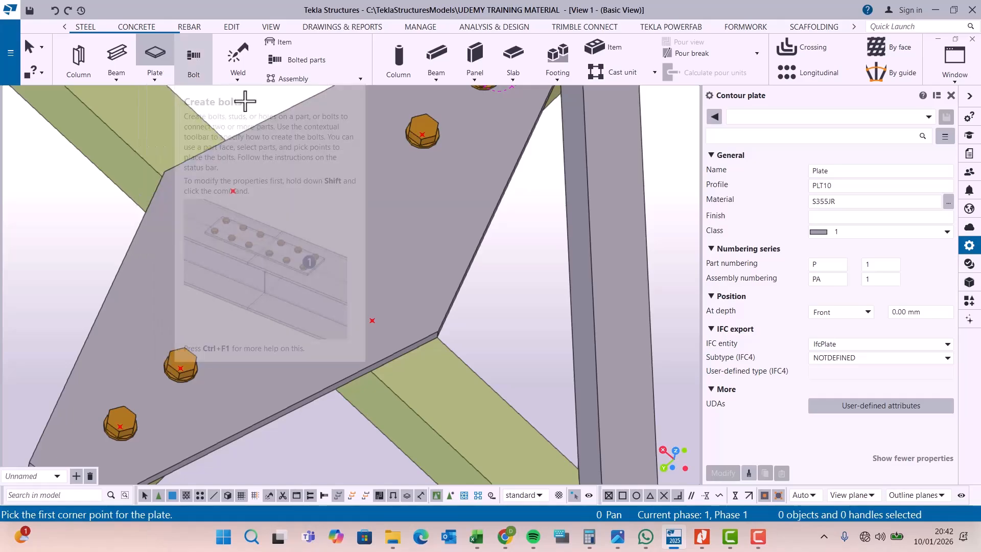
pyautogui.click(233, 192)
pyautogui.click(373, 321)
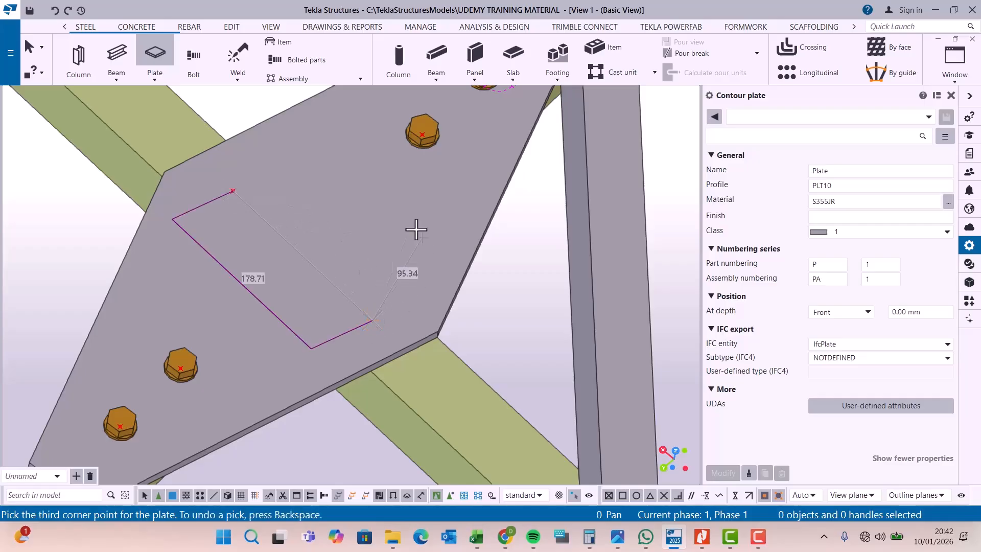
pyautogui.rightClick(367, 179)
pyautogui.click(406, 187)
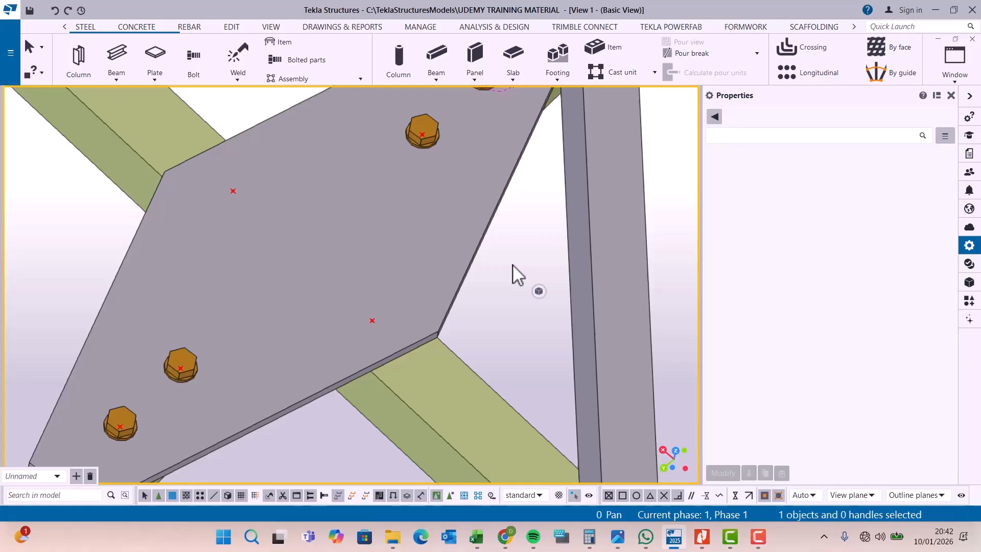
pyautogui.click(194, 59)
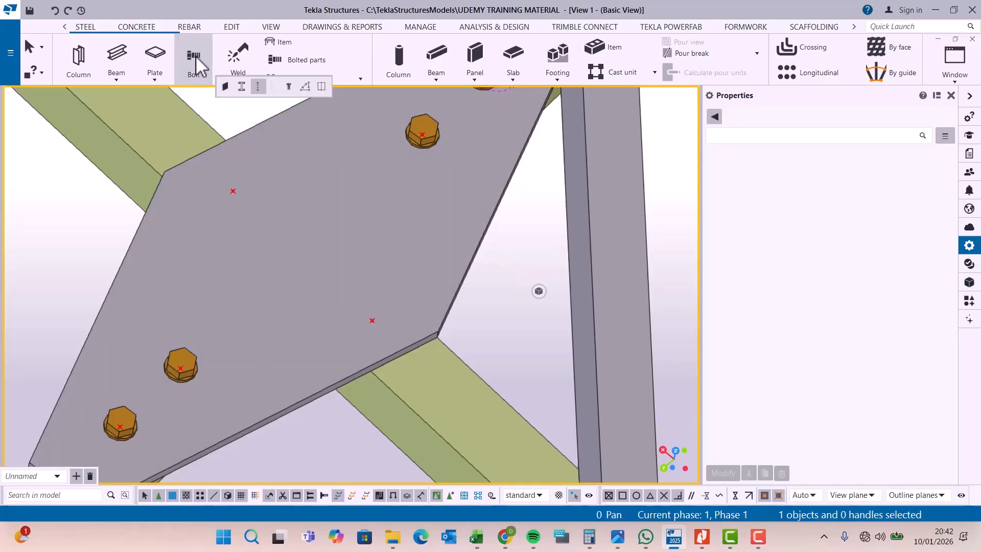
pyautogui.click(327, 185)
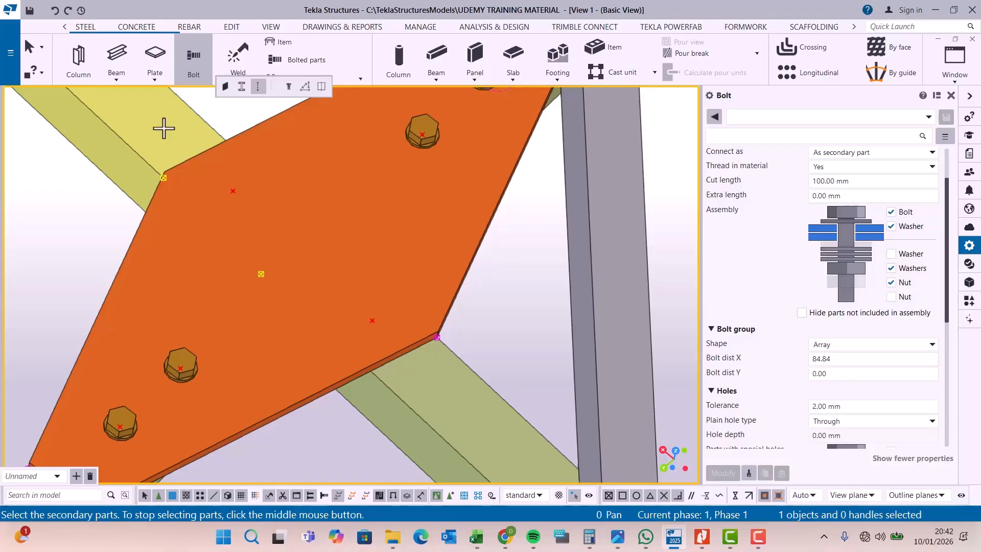
pyautogui.middleClick(234, 159)
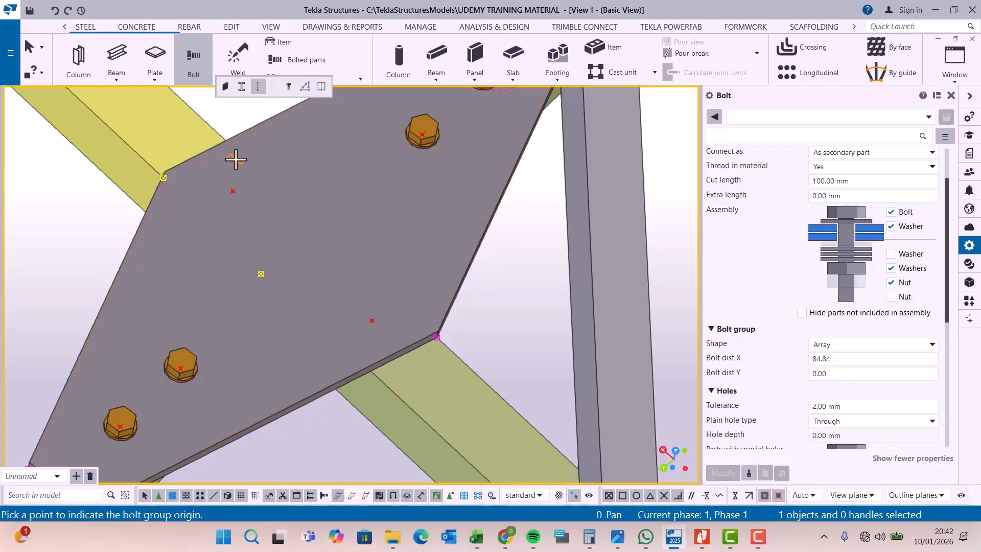
pyautogui.rightClick(243, 127)
pyautogui.click(254, 125)
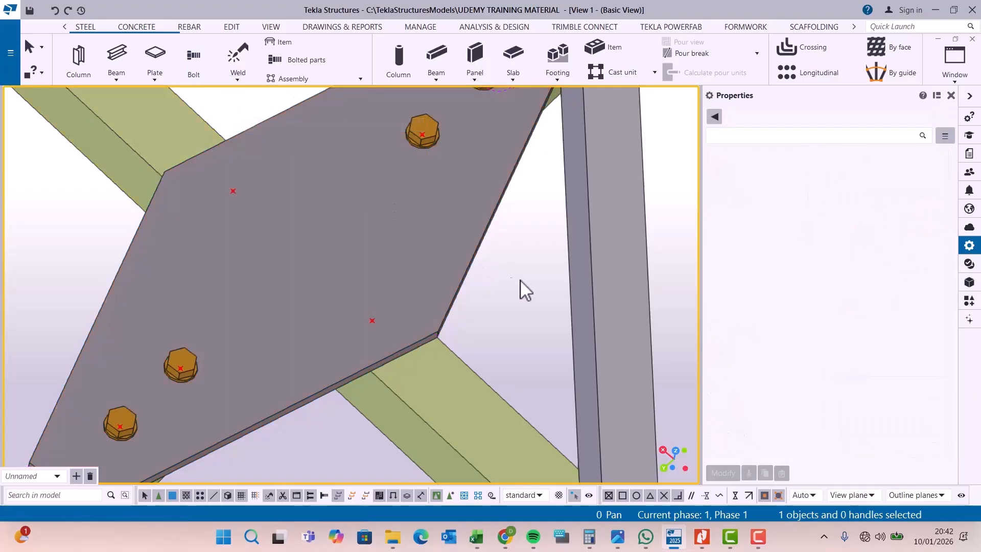
# Bolt the gusset plate to the remaining diagonal brace, running the bolt group from the upper unbolted point to the lower one
pyautogui.click(197, 65)
pyautogui.click(361, 196)
pyautogui.click(175, 138)
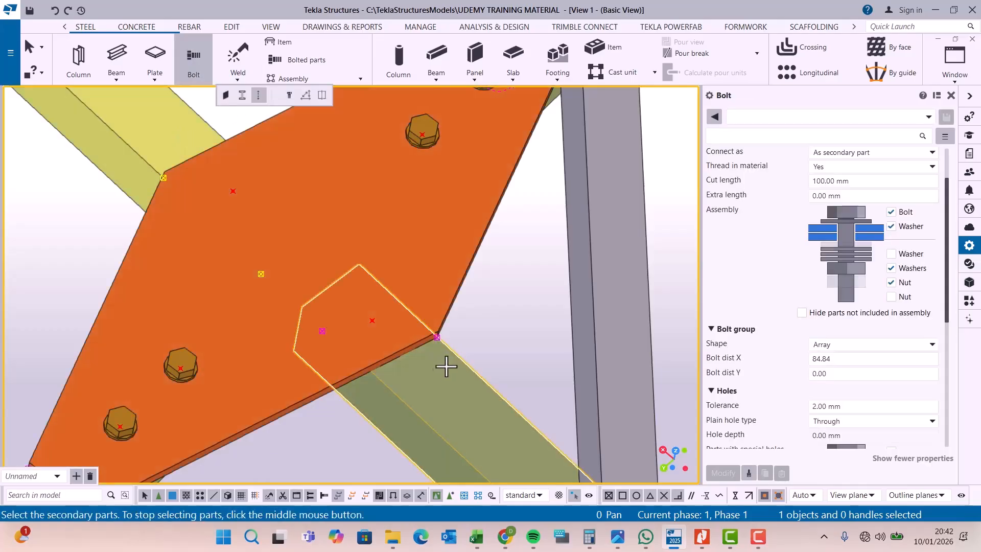
pyautogui.middleClick(485, 295)
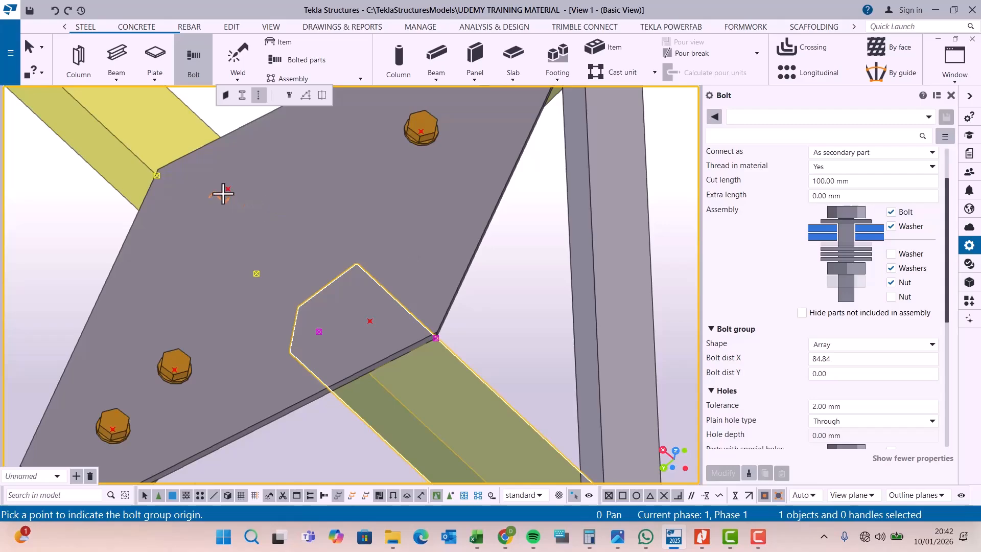
pyautogui.click(226, 189)
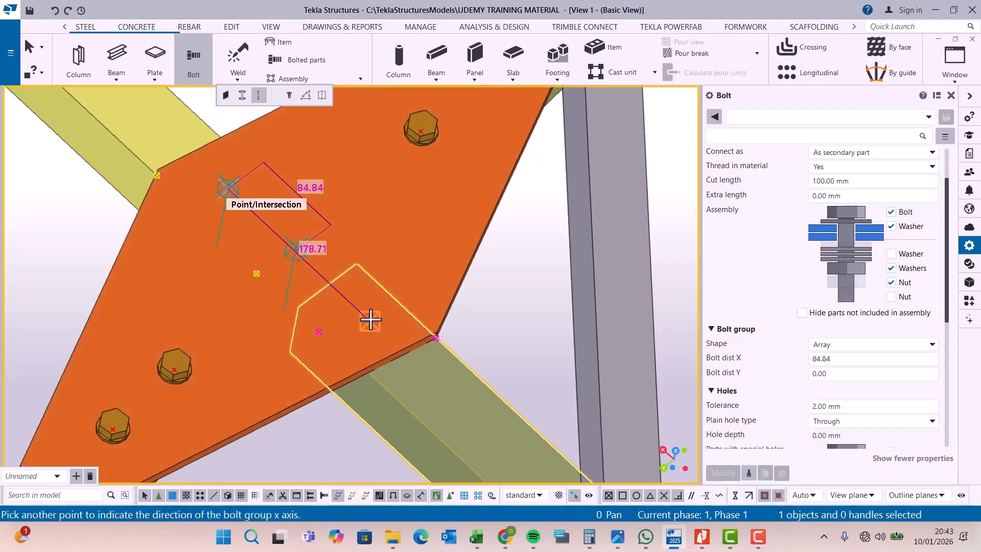
pyautogui.click(370, 320)
pyautogui.rightClick(520, 211)
pyautogui.click(537, 221)
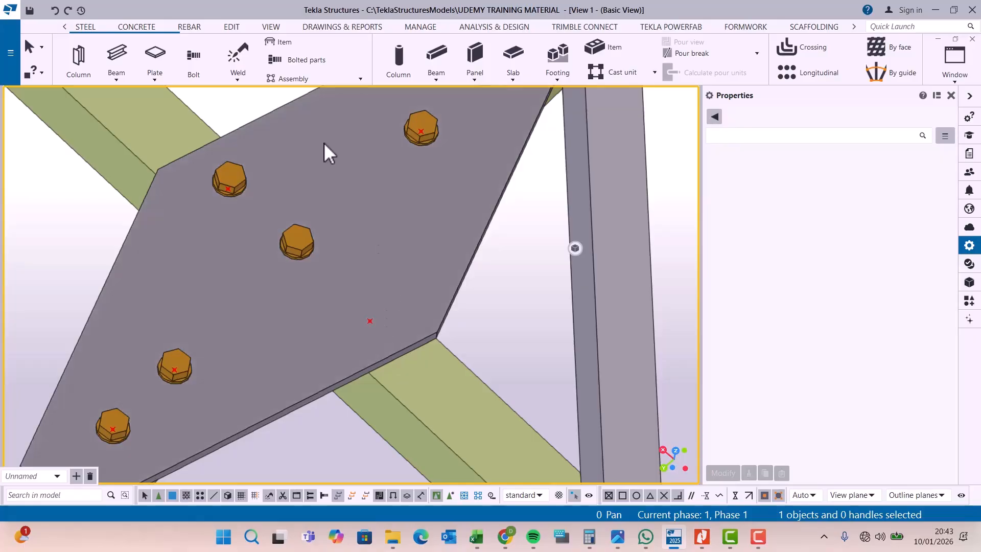
# Measure the distance from the new bolt group's start point to the lower marked point near the plate edge
pyautogui.click(231, 28)
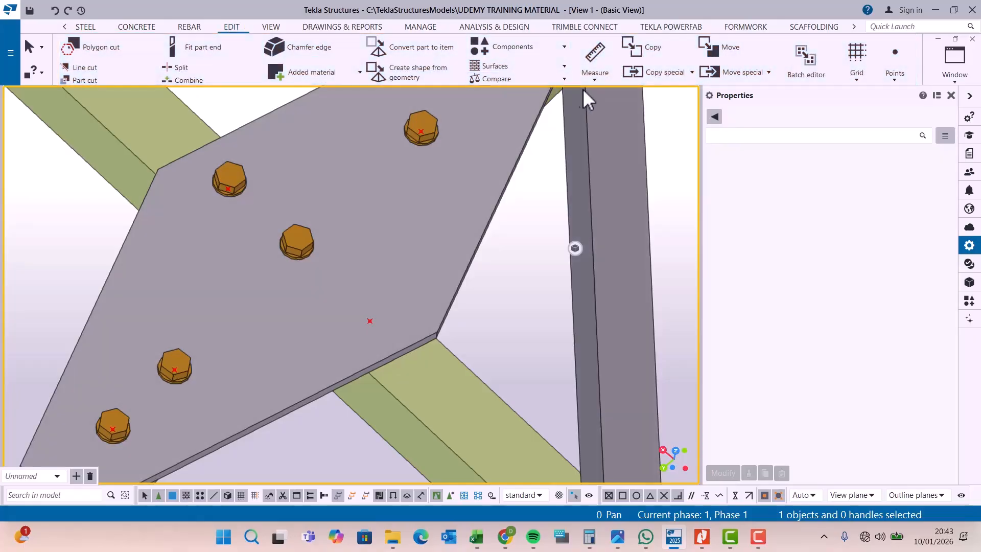
pyautogui.click(595, 76)
pyautogui.click(610, 104)
pyautogui.scroll(5, 258, 160)
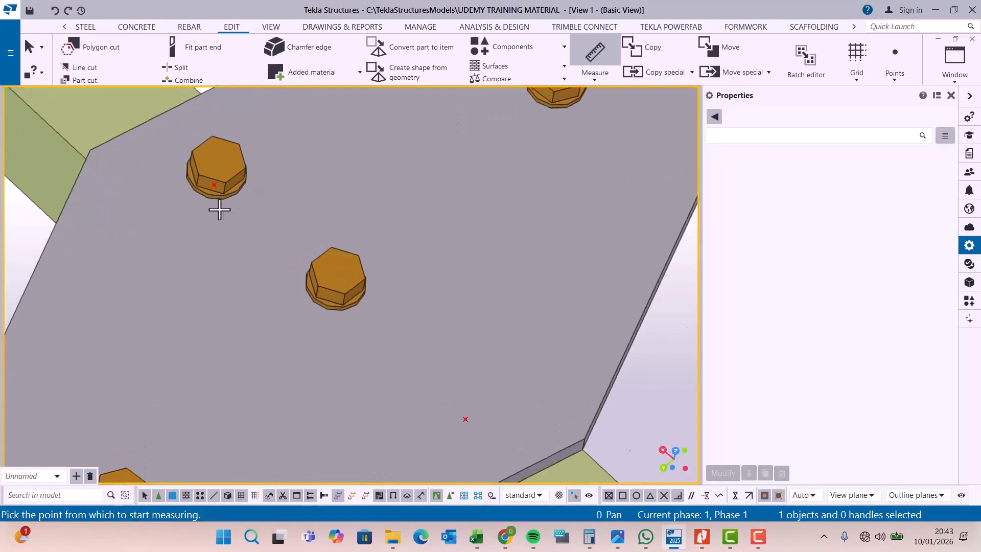
pyautogui.click(213, 182)
pyautogui.scroll(1, 212, 182)
pyautogui.scroll(-1, 411, 180)
pyautogui.click(455, 338)
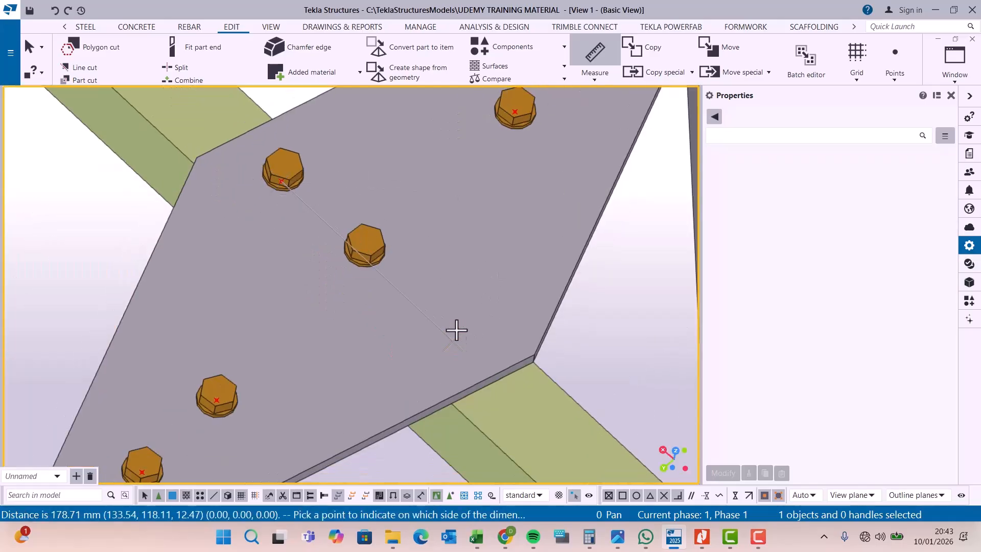
pyautogui.rightClick(646, 166)
pyautogui.click(678, 177)
# Set the new bolt group's Bolt dist X to 178.71 and apply the change
pyautogui.click(290, 164)
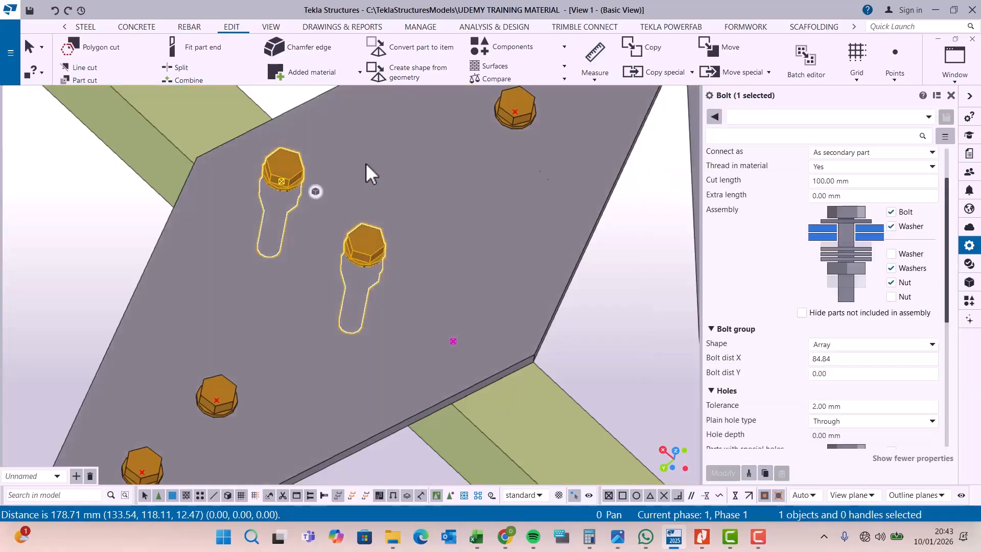
pyautogui.write('178.71')
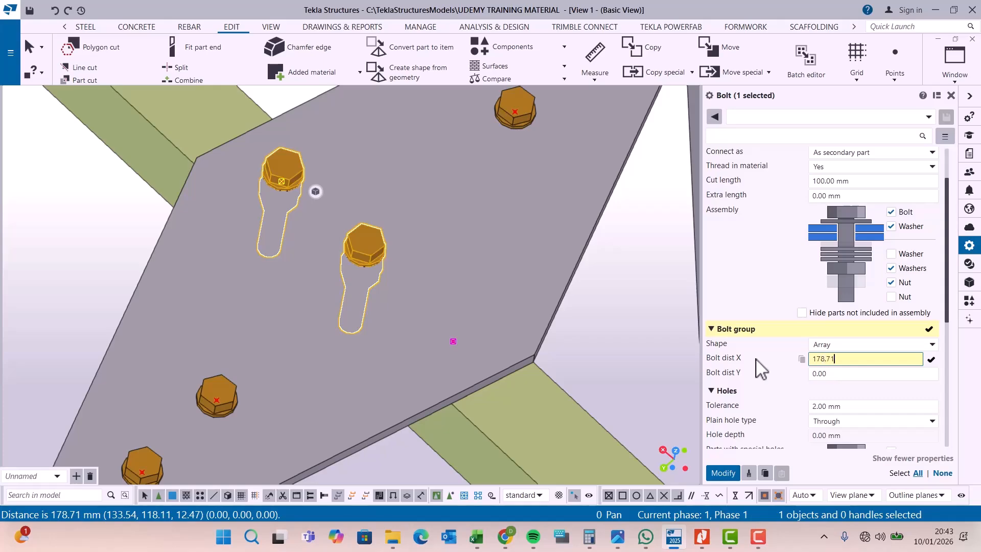
pyautogui.click(713, 475)
pyautogui.click(653, 279)
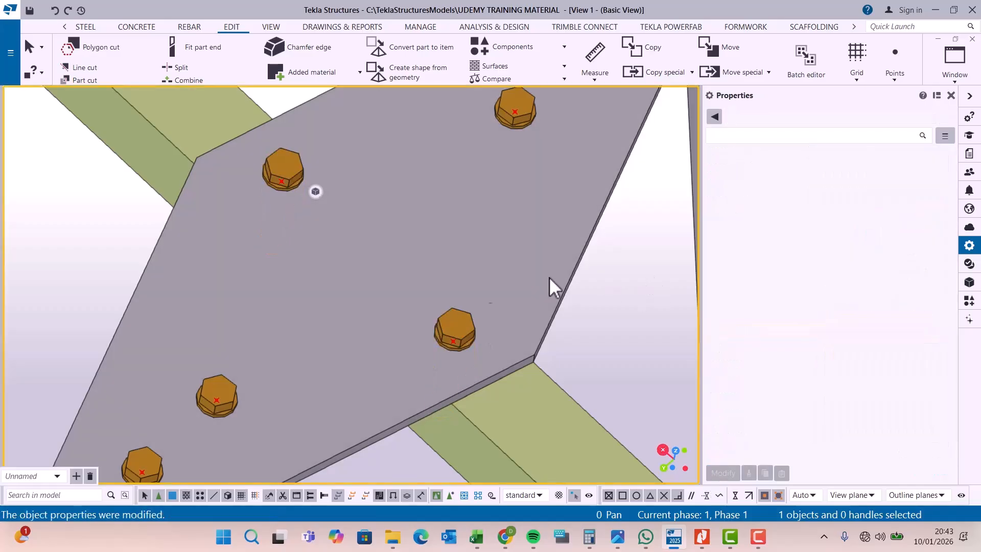
# Orbit around the gusset plate to examine how the bolts sit over the crossing braces
pyautogui.scroll(-3, 447, 294)
pyautogui.scroll(-1, 447, 301)
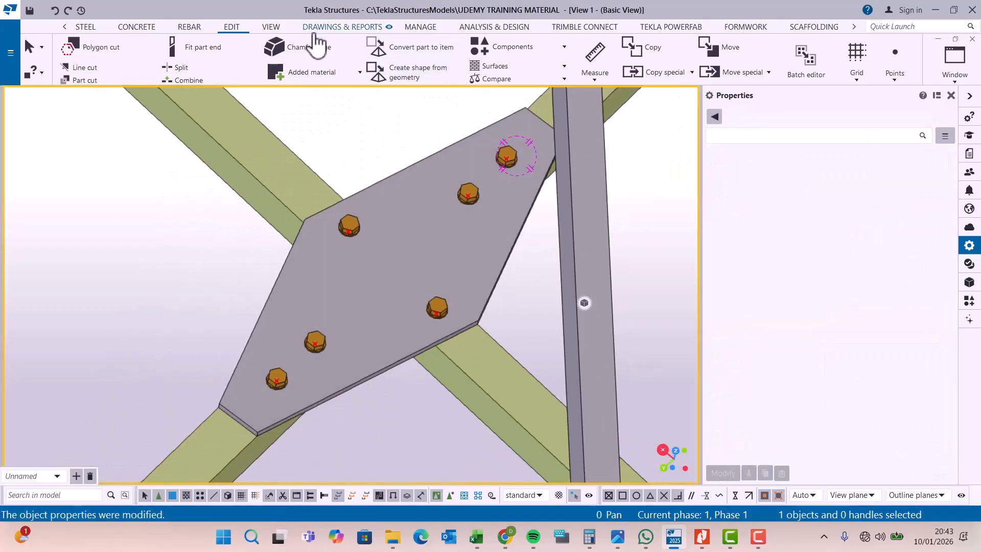
pyautogui.click(276, 31)
pyautogui.click(518, 66)
pyautogui.click(544, 92)
pyautogui.click(457, 265)
pyautogui.moveTo(457, 265); pyautogui.dragTo(489, 256)
pyautogui.scroll(4, 529, 283)
pyautogui.rightClick(538, 240)
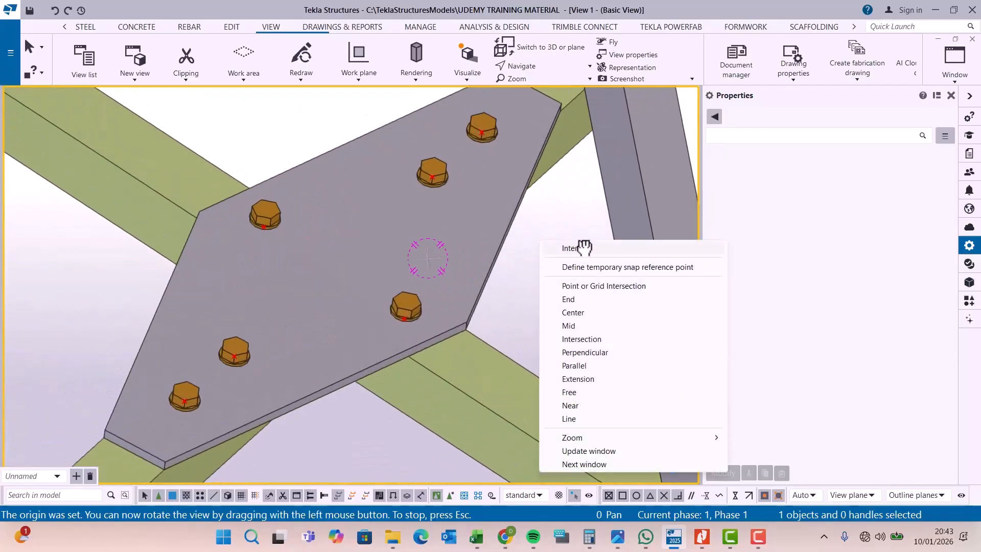
pyautogui.click(581, 249)
pyautogui.scroll(1, 432, 321)
pyautogui.scroll(1, 431, 320)
pyautogui.click(402, 303)
pyautogui.rightClick(402, 303)
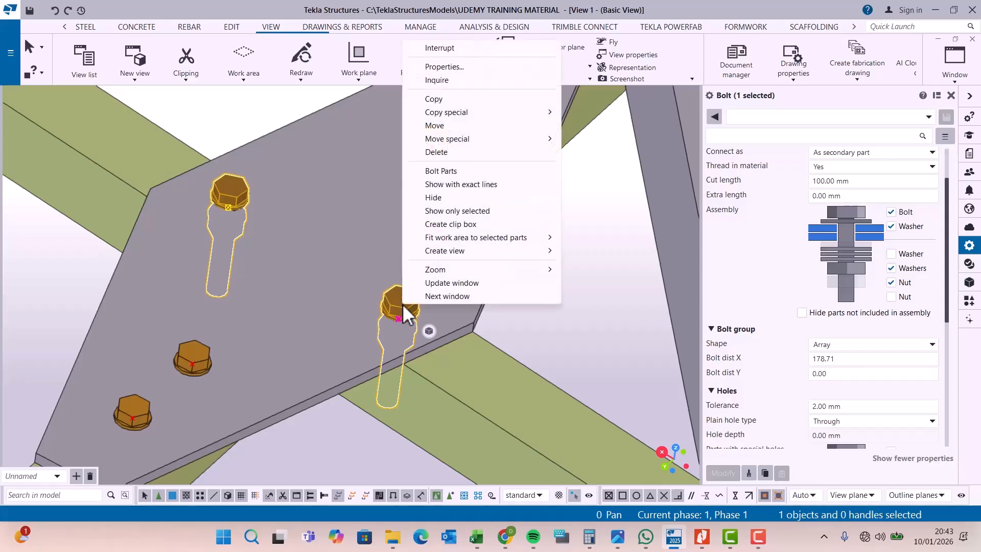
pyautogui.click(445, 170)
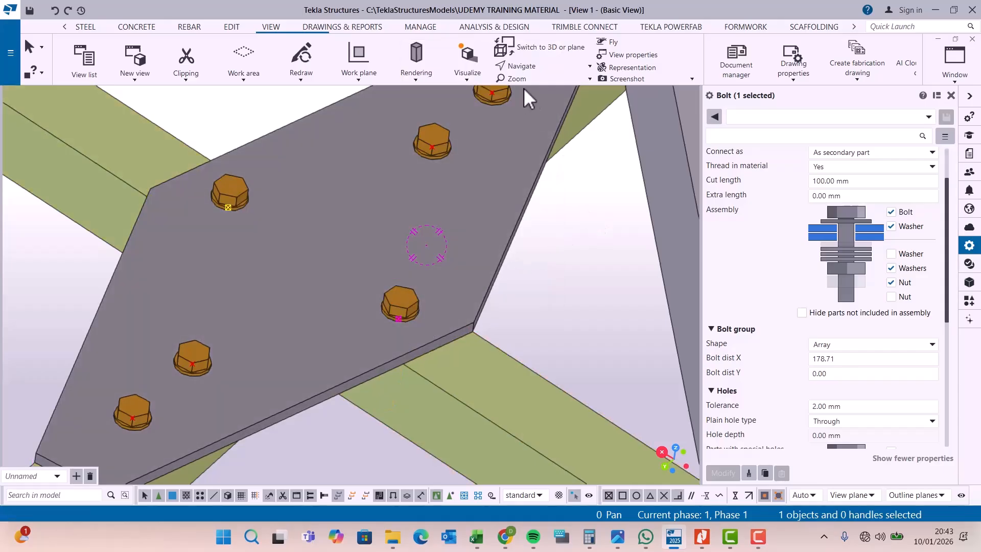
pyautogui.moveTo(416, 335); pyautogui.dragTo(436, 321)
pyautogui.rightClick(582, 229)
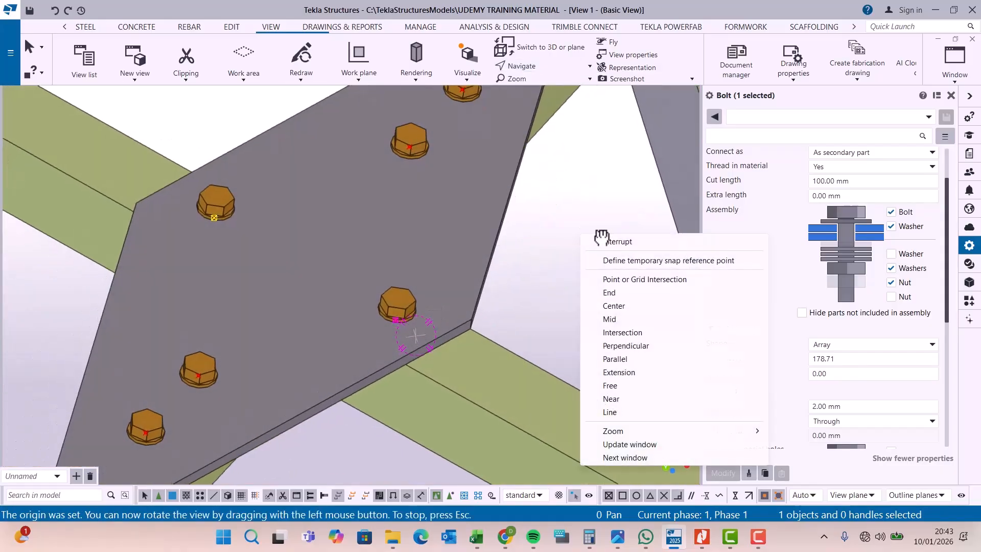
pyautogui.click(611, 241)
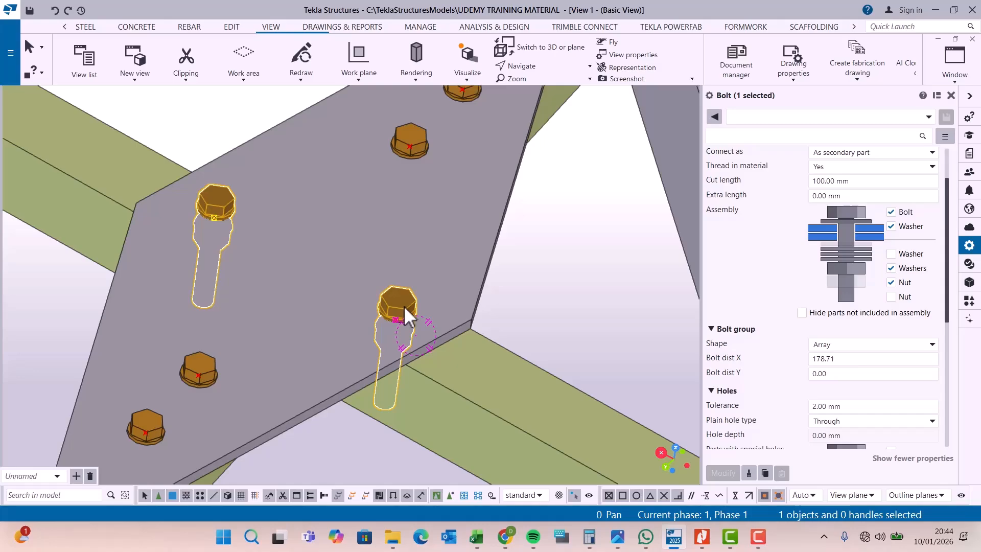
# Try to reassign the bolted parts of the wide-spaced bolt group to the lower brace and the gusset plate
pyautogui.click(519, 294)
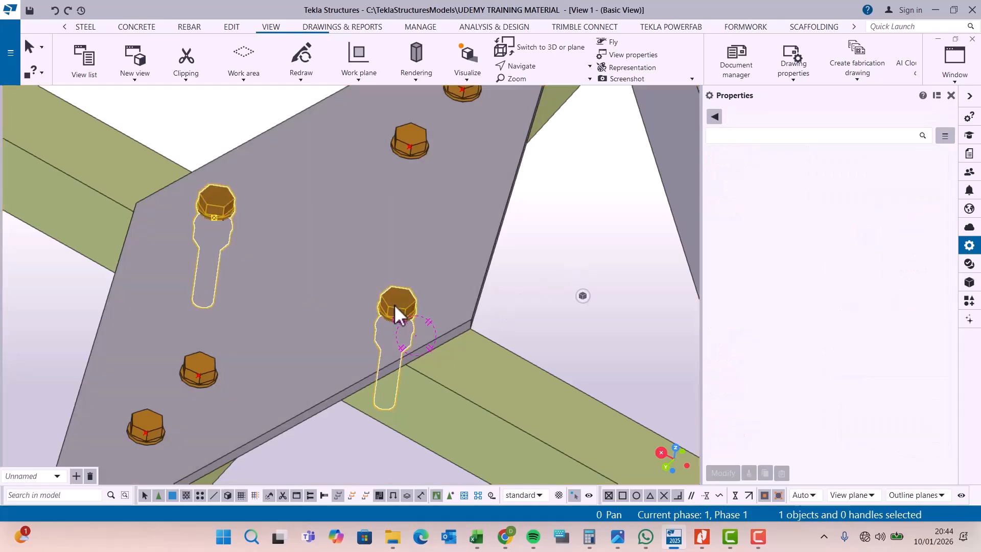
pyautogui.rightClick(395, 306)
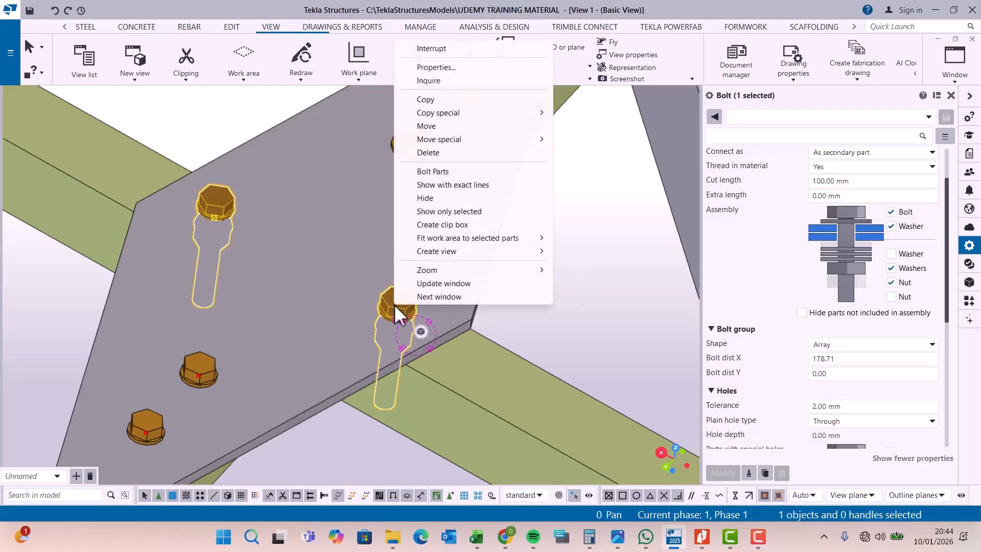
pyautogui.click(432, 172)
pyautogui.click(484, 372)
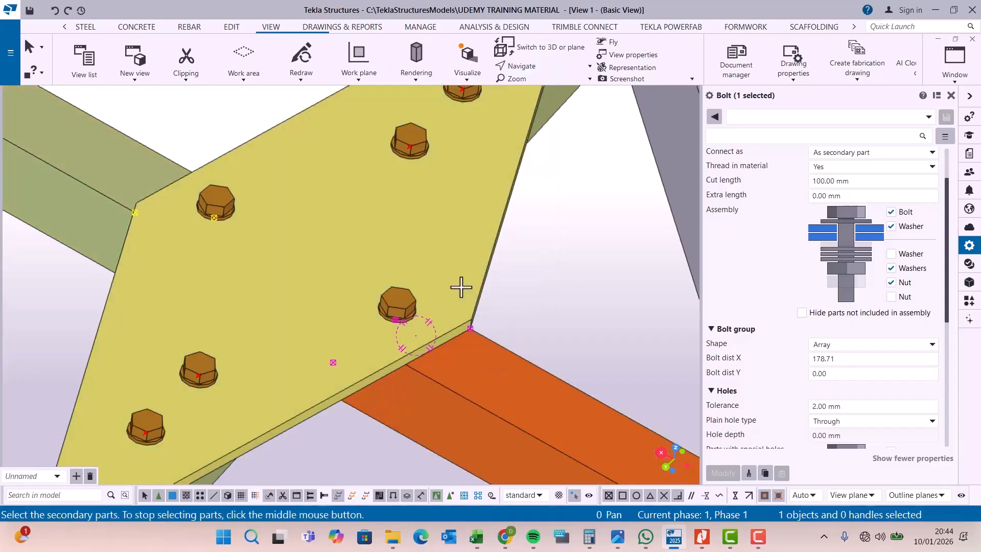
pyautogui.middleClick(460, 288)
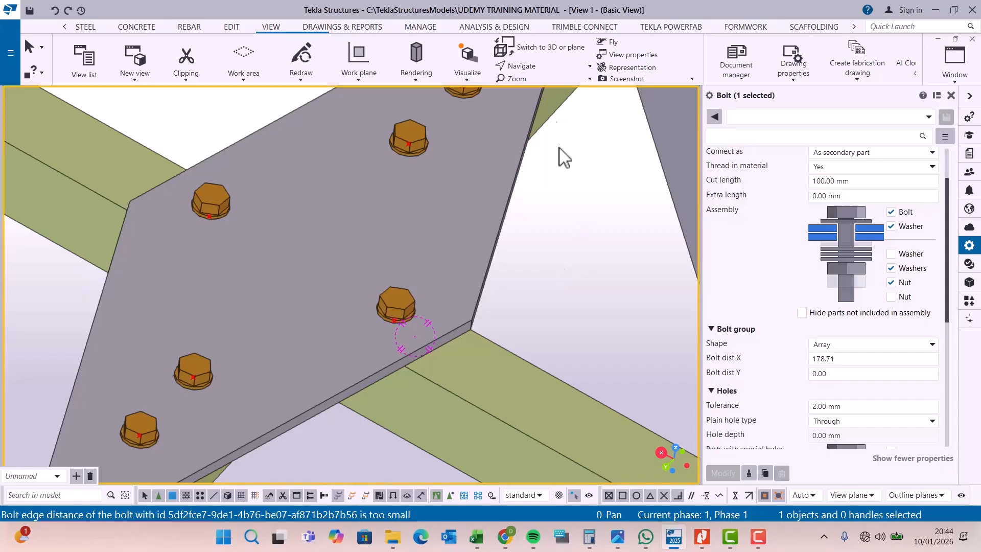
# Delete the wide-spaced bolt group that spans the two opposite marked points on the gusset plate
pyautogui.click(531, 65)
pyautogui.click(534, 90)
pyautogui.click(413, 335)
pyautogui.moveTo(413, 335); pyautogui.dragTo(443, 335)
pyautogui.rightClick(550, 257)
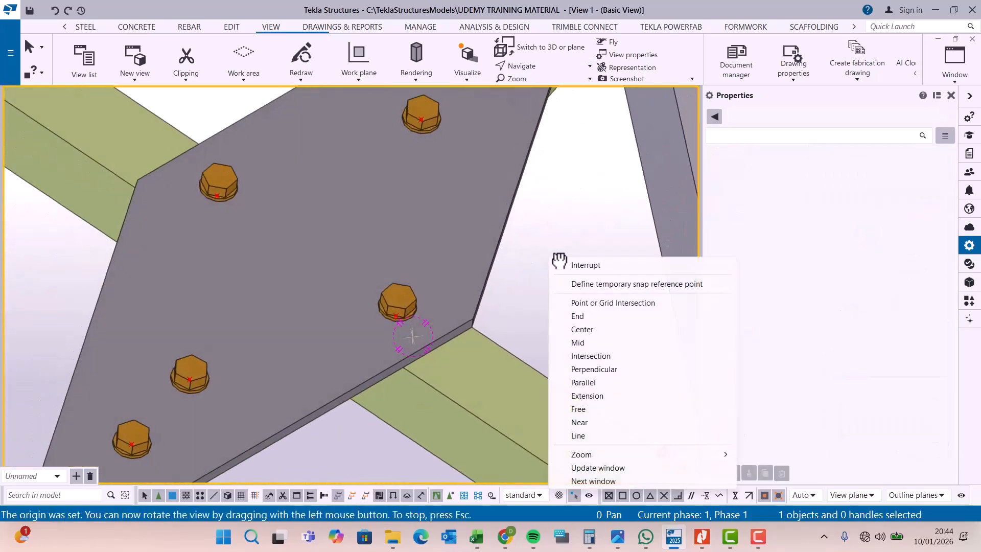
pyautogui.click(586, 264)
pyautogui.scroll(2, 402, 316)
pyautogui.click(394, 296)
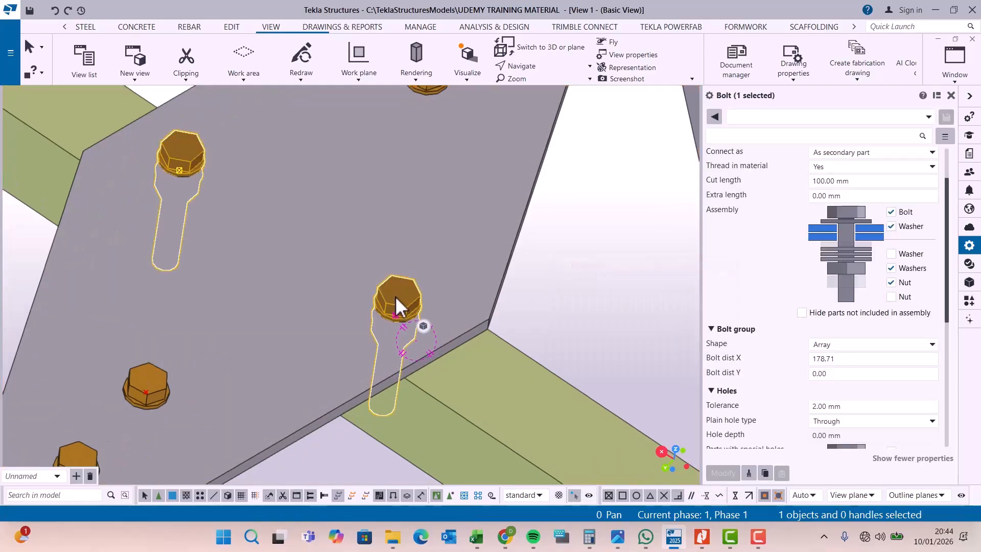
pyautogui.press('Delete')
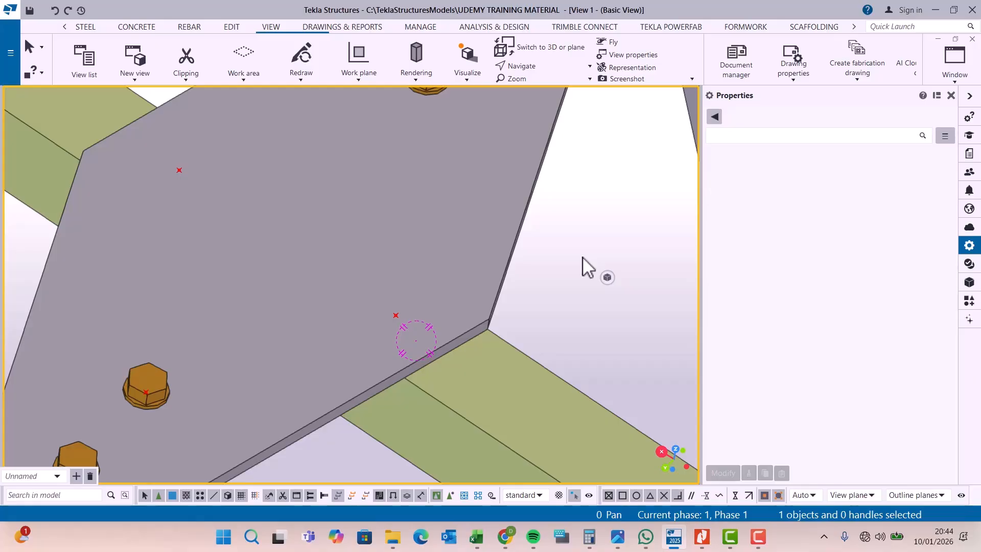
# Bolt the gusset plate to the lower brace, starting at the lower marked point and directing the group outward along the brace
pyautogui.click(86, 27)
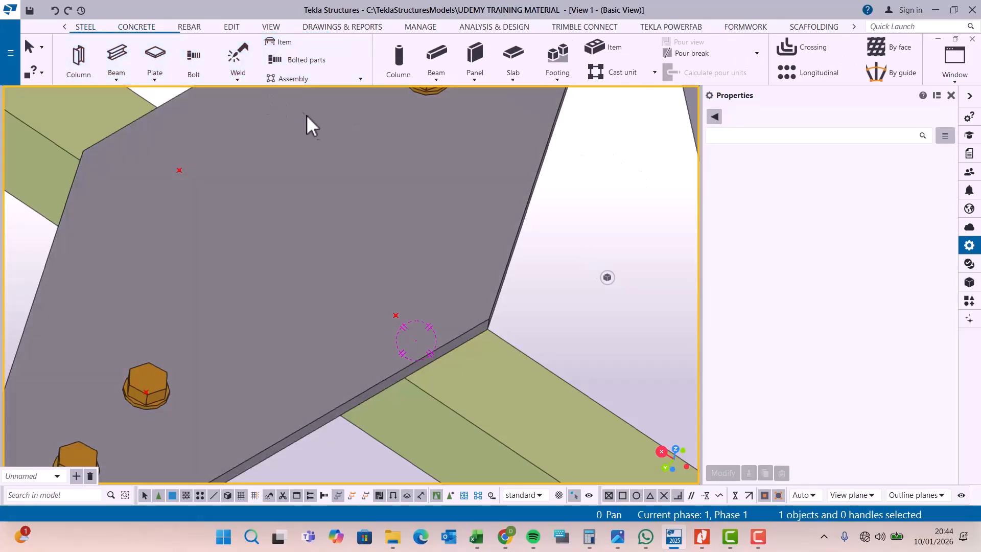
pyautogui.click(194, 56)
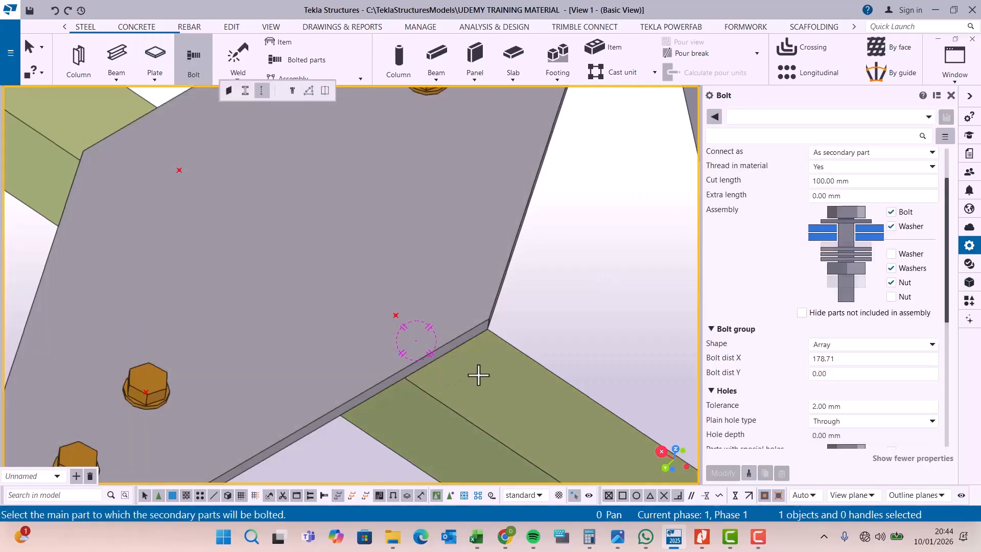
pyautogui.click(478, 375)
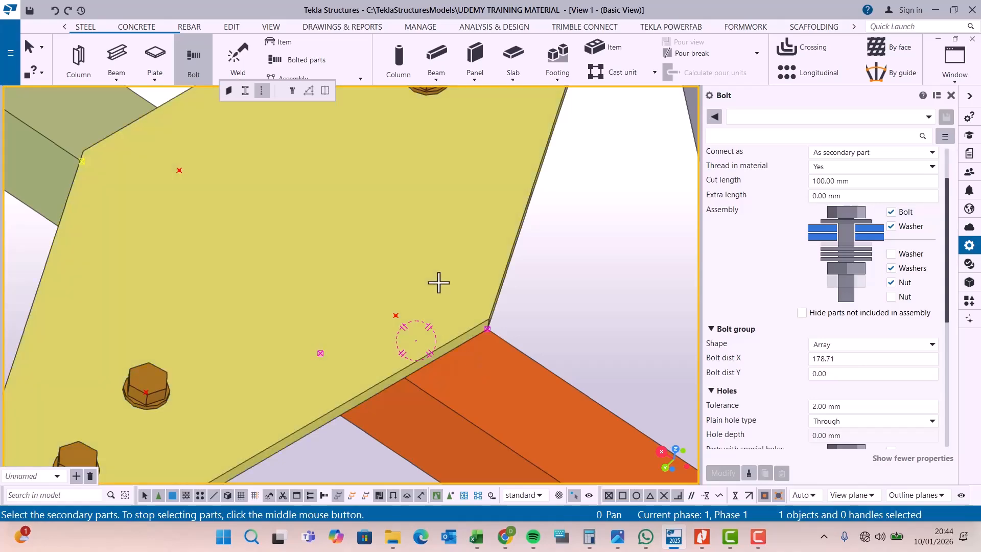
pyautogui.middleClick(401, 317)
pyautogui.click(396, 315)
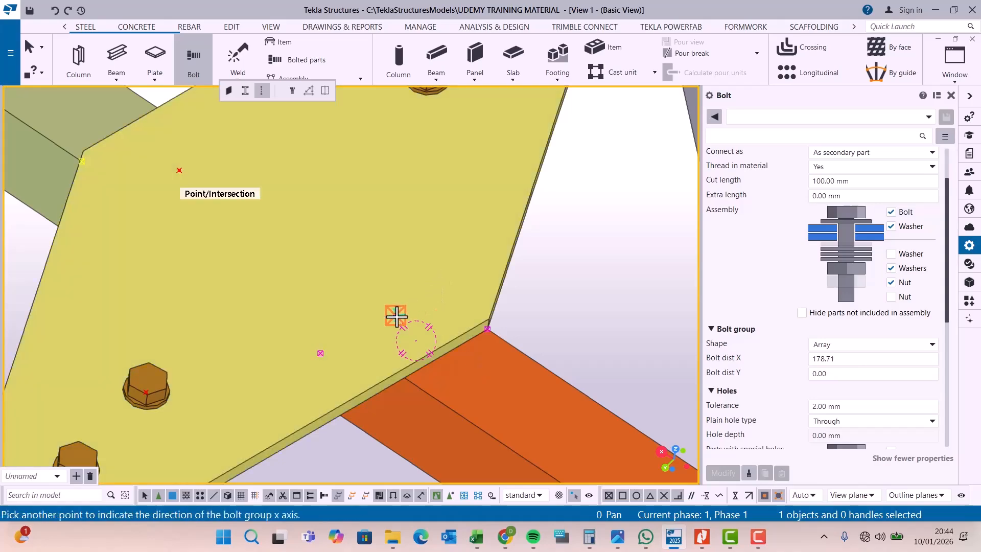
pyautogui.click(445, 346)
pyautogui.rightClick(595, 240)
pyautogui.click(608, 252)
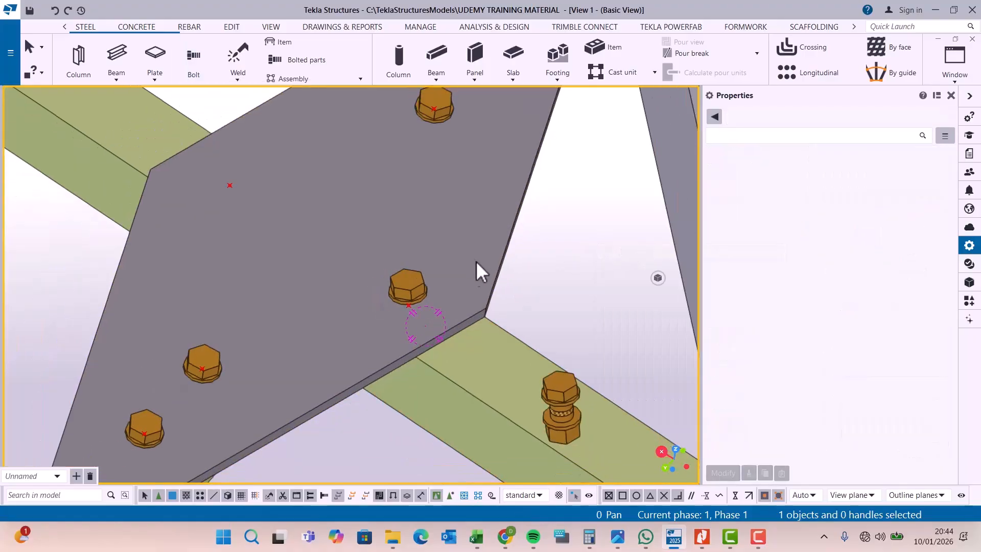
# Set the new bolt group's Bolt dist X to 0 and apply the change
pyautogui.scroll(6, 412, 310)
pyautogui.scroll(-7, 418, 323)
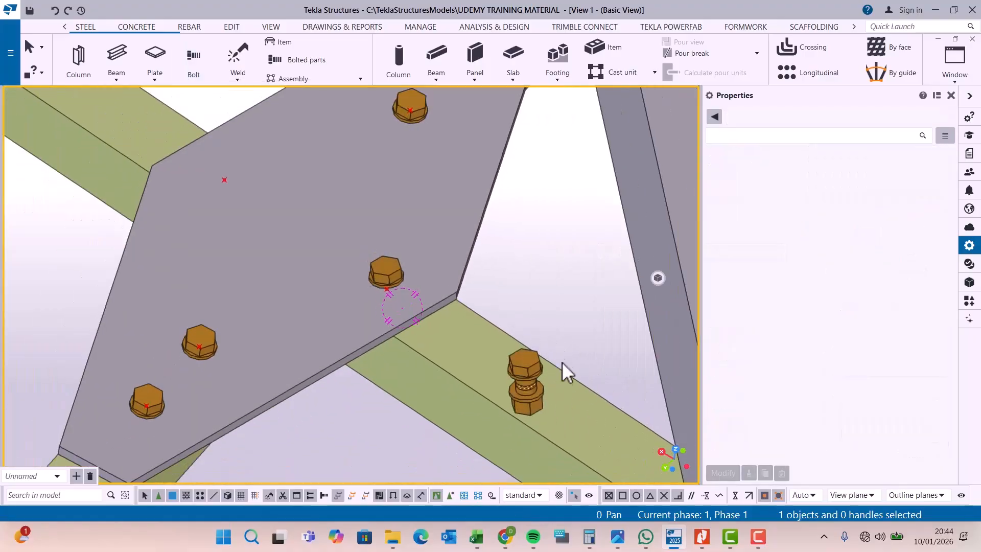
pyautogui.click(527, 362)
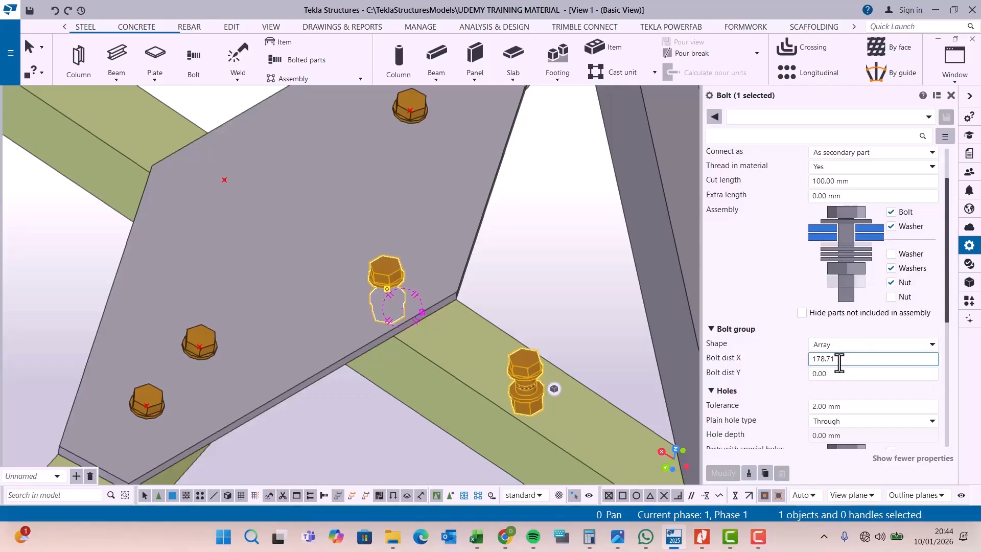
pyautogui.write('0')
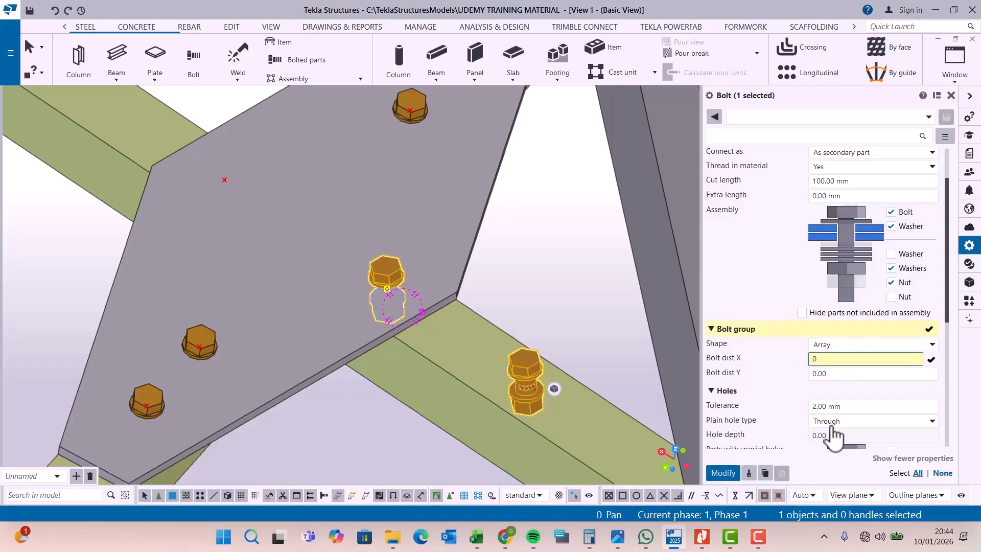
pyautogui.click(723, 473)
# Try to copy the single bolt from its marked point to the free marked point on the gusset plate's opposite side
pyautogui.click(415, 332)
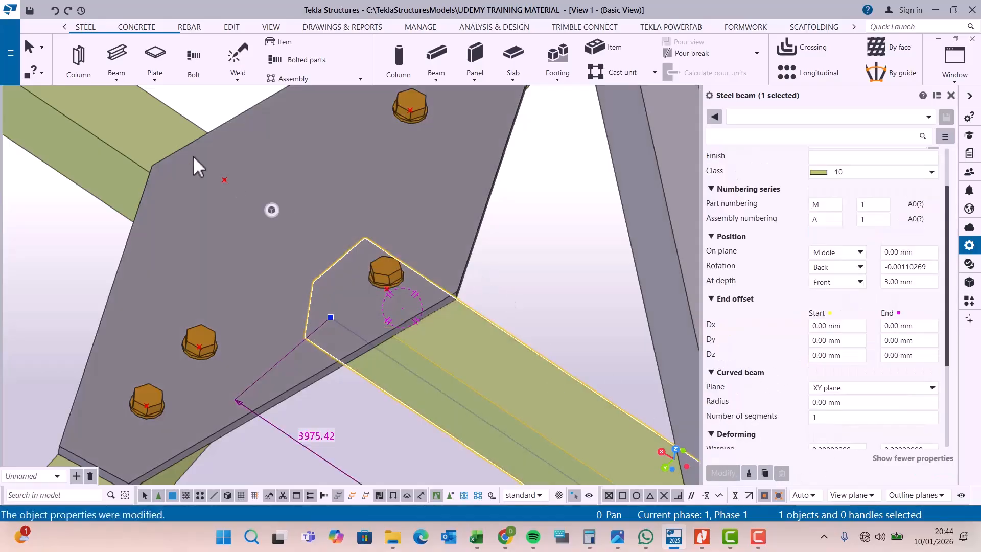
pyautogui.click(137, 137)
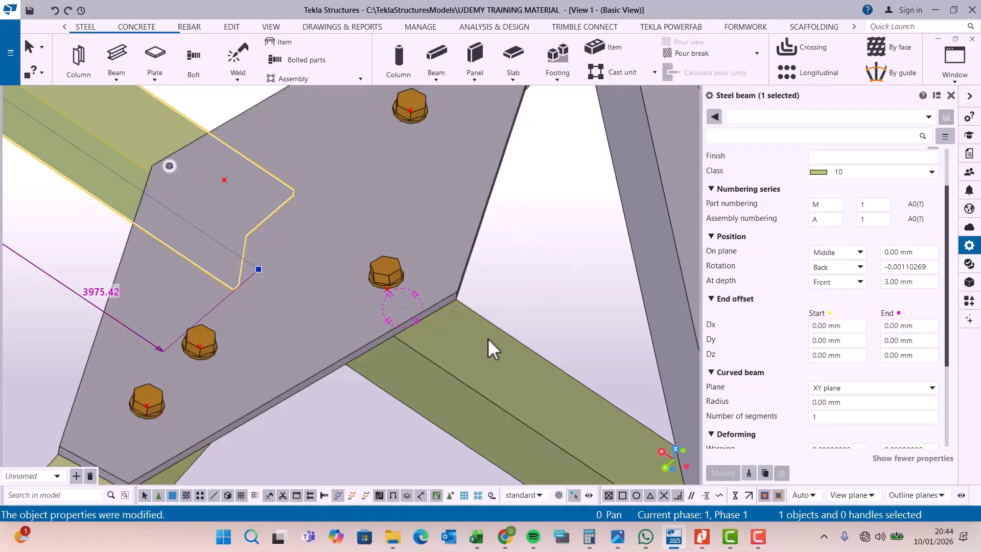
pyautogui.scroll(3, 383, 275)
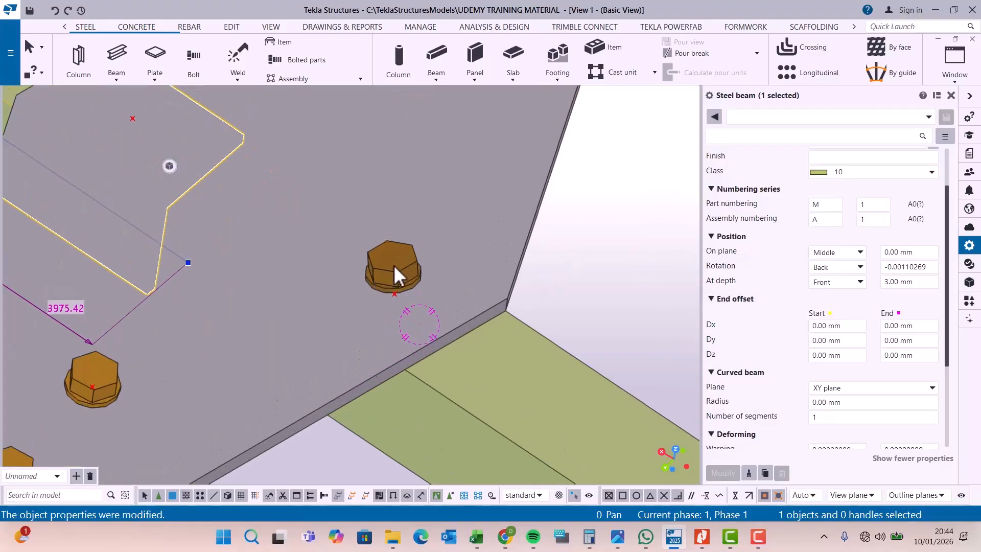
pyautogui.click(393, 264)
pyautogui.rightClick(394, 264)
pyautogui.click(424, 59)
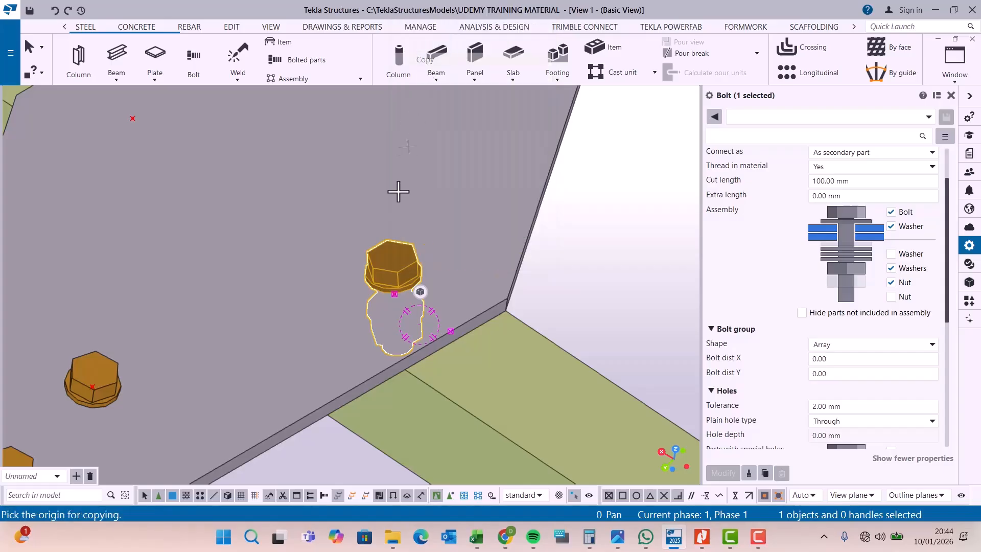
pyautogui.scroll(1, 391, 261)
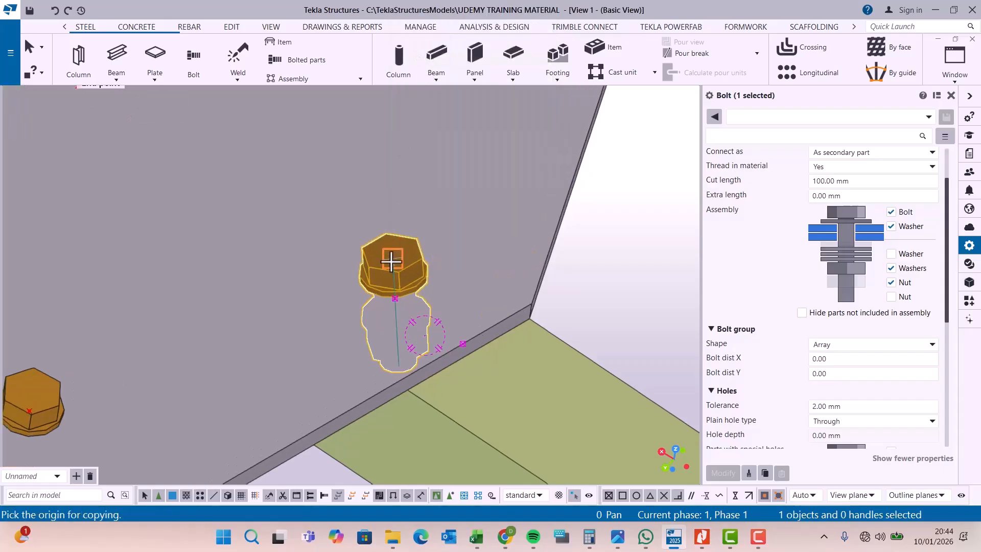
pyautogui.click(395, 295)
pyautogui.scroll(-3, 535, 286)
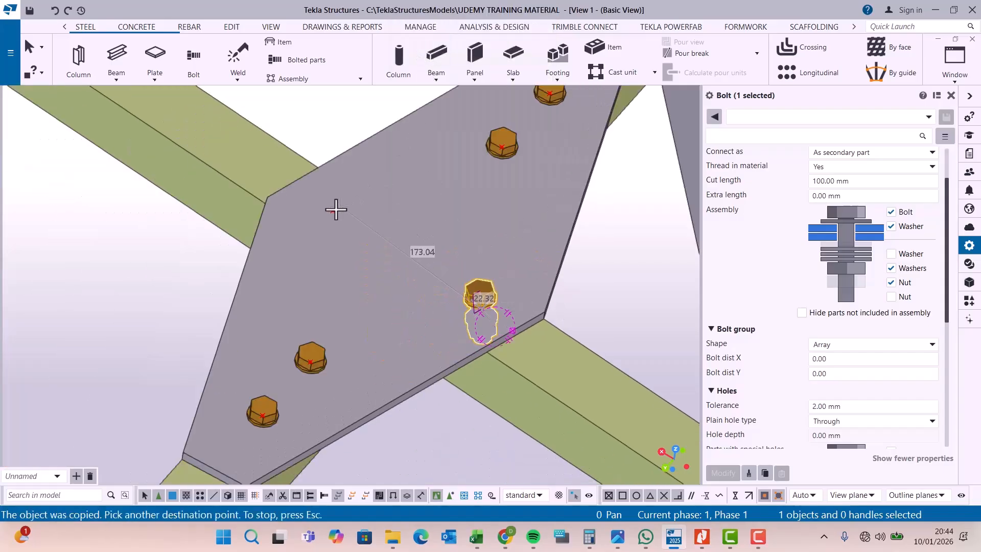
pyautogui.rightClick(338, 112)
pyautogui.click(375, 118)
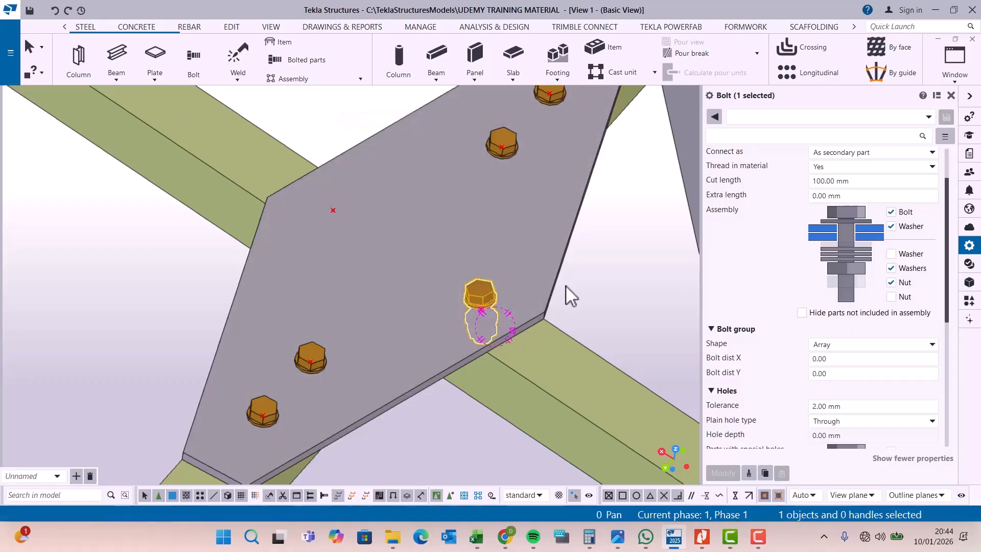
# Try the bolt copy again, using the bolt head as the origin and the free marked point as the destination
pyautogui.rightClick(612, 245)
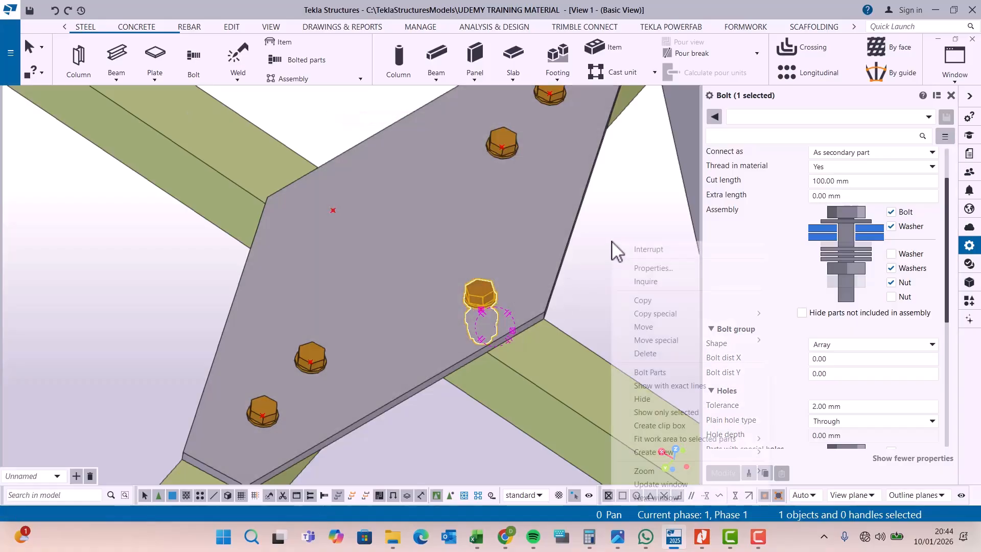
pyautogui.click(643, 300)
pyautogui.scroll(1, 463, 299)
pyautogui.scroll(1, 463, 299)
pyautogui.click(463, 298)
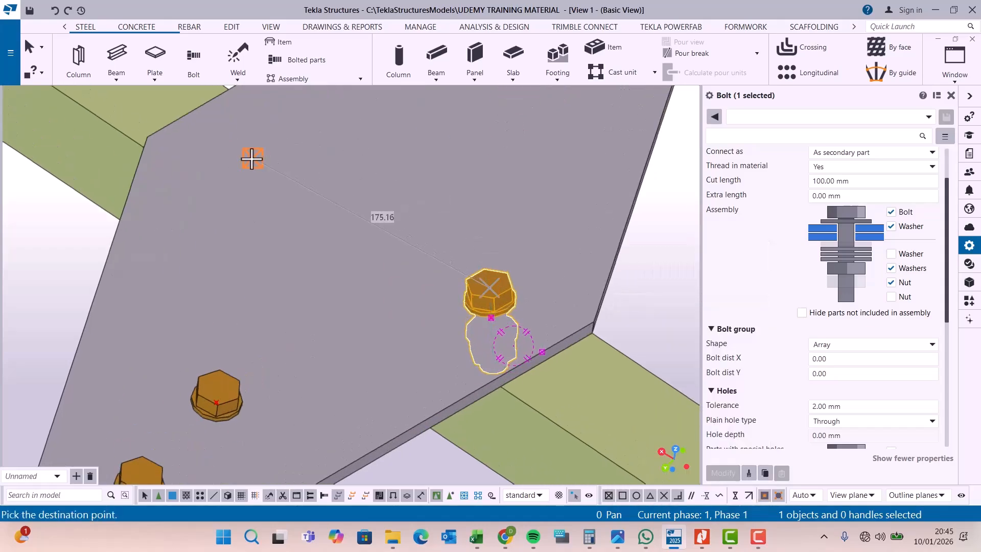
pyautogui.click(251, 159)
pyautogui.press('Escape')
pyautogui.scroll(-5, 420, 277)
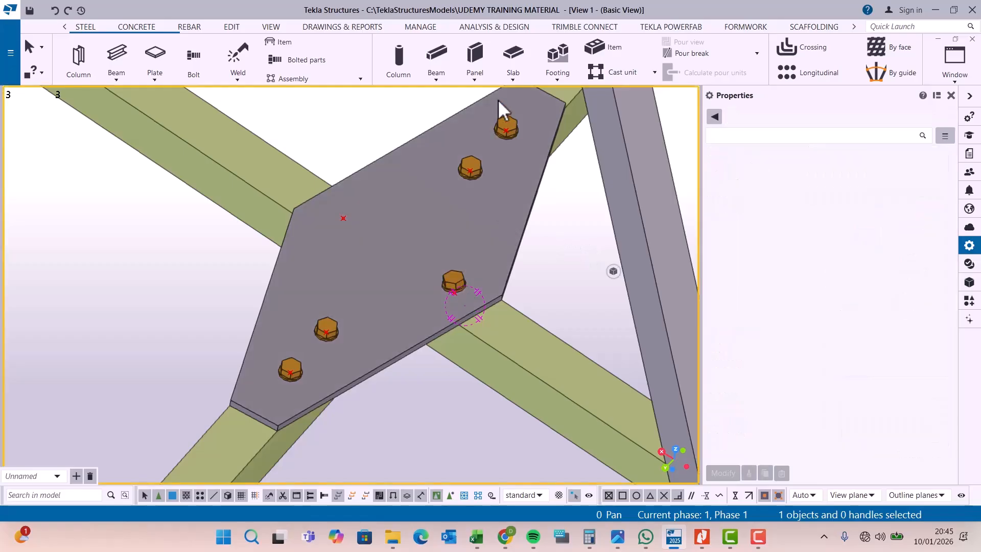
# Inspect the free marked point and the brace behind it from the opposite side of the gusset plate
pyautogui.click(271, 26)
pyautogui.click(532, 66)
pyautogui.click(541, 90)
pyautogui.click(466, 284)
pyautogui.moveTo(467, 286); pyautogui.dragTo(375, 182)
pyautogui.click(556, 65)
pyautogui.click(558, 81)
pyautogui.click(377, 236)
pyautogui.moveTo(416, 239); pyautogui.dragTo(577, 233)
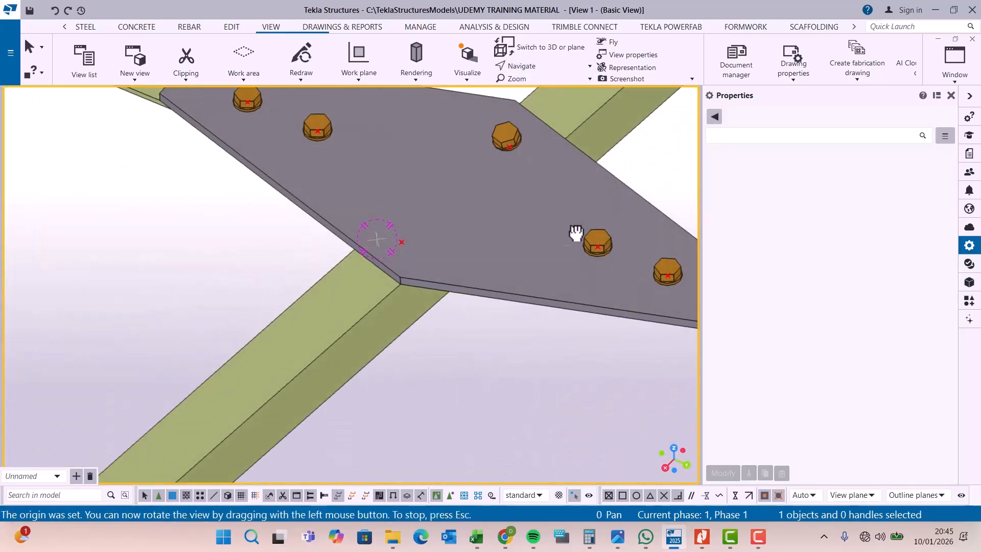
pyautogui.rightClick(230, 229)
pyautogui.click(261, 236)
pyautogui.scroll(2, 369, 225)
pyautogui.scroll(-4, 344, 291)
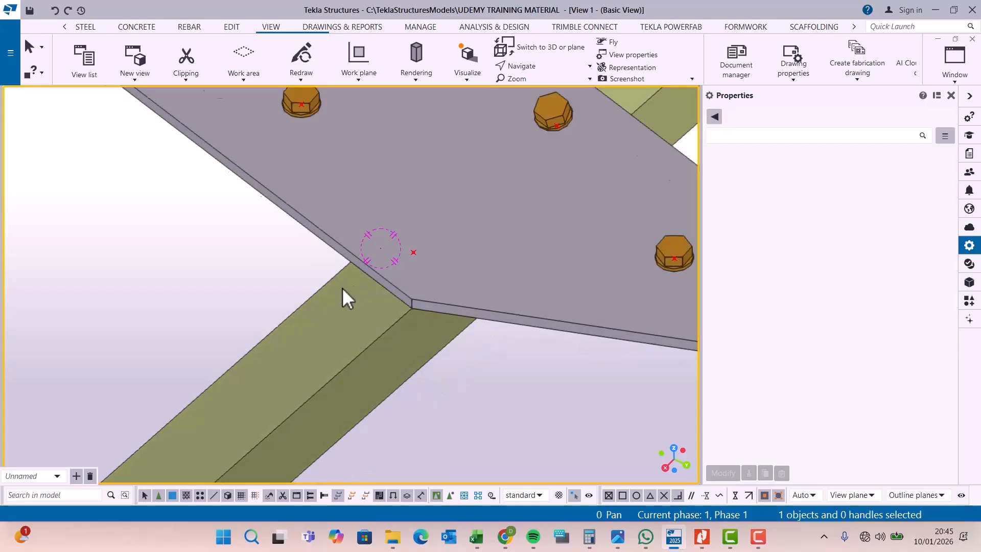
pyautogui.scroll(1, 364, 277)
pyautogui.scroll(2, 363, 277)
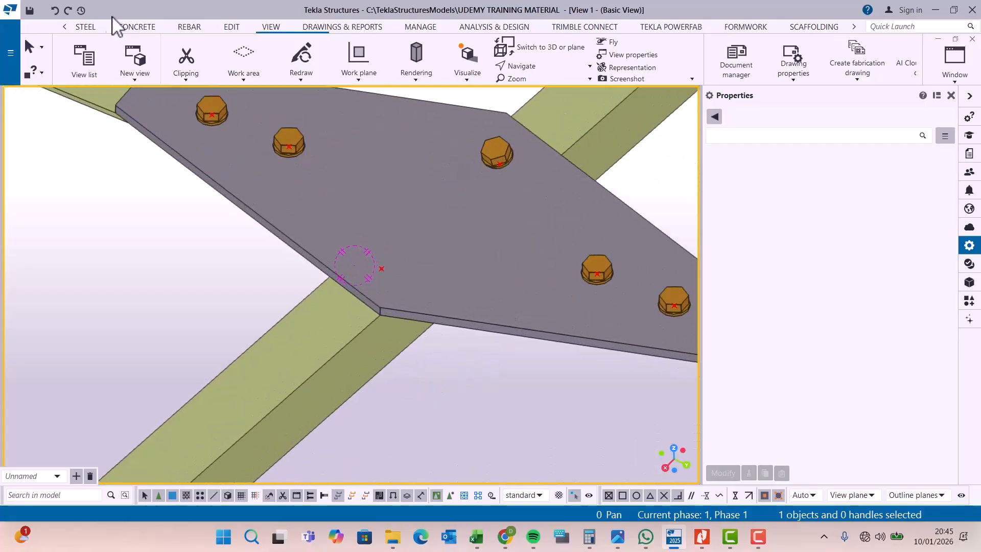
# Bolt the gusset plate to the brace with one bolt at the free marked point, directing the group perpendicular to the plate edge
pyautogui.click(87, 30)
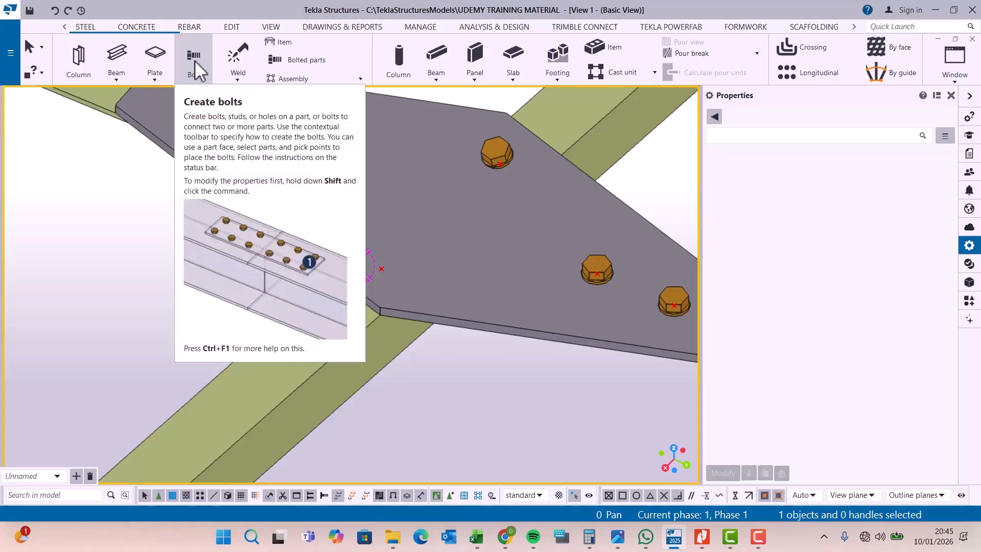
pyautogui.click(194, 56)
pyautogui.scroll(3, 476, 234)
pyautogui.click(471, 231)
pyautogui.middleClick(471, 230)
pyautogui.scroll(3, 401, 285)
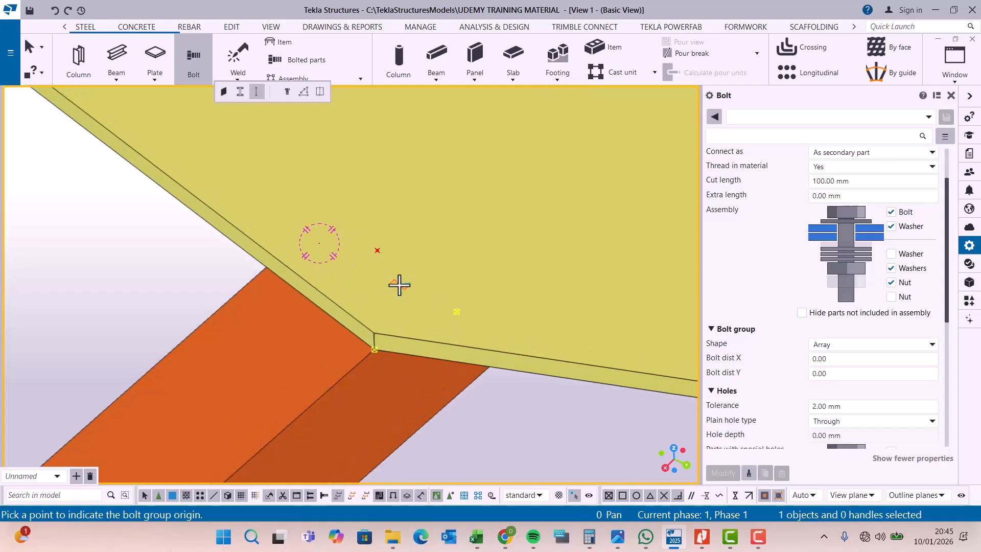
pyautogui.click(372, 243)
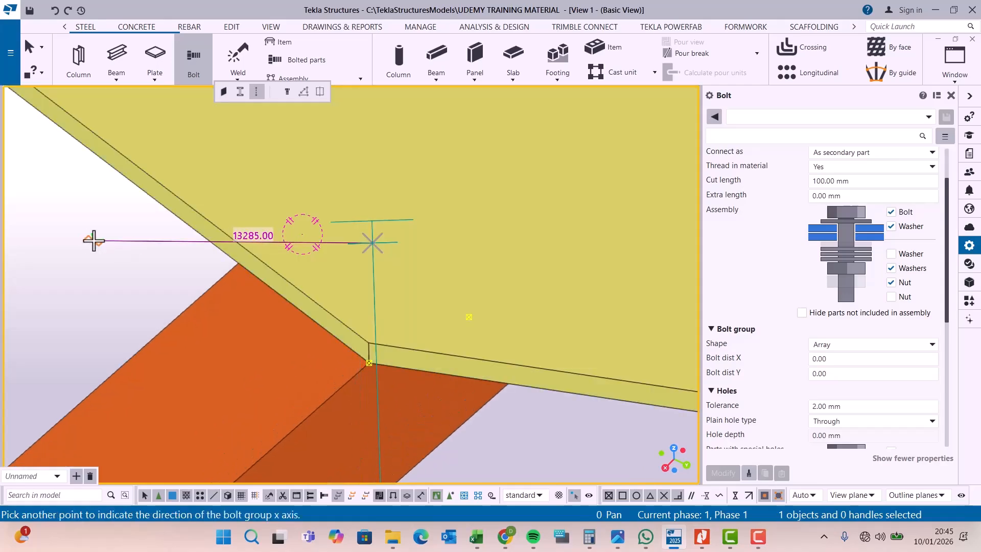
pyautogui.rightClick(97, 237)
pyautogui.click(145, 352)
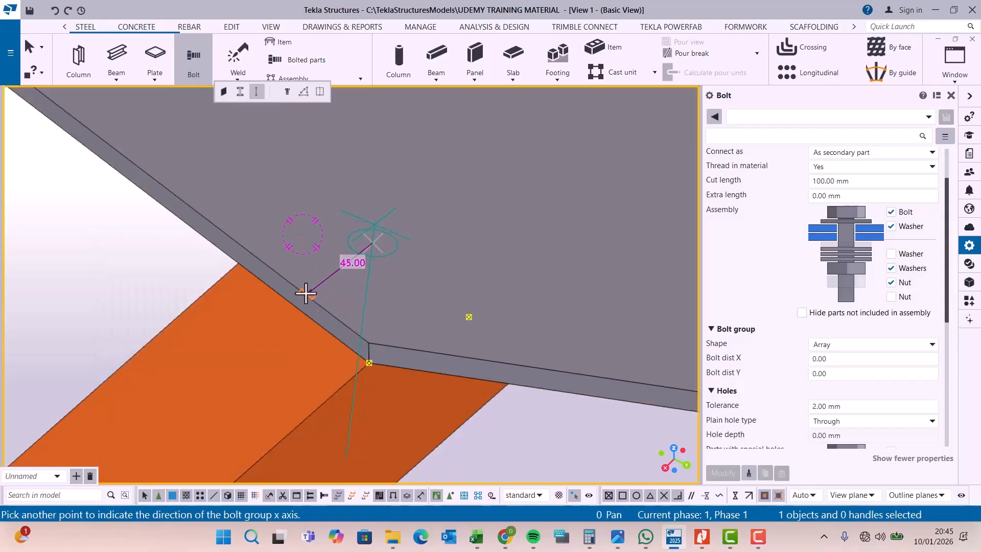
pyautogui.click(283, 276)
pyautogui.rightClick(447, 149)
pyautogui.click(460, 159)
# Examine the orientation of both single bolts on the gusset plate from another angle
pyautogui.scroll(-4, 335, 236)
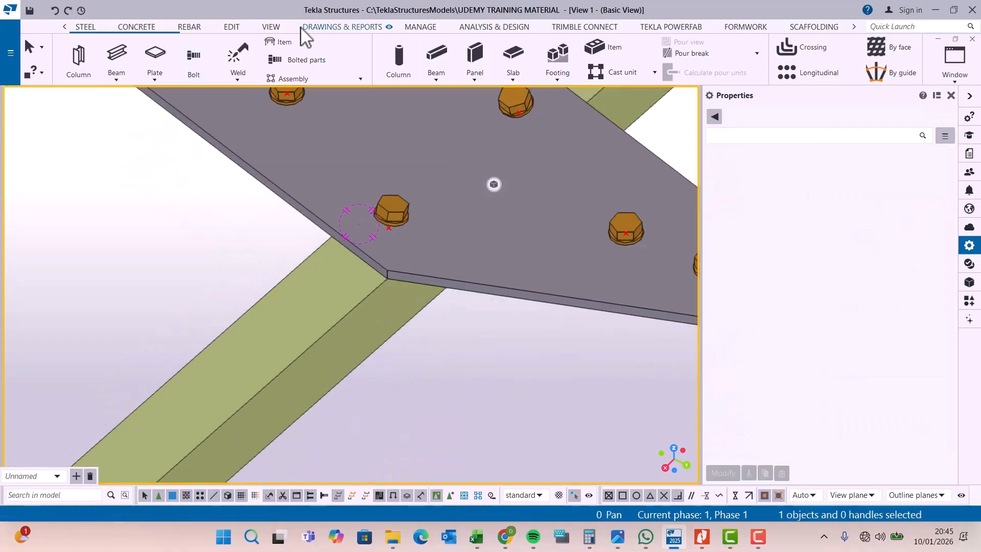
pyautogui.click(276, 30)
pyautogui.click(532, 63)
pyautogui.click(542, 91)
pyautogui.click(415, 220)
pyautogui.moveTo(414, 220); pyautogui.dragTo(617, 78)
pyautogui.moveTo(599, 141); pyautogui.dragTo(554, 108)
pyautogui.rightClick(554, 107)
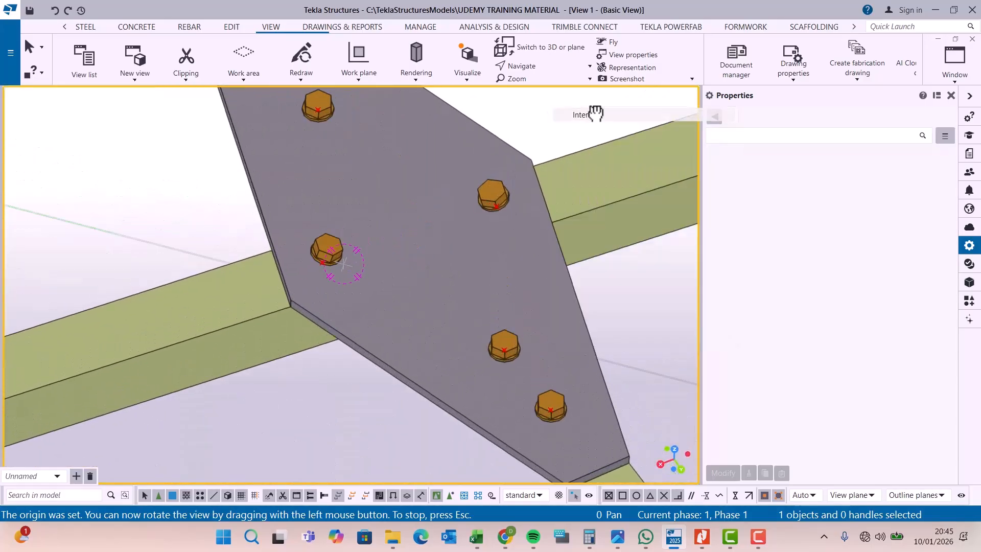
pyautogui.click(585, 114)
# Delete the two single bolts at the opposite marked points, keeping the paired bolts on the other brace
pyautogui.scroll(4, 501, 194)
pyautogui.click(492, 205)
pyautogui.press('Delete')
pyautogui.click(200, 292)
pyautogui.press('Delete')
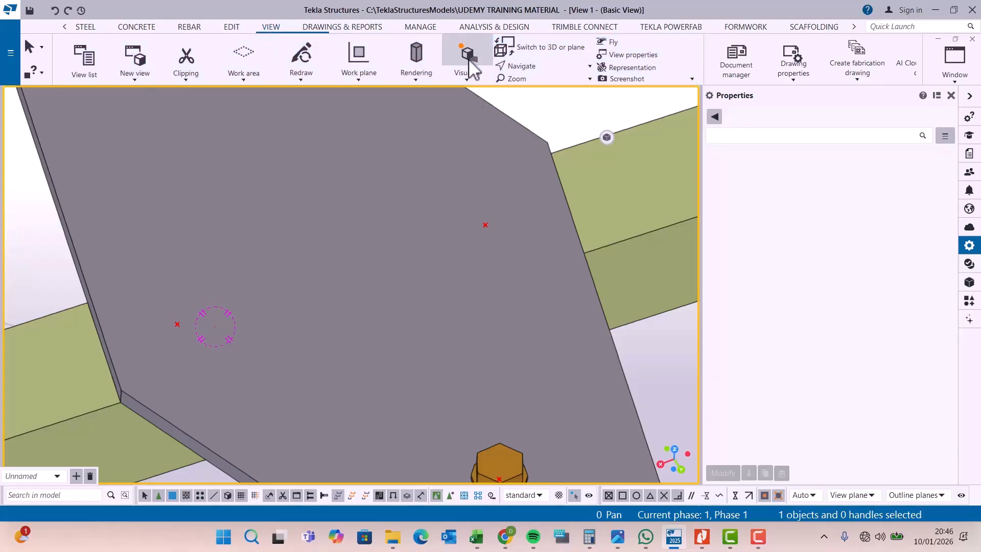
# Set a new work plane at the gusset plate with the Work plane tool
pyautogui.scroll(-5, 396, 228)
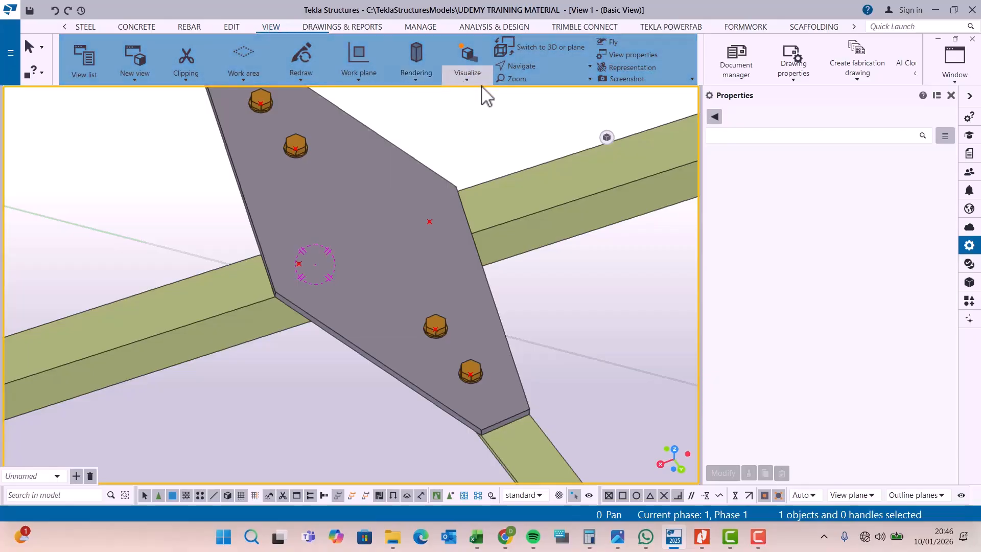
pyautogui.click(360, 85)
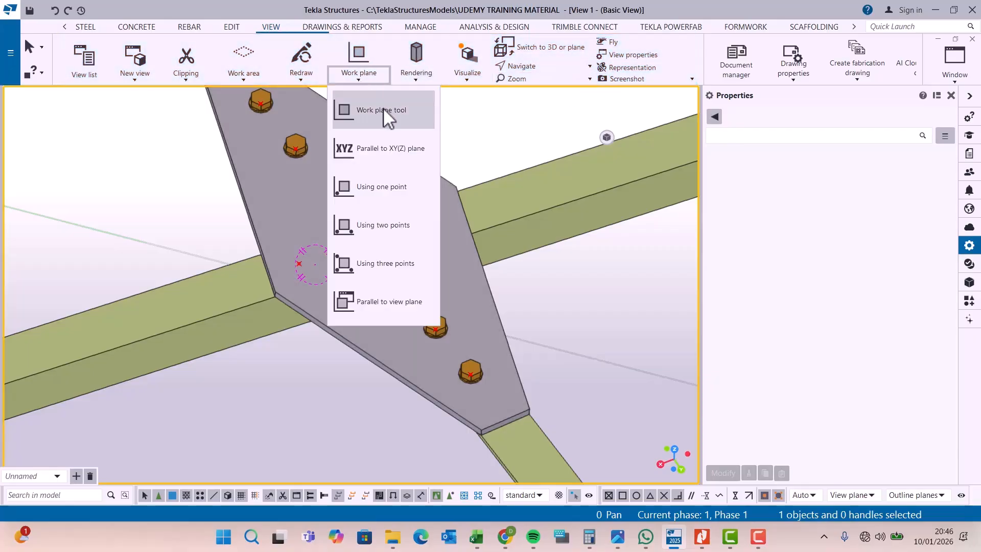
pyautogui.click(382, 107)
pyautogui.rightClick(481, 121)
pyautogui.click(532, 128)
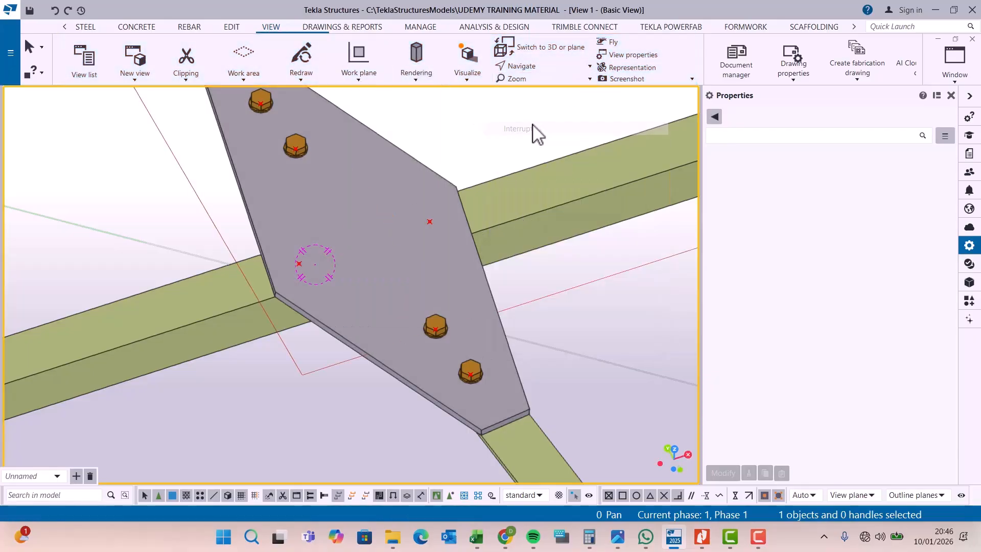
pyautogui.click(97, 30)
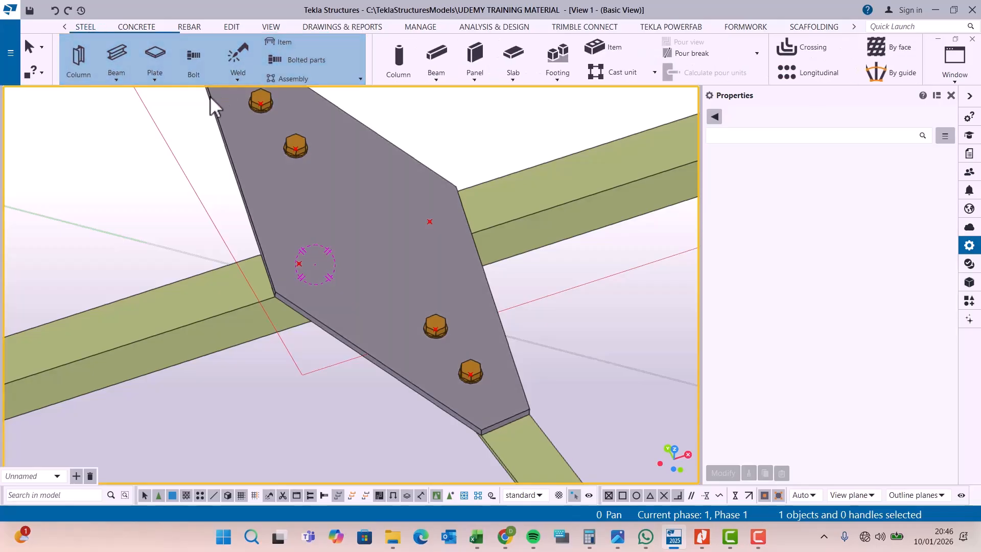
pyautogui.click(161, 69)
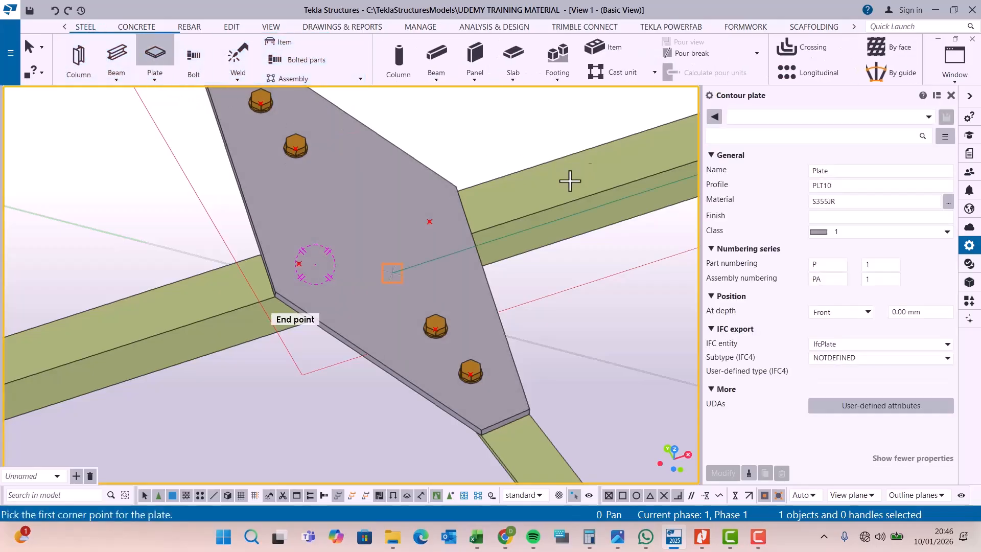
pyautogui.scroll(6, 434, 220)
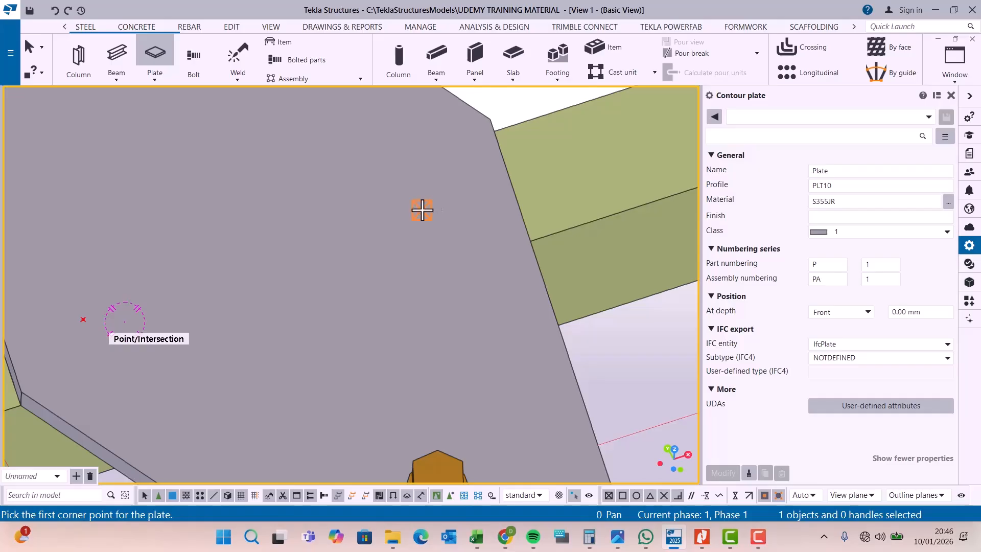
pyautogui.scroll(2, 533, 193)
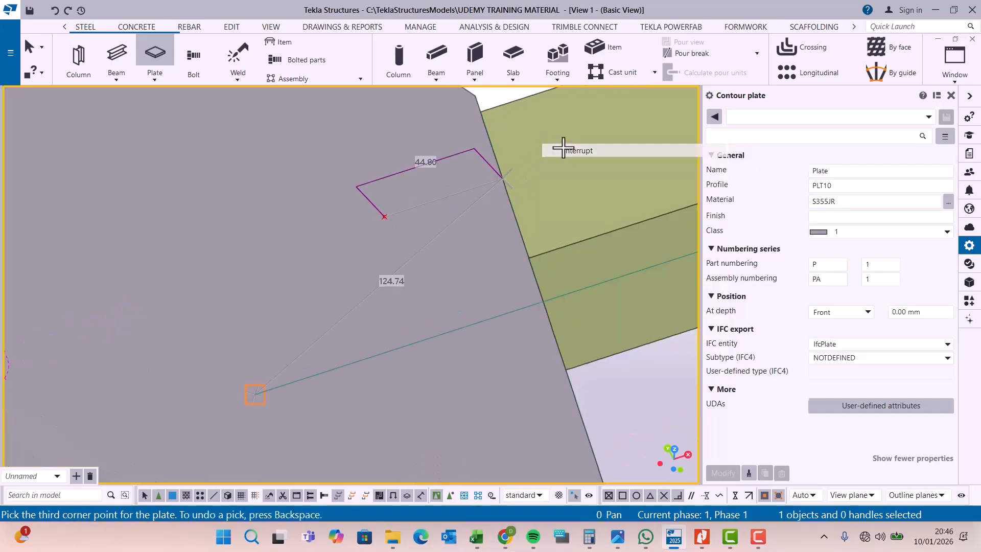
pyautogui.press('Escape')
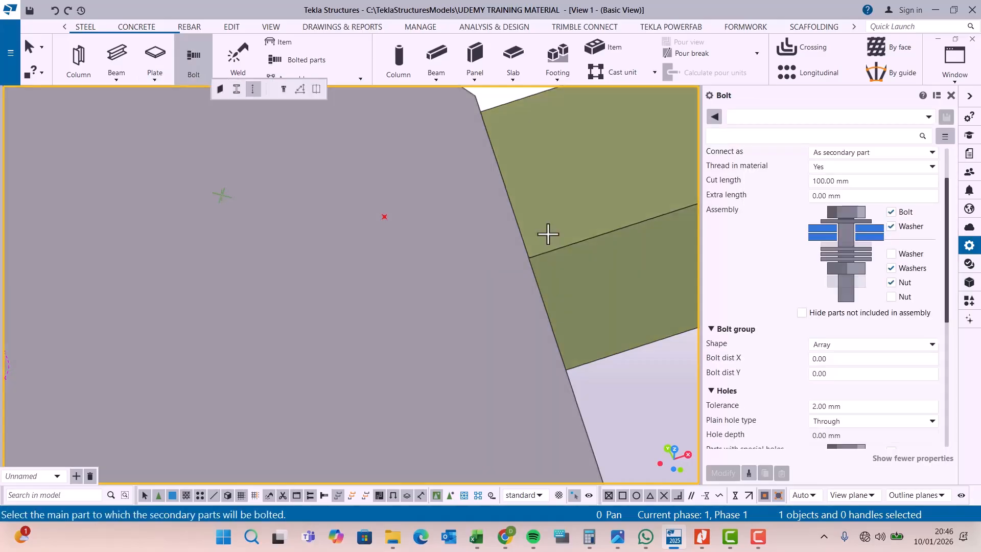
# Bolt the gusset plate to the brace with one bolt at the marked point, directing the group outward to the plate edge
pyautogui.click(548, 233)
pyautogui.click(426, 270)
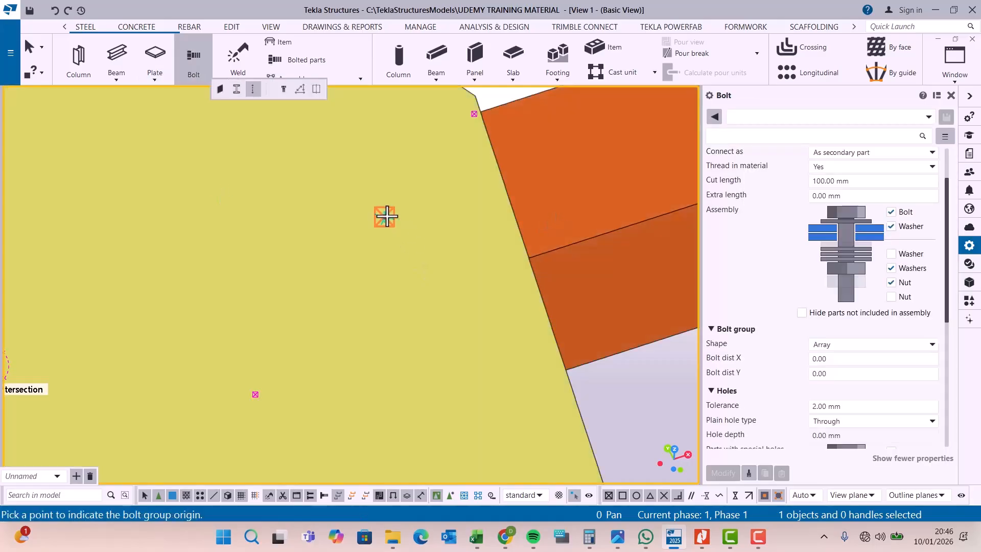
pyautogui.click(385, 216)
pyautogui.click(500, 178)
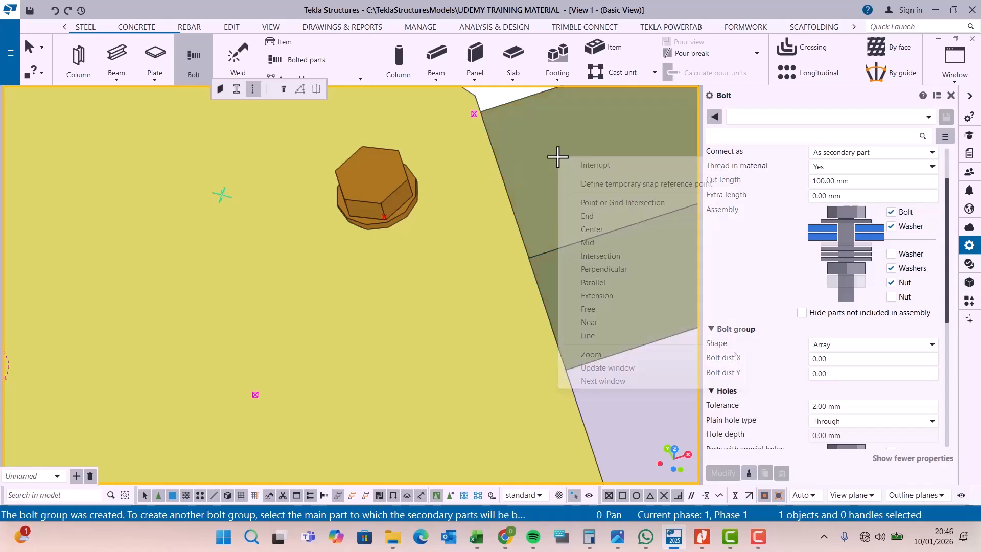
pyautogui.press('Escape')
# Delete the single bolt just placed at the marked point on the gusset plate
pyautogui.click(271, 27)
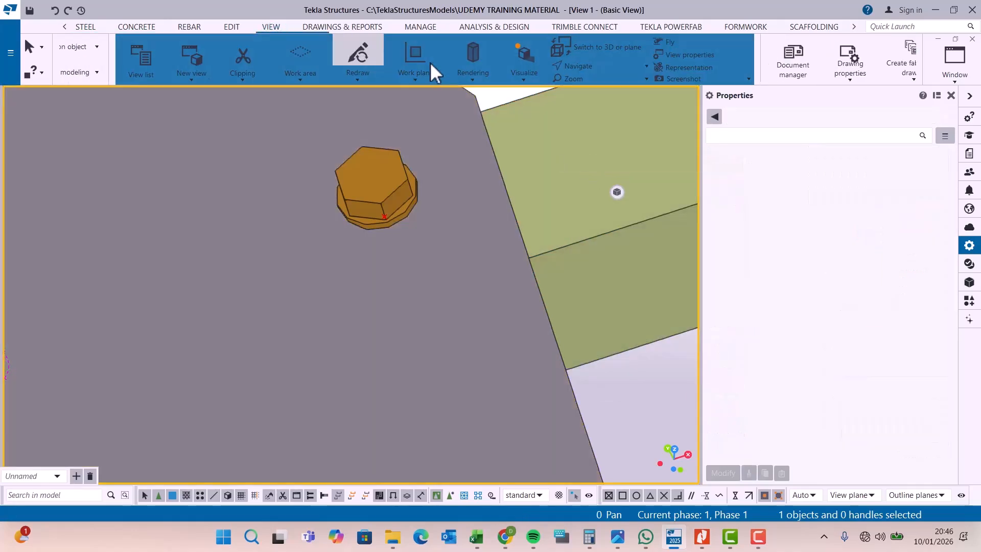
pyautogui.click(526, 66)
pyautogui.click(438, 231)
pyautogui.moveTo(423, 204); pyautogui.dragTo(467, 199)
pyautogui.moveTo(403, 207); pyautogui.dragTo(276, 229)
pyautogui.rightClick(461, 142)
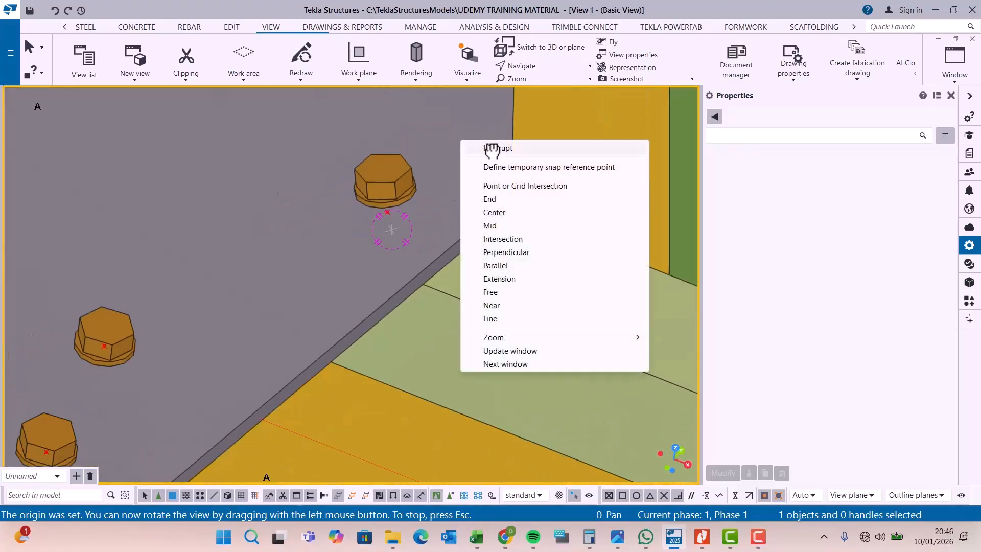
pyautogui.click(485, 148)
pyautogui.click(398, 179)
pyautogui.press('Delete')
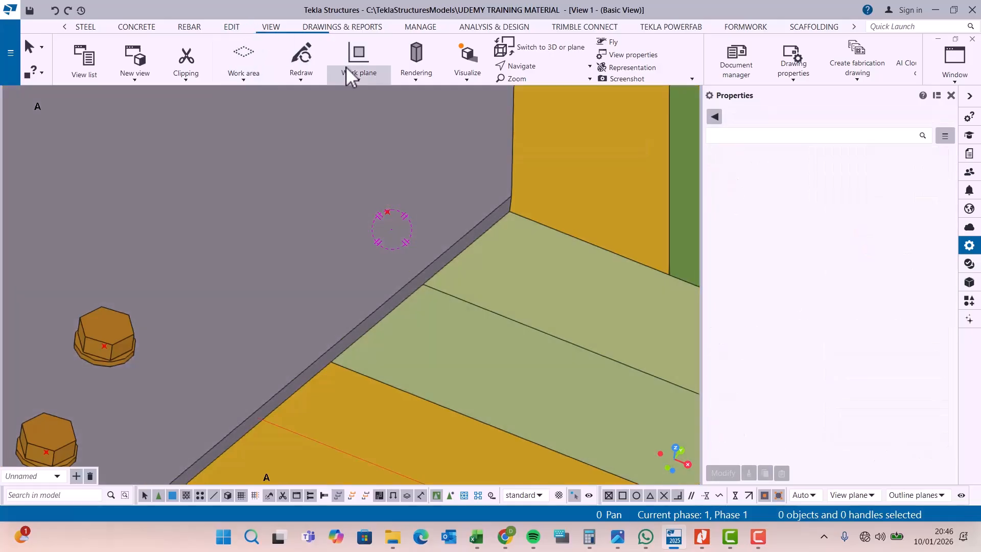
# Redefine the work plane at the gusset plate beside the emptied single-bolt point
pyautogui.click(347, 69)
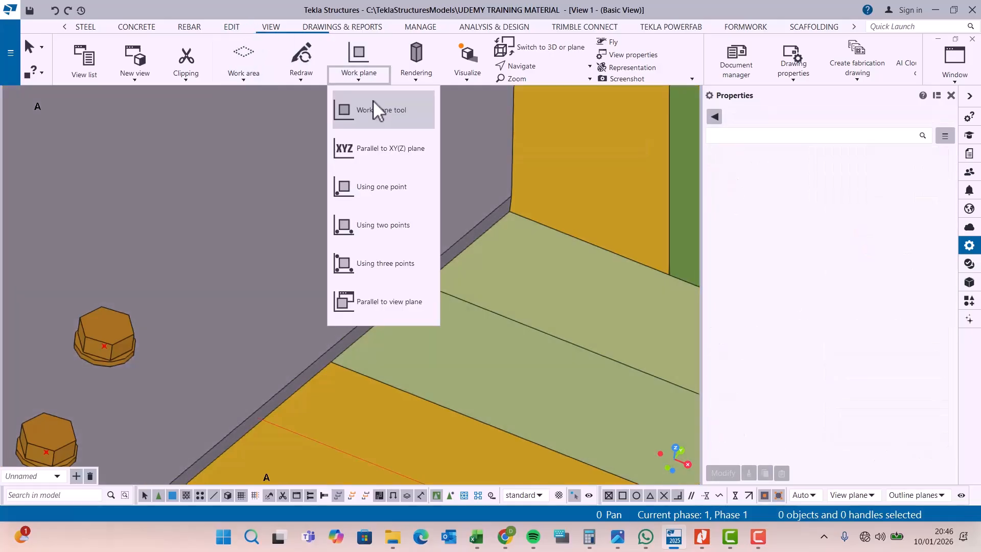
pyautogui.click(409, 180)
pyautogui.click(412, 193)
pyautogui.scroll(-6, 409, 207)
pyautogui.rightClick(553, 180)
pyautogui.click(575, 187)
pyautogui.scroll(2, 418, 207)
pyautogui.scroll(2, 417, 215)
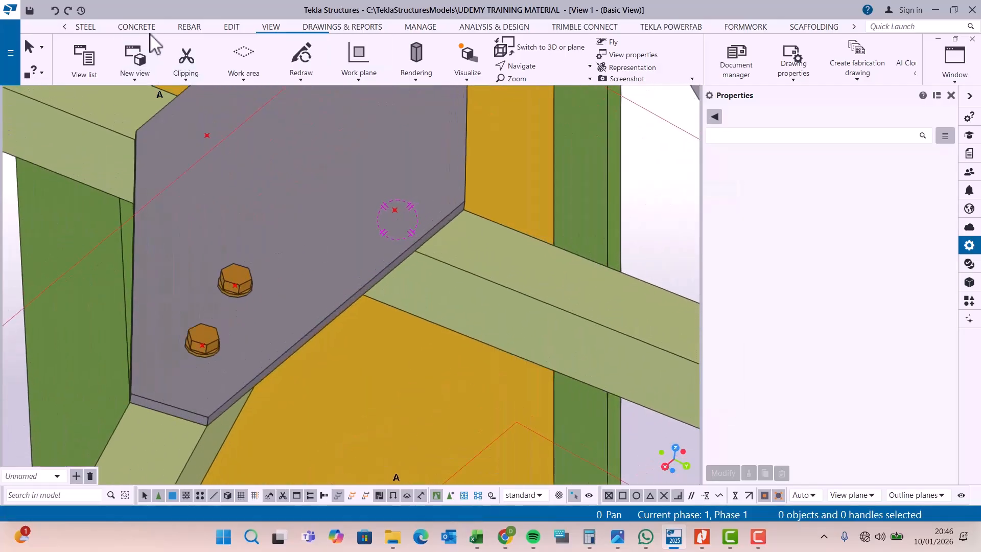
# Bolt the gusset plate to the diagonal brace with a single bolt at the emptied marked point
pyautogui.click(104, 32)
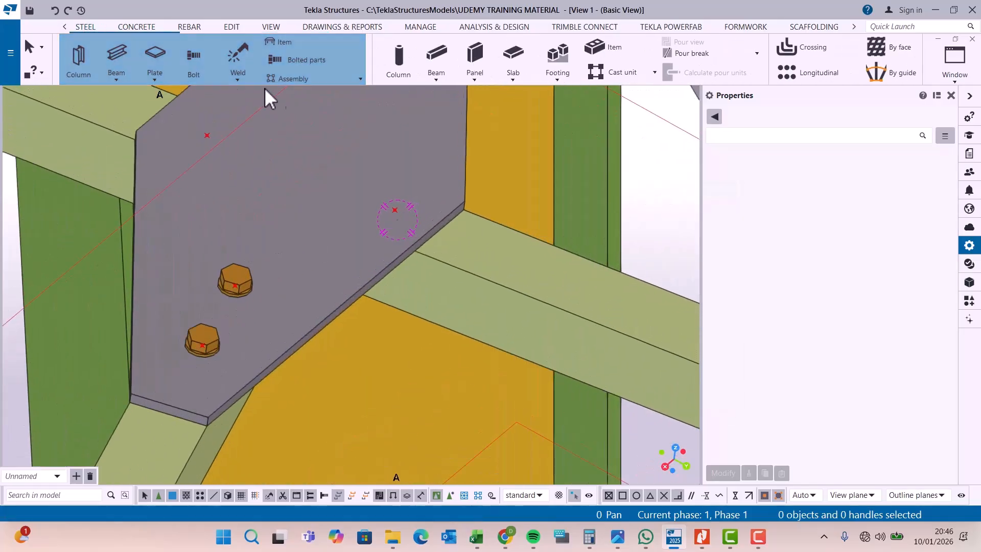
pyautogui.click(155, 59)
pyautogui.scroll(3, 438, 225)
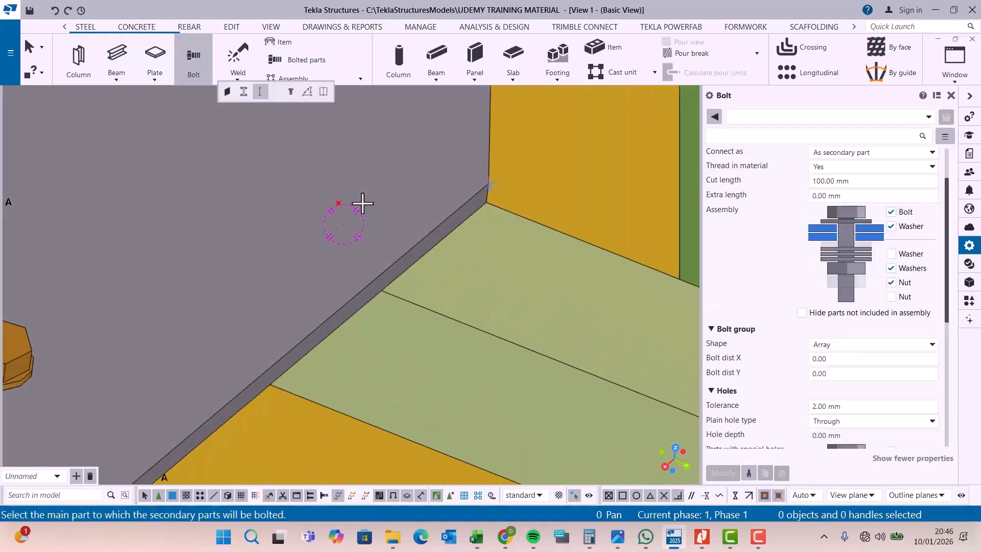
pyautogui.click(464, 273)
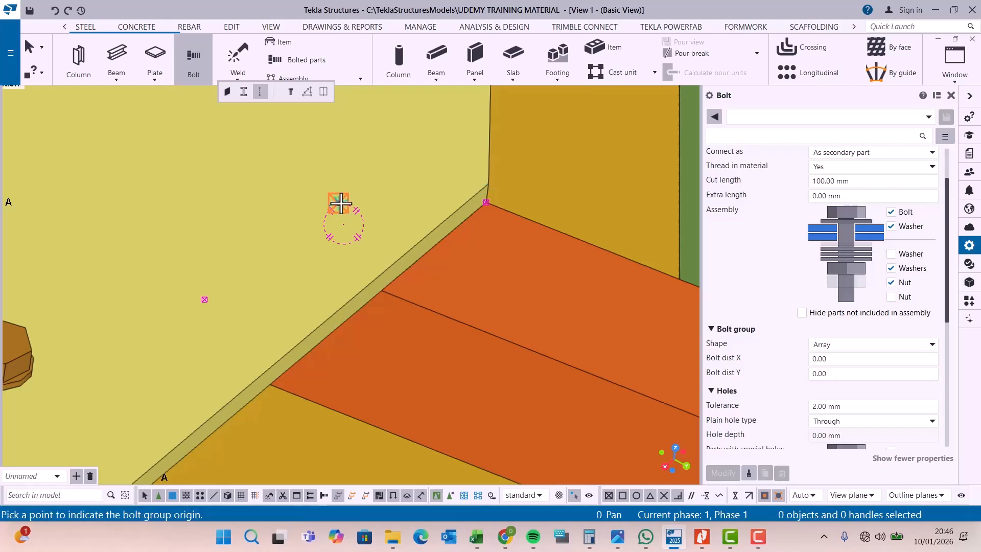
pyautogui.click(427, 231)
pyautogui.rightClick(417, 158)
pyautogui.click(452, 167)
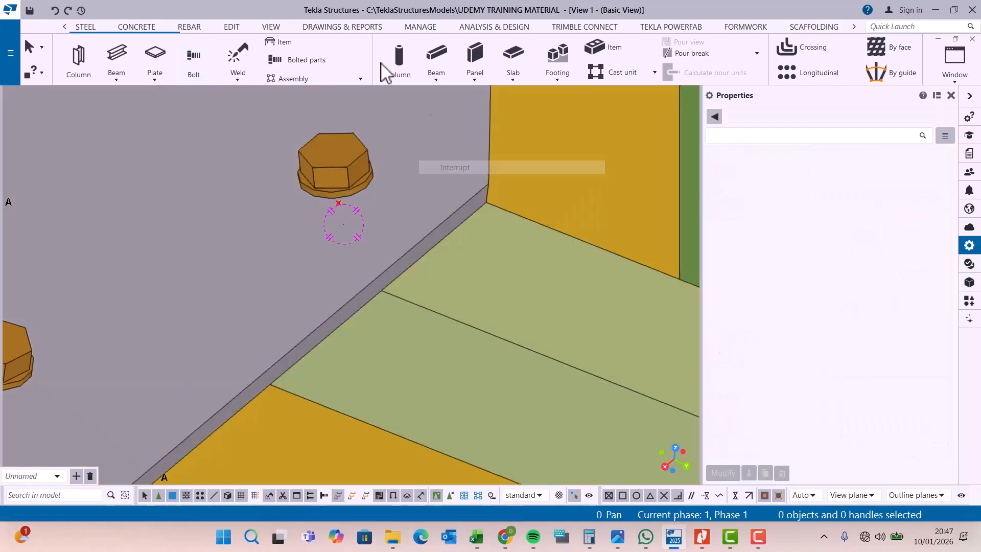
# Inspect the new single bolt against its marked point on the gusset plate and delete it
pyautogui.click(281, 30)
pyautogui.click(534, 67)
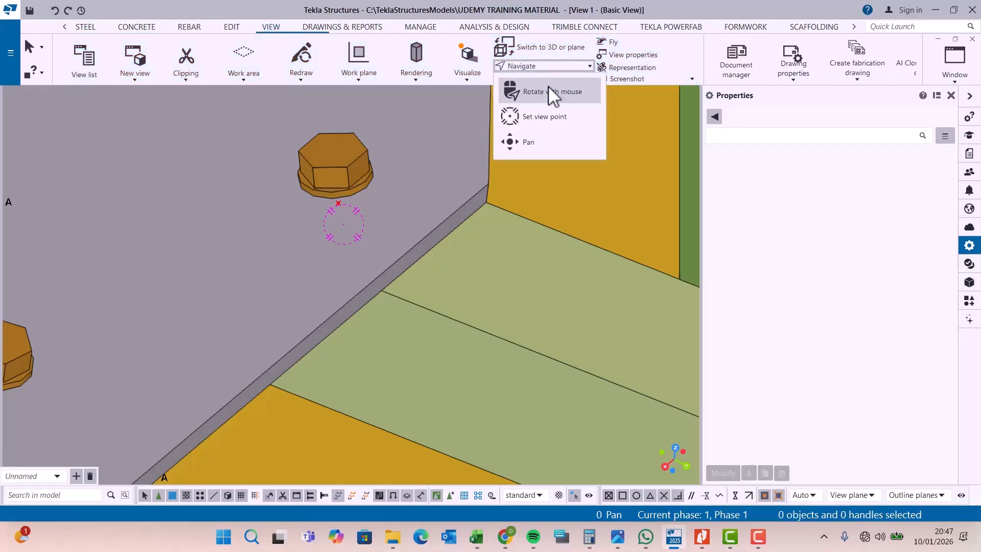
pyautogui.click(549, 91)
pyautogui.scroll(-2, 407, 233)
pyautogui.click(403, 219)
pyautogui.moveTo(414, 221); pyautogui.dragTo(586, 263)
pyautogui.scroll(4, 418, 254)
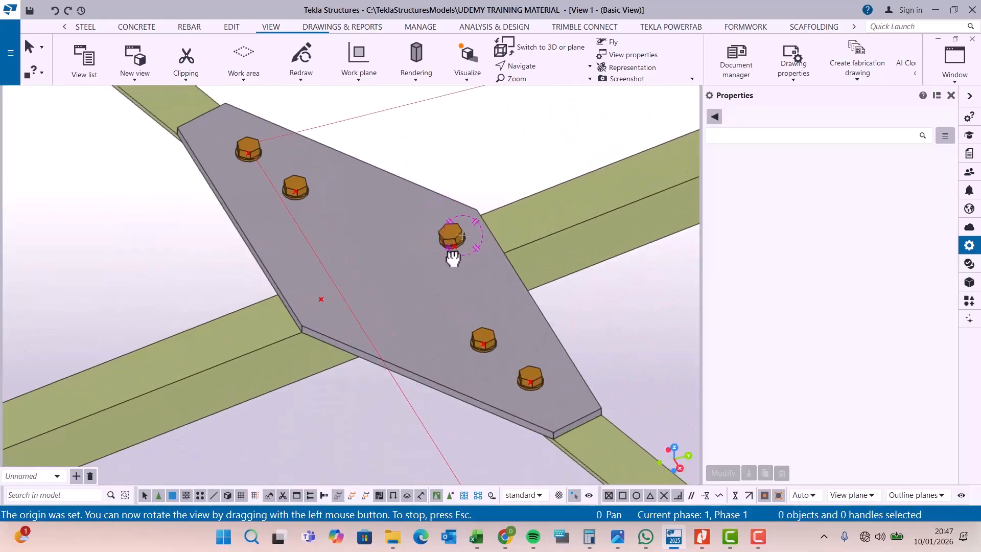
pyautogui.rightClick(483, 134)
pyautogui.click(510, 135)
pyautogui.scroll(4, 457, 238)
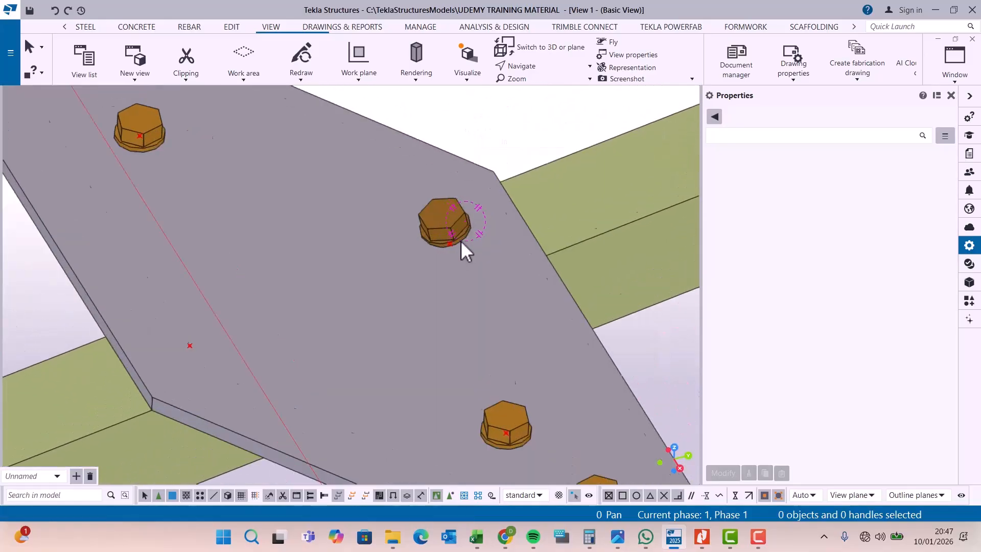
pyautogui.click(450, 216)
pyautogui.press('Delete')
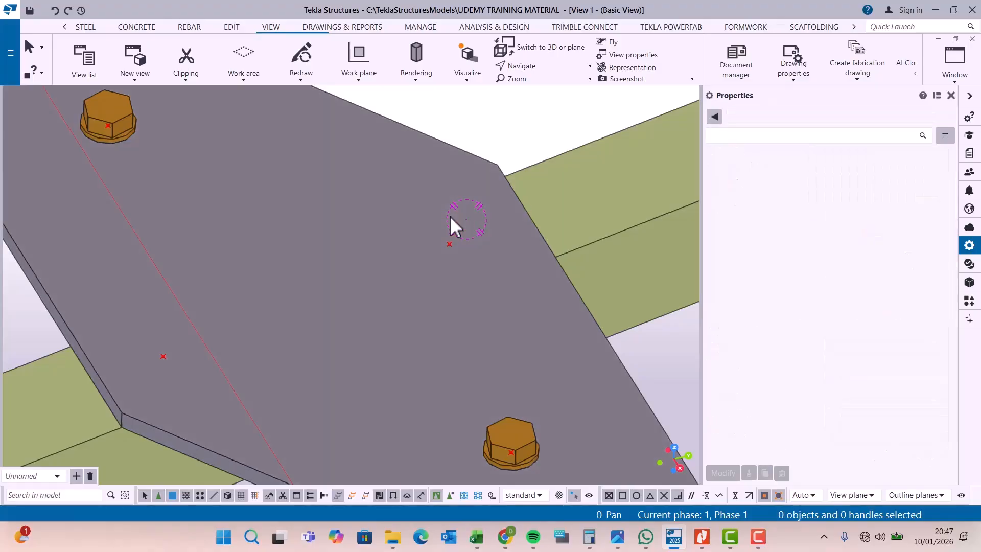
# Bolt the gusset plate to the near brace at its unbolted marked point, directing the group toward the opposite marked point
pyautogui.click(86, 27)
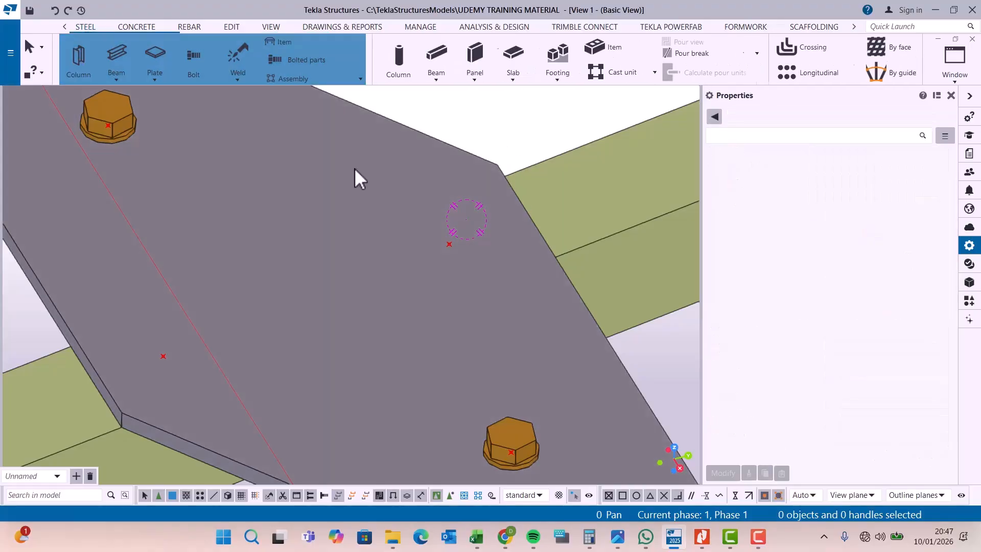
pyautogui.click(193, 57)
pyautogui.scroll(-3, 391, 267)
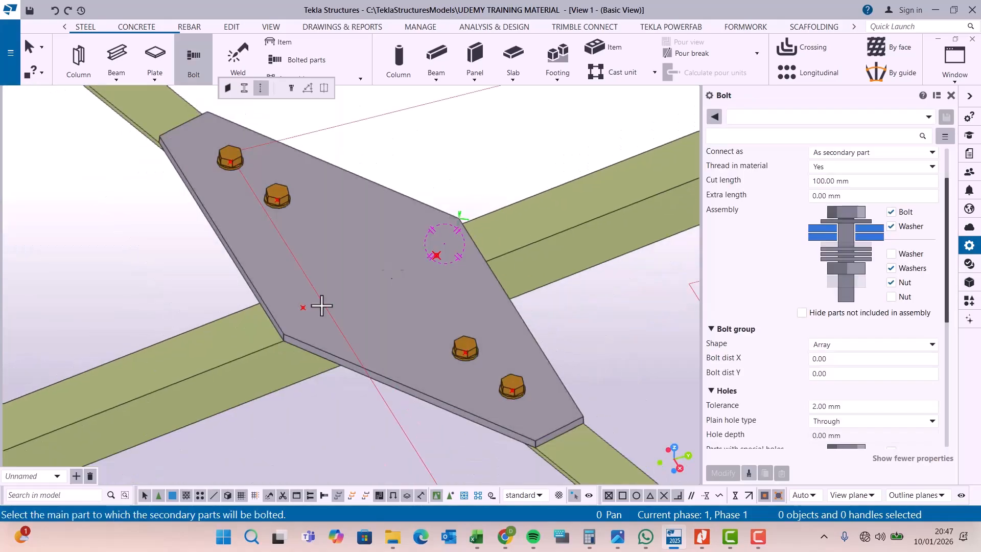
pyautogui.click(213, 341)
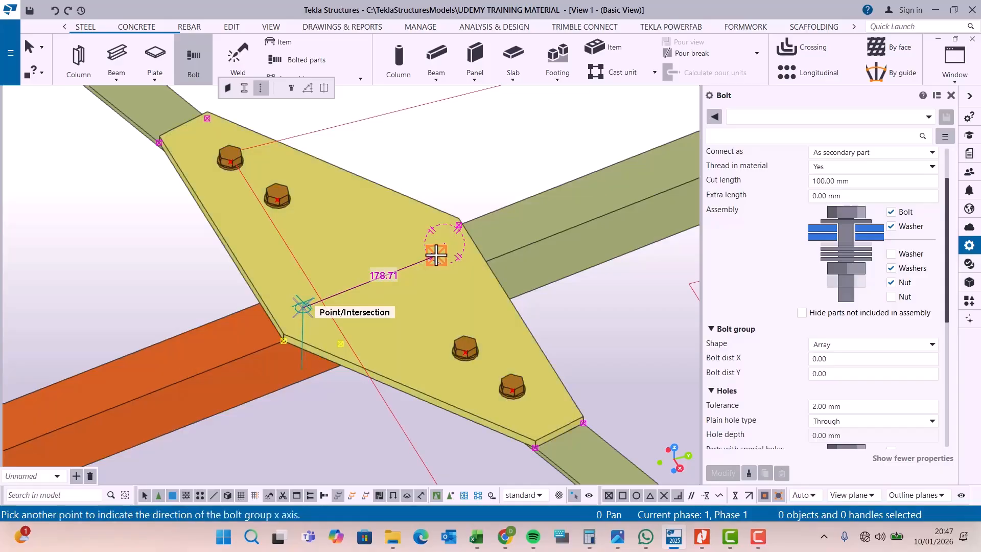
pyautogui.click(435, 250)
pyautogui.rightClick(459, 170)
pyautogui.click(488, 178)
# Bolt the gusset plate to the opposite brace at the remaining marked point, directing the group toward the single bolt just placed
pyautogui.click(269, 28)
pyautogui.click(541, 67)
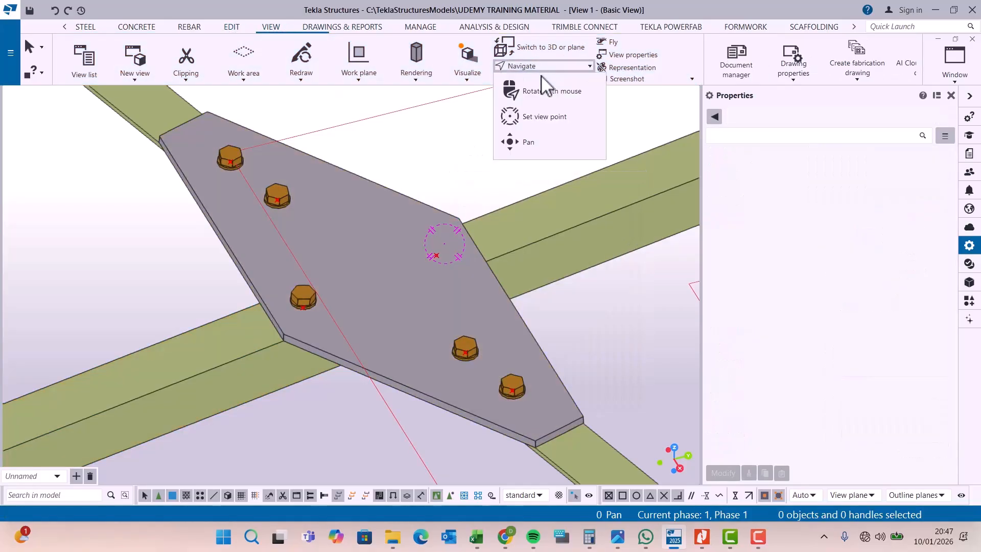
pyautogui.click(313, 281)
pyautogui.moveTo(339, 302); pyautogui.dragTo(319, 333)
pyautogui.rightClick(448, 178)
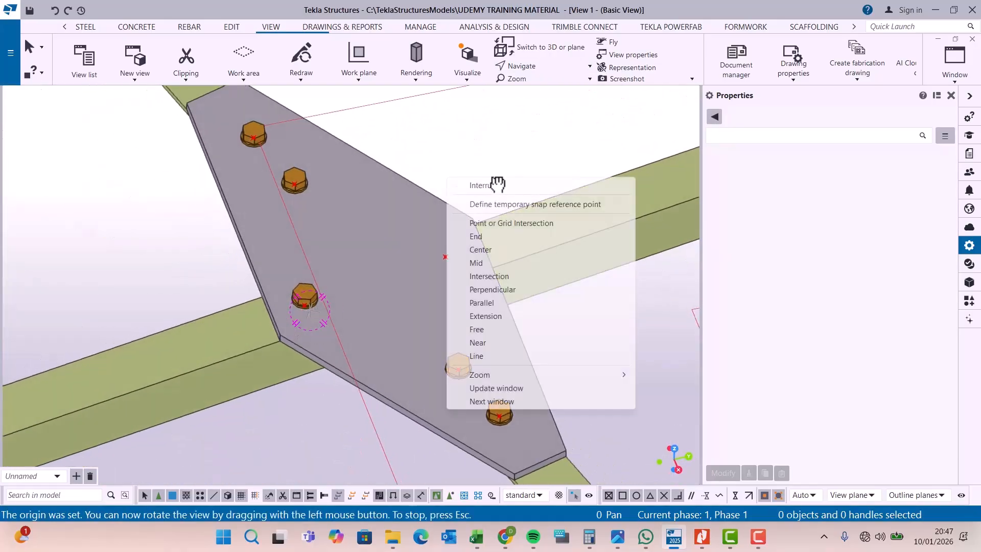
pyautogui.click(482, 185)
pyautogui.click(88, 28)
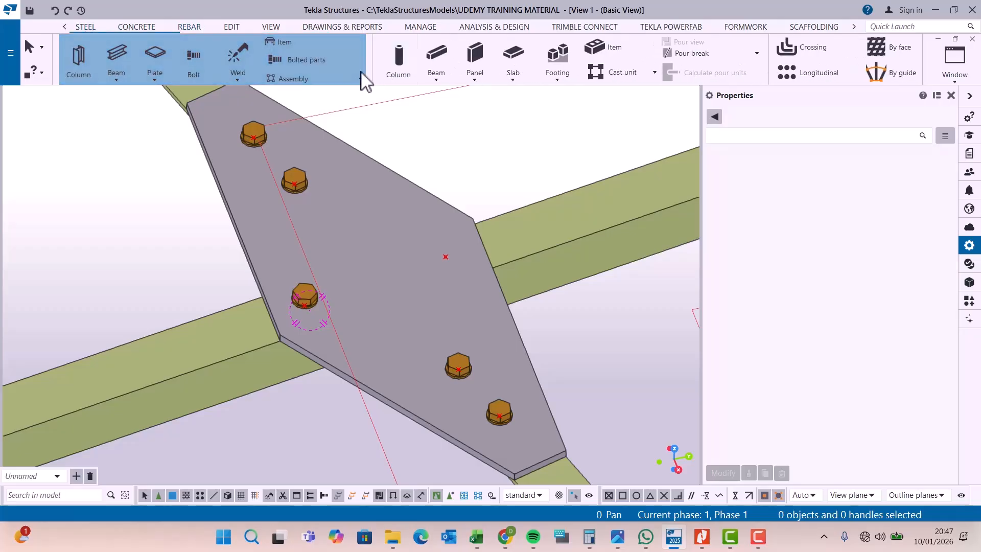
pyautogui.click(194, 57)
pyautogui.scroll(3, 503, 232)
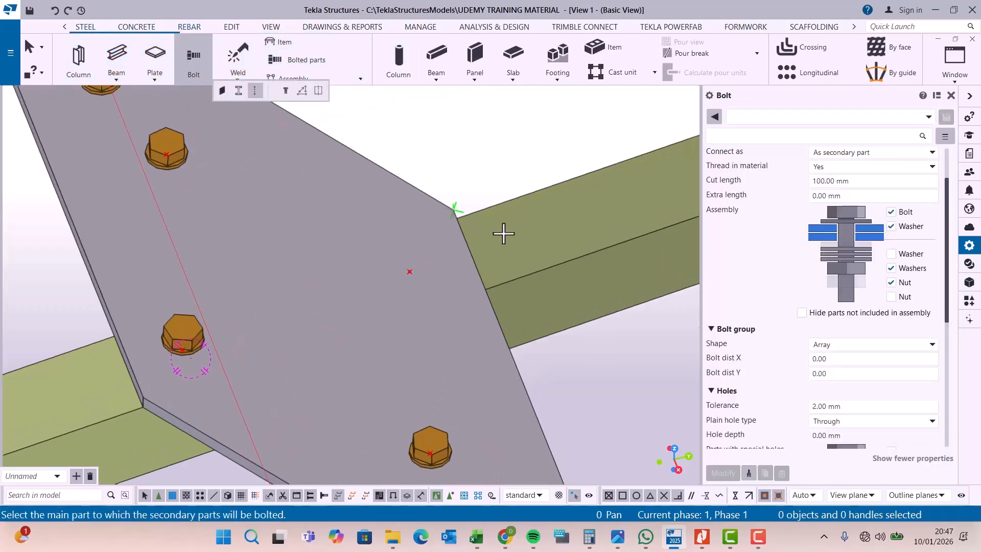
pyautogui.click(540, 225)
pyautogui.scroll(3, 499, 263)
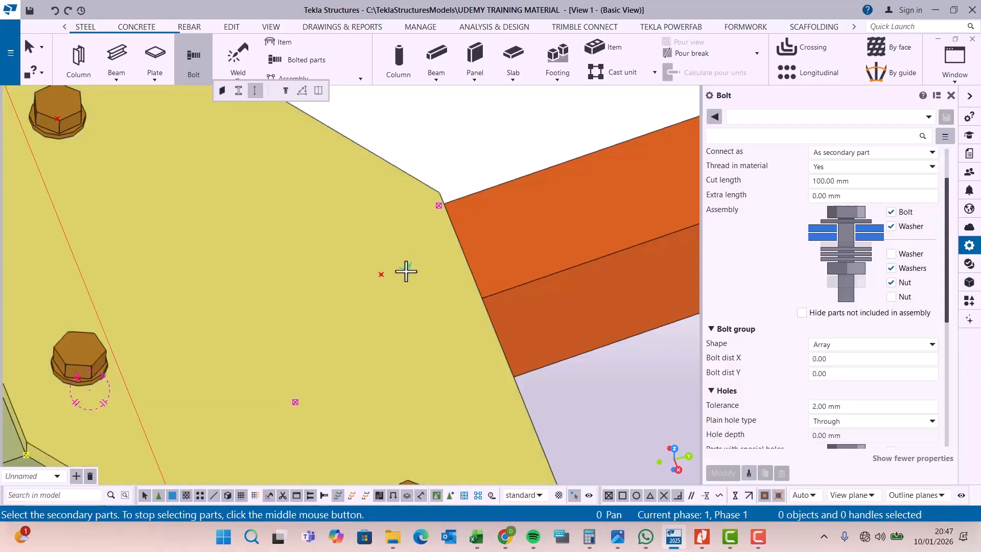
pyautogui.scroll(-1, 384, 277)
pyautogui.scroll(2, 141, 358)
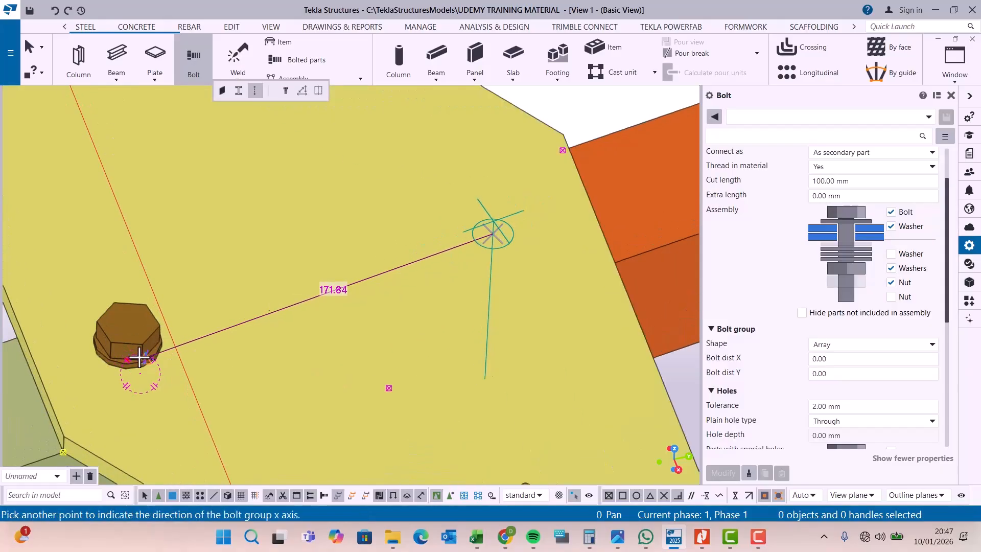
pyautogui.rightClick(312, 164)
pyautogui.click(383, 174)
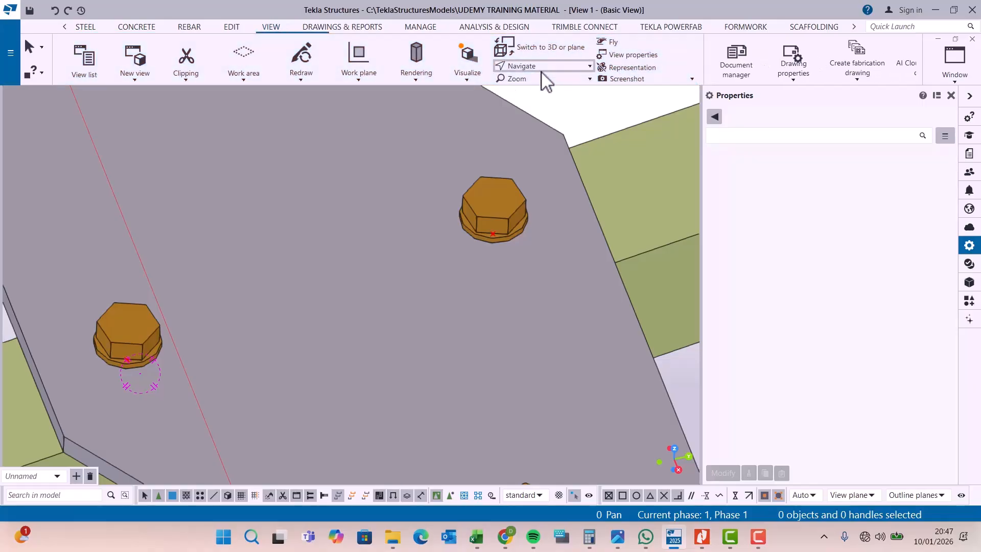
# Bolt the other unbolted gusset plate to its diagonal brace with one bolt at the outermost marked point near the plate end
pyautogui.click(509, 222)
pyautogui.moveTo(540, 242); pyautogui.dragTo(405, 257)
pyautogui.scroll(-7, 503, 308)
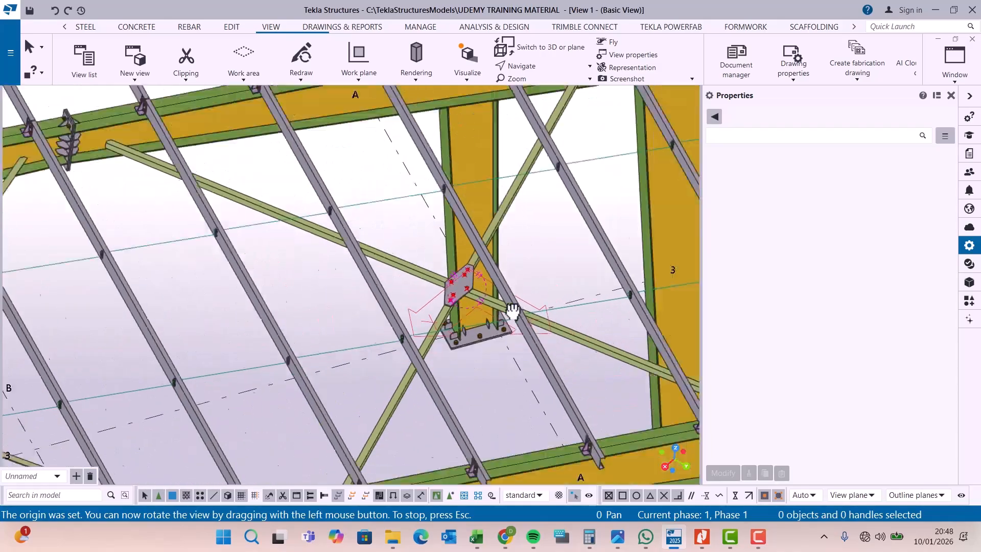
pyautogui.moveTo(426, 291); pyautogui.dragTo(349, 280)
pyautogui.scroll(8, 106, 234)
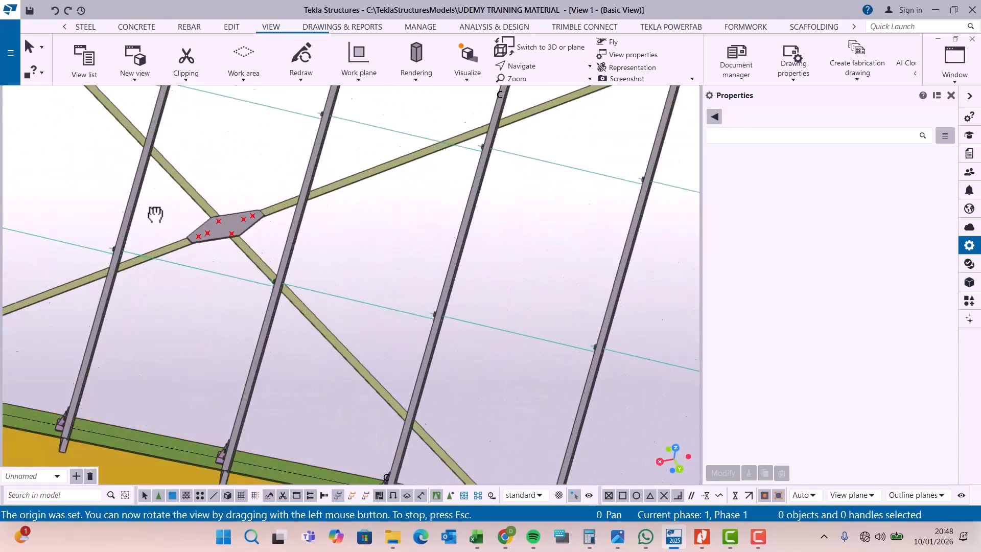
pyautogui.rightClick(286, 134)
pyautogui.click(308, 147)
pyautogui.scroll(6, 306, 215)
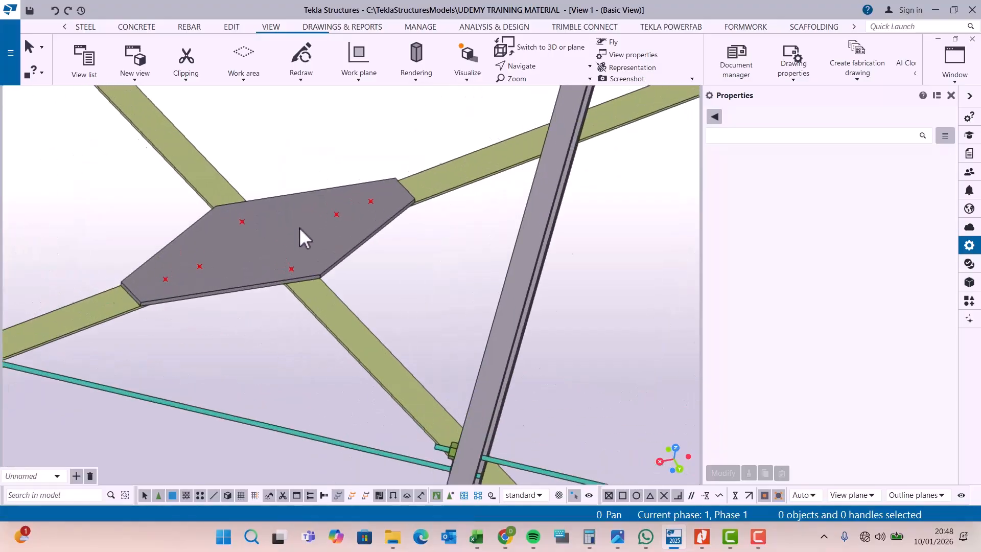
pyautogui.click(86, 27)
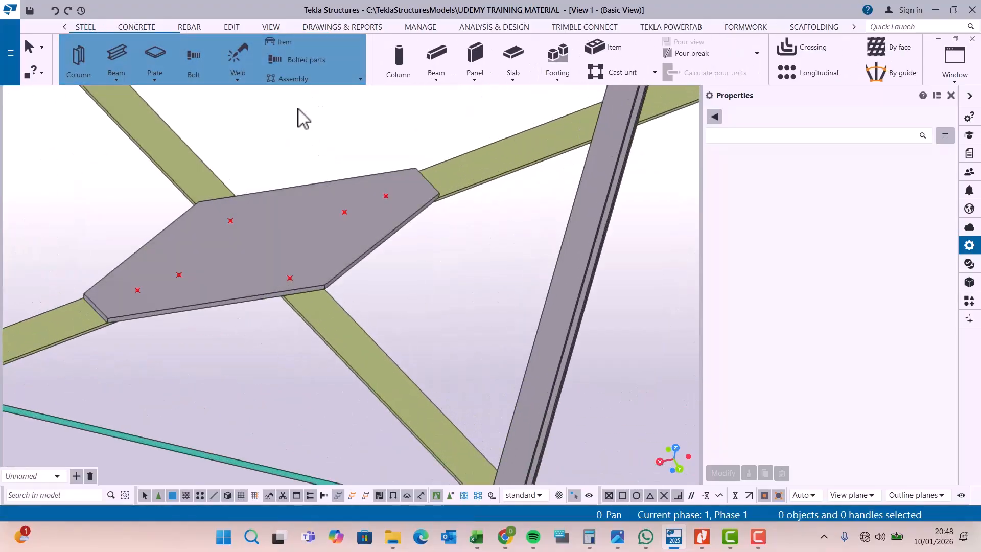
pyautogui.click(194, 59)
pyautogui.scroll(4, 429, 189)
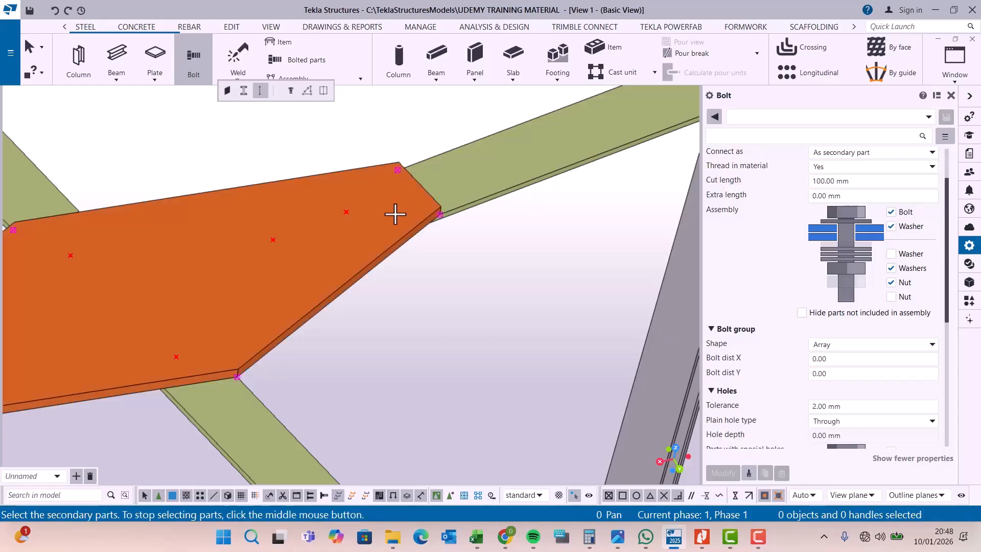
pyautogui.click(403, 210)
pyautogui.middleClick(375, 210)
pyautogui.scroll(2, 374, 210)
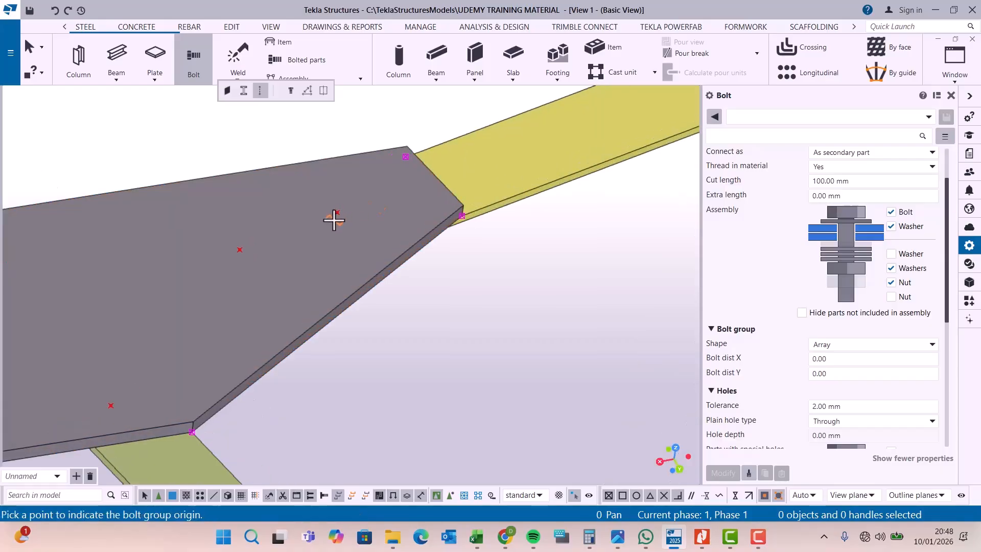
pyautogui.rightClick(291, 162)
pyautogui.click(317, 148)
# Measure from the new bolt to the adjacent marked point and set the bolt group's X distance to 86.75 mm
pyautogui.click(236, 29)
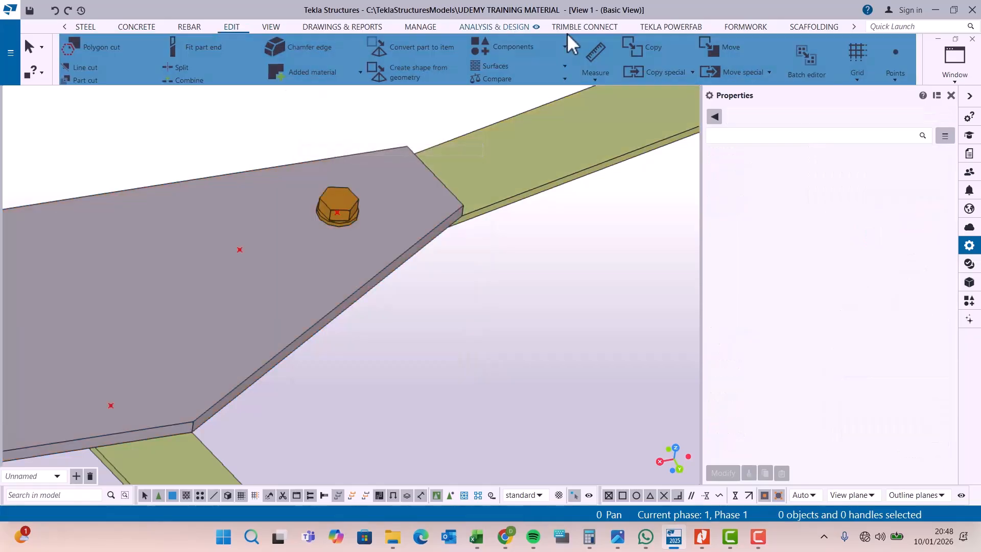
pyautogui.click(602, 73)
pyautogui.click(602, 99)
pyautogui.scroll(2, 333, 211)
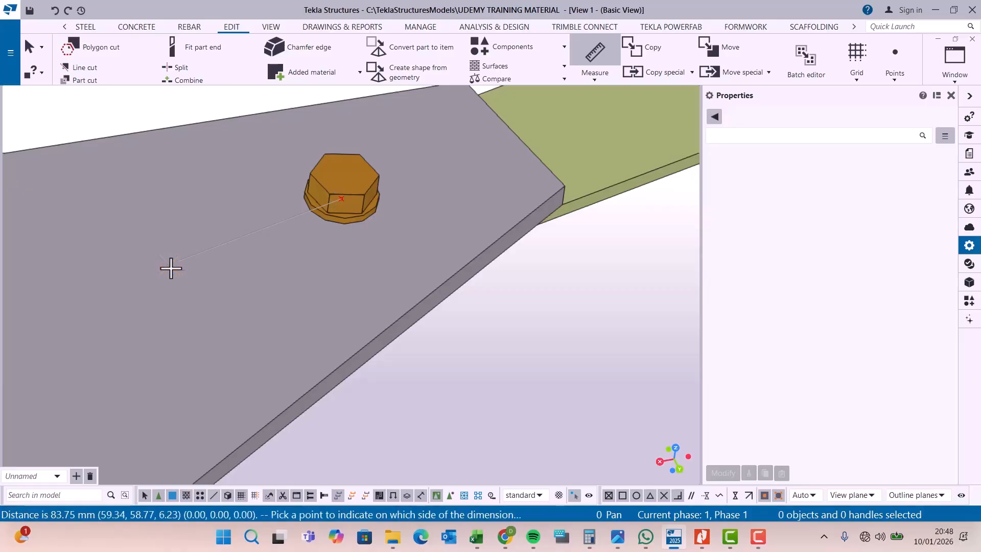
pyautogui.rightClick(146, 114)
pyautogui.click(183, 122)
pyautogui.click(363, 176)
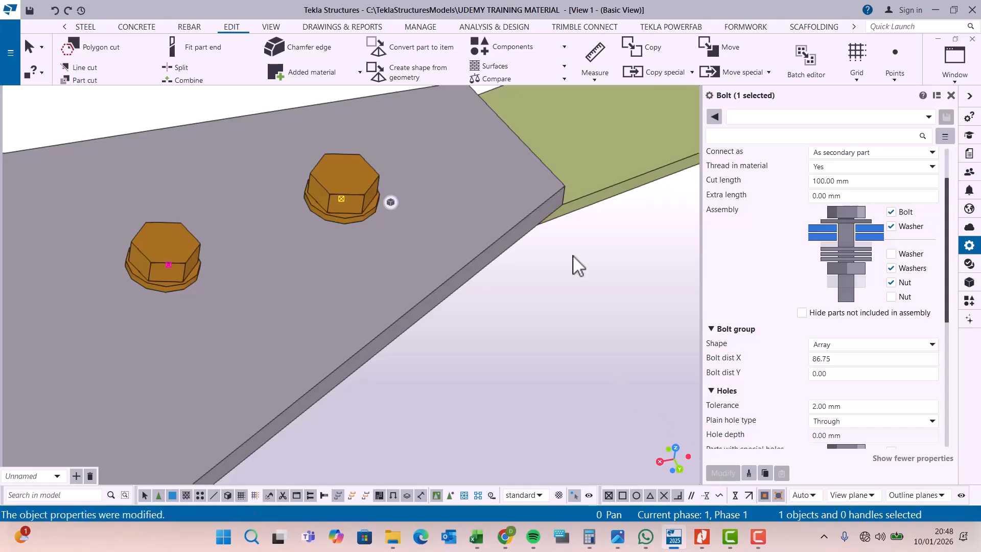
# Copy the two-bolt group from its outer bolt to the inner marked point at the gusset plate's opposite end
pyautogui.scroll(-5, 569, 199)
pyautogui.scroll(5, 200, 314)
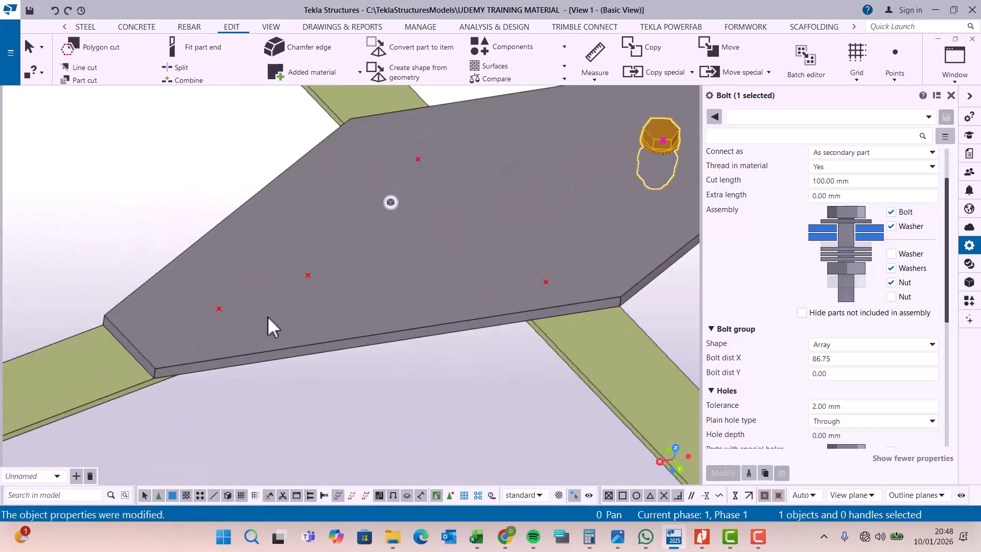
pyautogui.scroll(-3, 197, 322)
pyautogui.scroll(3, 492, 207)
pyautogui.rightClick(325, 117)
pyautogui.click(378, 176)
pyautogui.scroll(2, 464, 158)
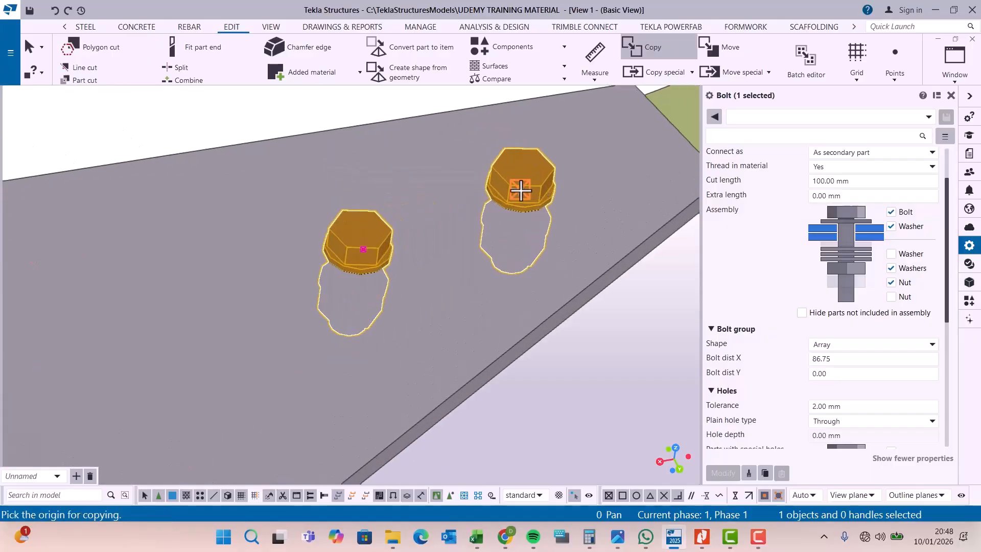
pyautogui.click(532, 172)
pyautogui.scroll(-3, 566, 114)
pyautogui.scroll(2, 245, 281)
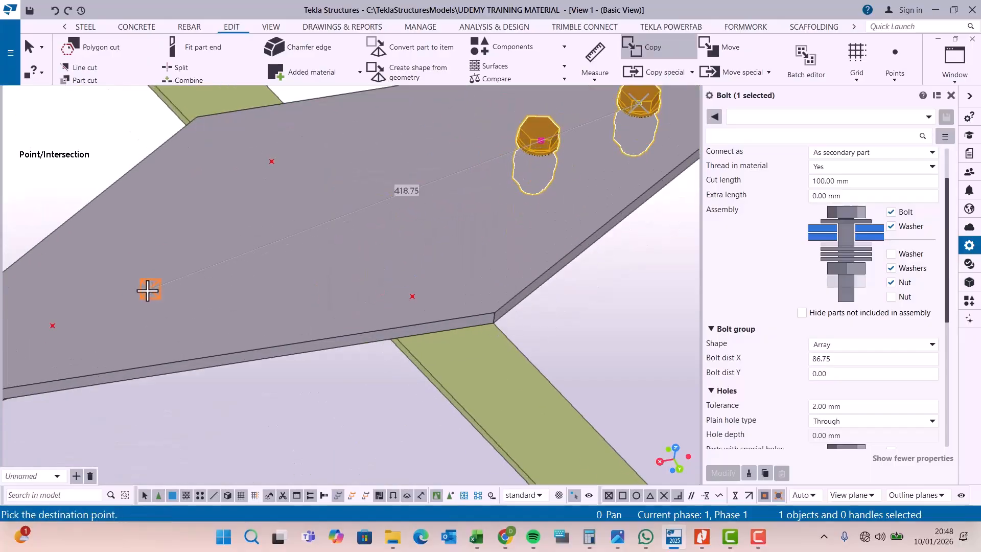
pyautogui.rightClick(311, 205)
pyautogui.click(371, 218)
pyautogui.scroll(-3, 521, 194)
pyautogui.scroll(4, 197, 267)
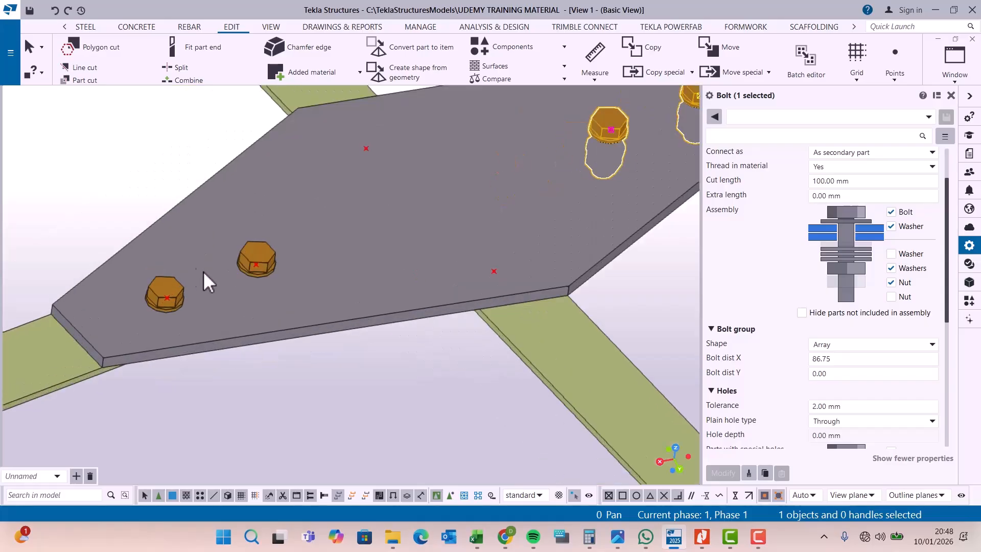
# Redefine the copied bolt group's bolted parts as the gusset plate and the brace at that end
pyautogui.click(275, 253)
pyautogui.rightClick(279, 251)
pyautogui.click(326, 381)
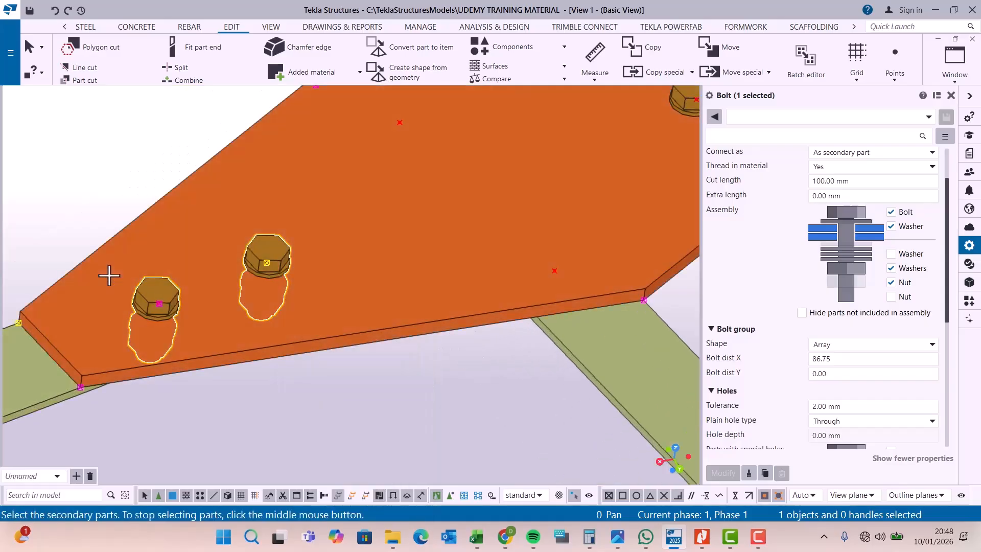
pyautogui.click(40, 372)
pyautogui.middleClick(110, 197)
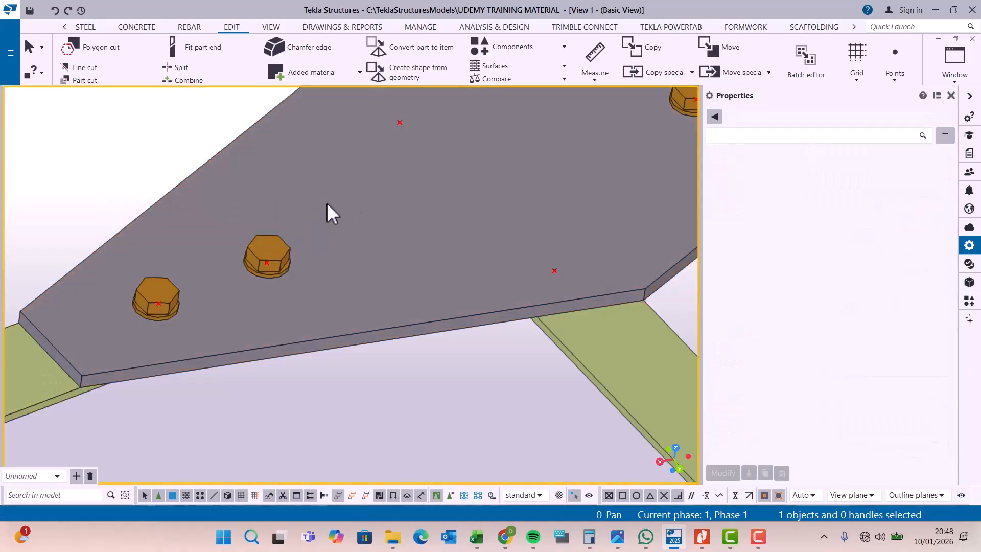
pyautogui.scroll(-5, 286, 226)
pyautogui.scroll(4, 383, 250)
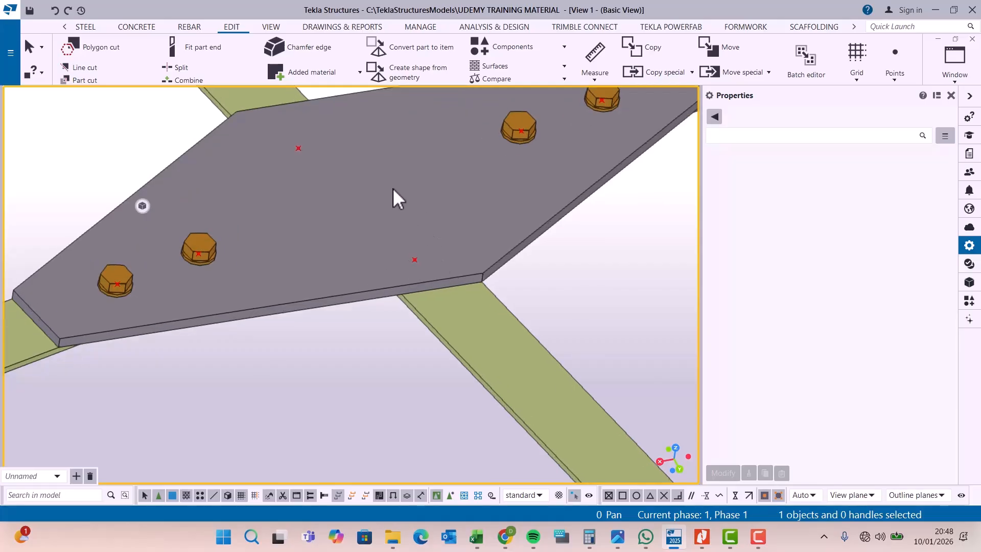
pyautogui.click(414, 260)
pyautogui.click(298, 146)
pyautogui.click(299, 147)
pyautogui.click(644, 280)
# Bolt the gusset plate to the crossing brace, running the bolt group from the marked point nearest that brace towards the opposite marked point
pyautogui.click(83, 28)
pyautogui.click(156, 59)
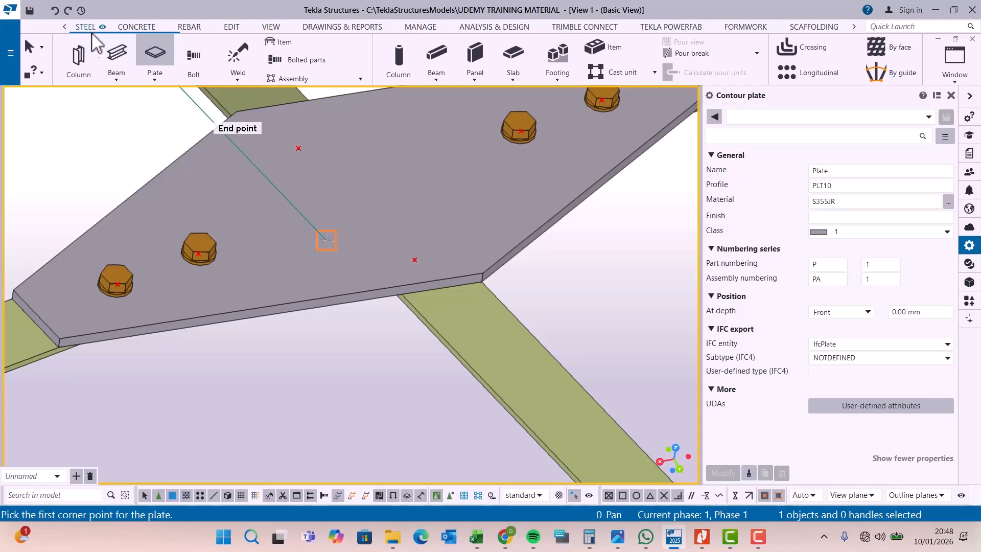
pyautogui.click(196, 58)
pyautogui.scroll(-2, 501, 246)
pyautogui.scroll(2, 444, 237)
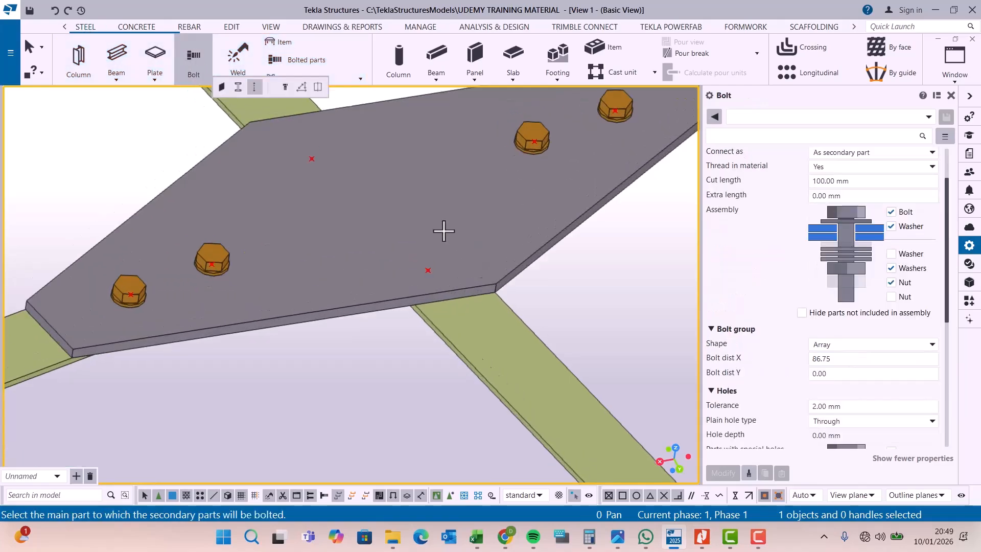
pyautogui.click(278, 109)
pyautogui.scroll(-3, 440, 353)
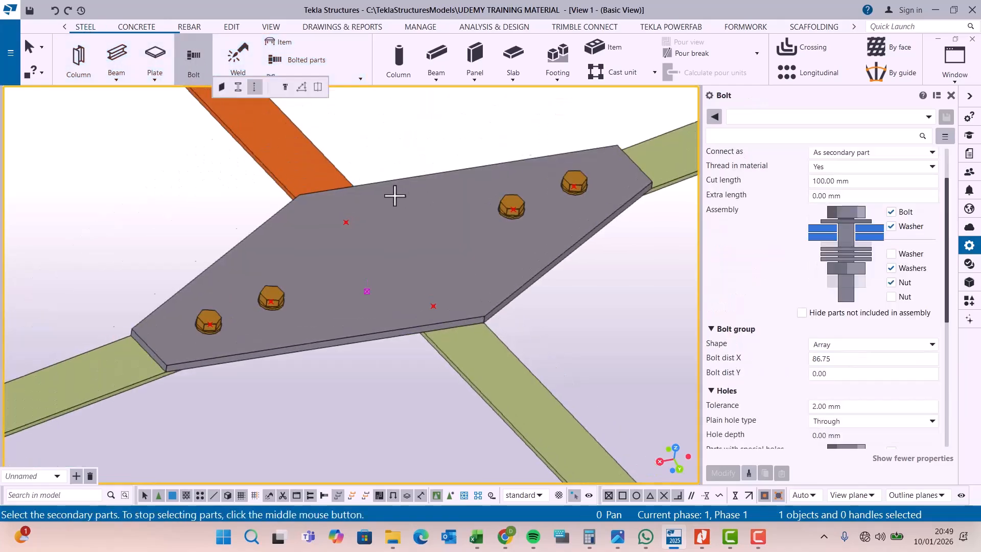
pyautogui.scroll(2, 394, 196)
pyautogui.scroll(2, 405, 183)
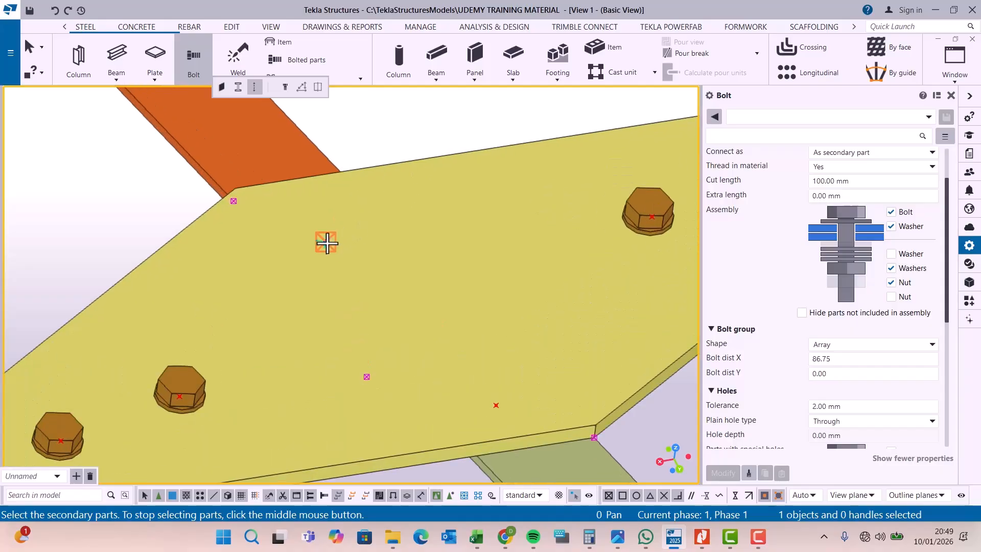
pyautogui.scroll(-2, 326, 242)
pyautogui.click(459, 342)
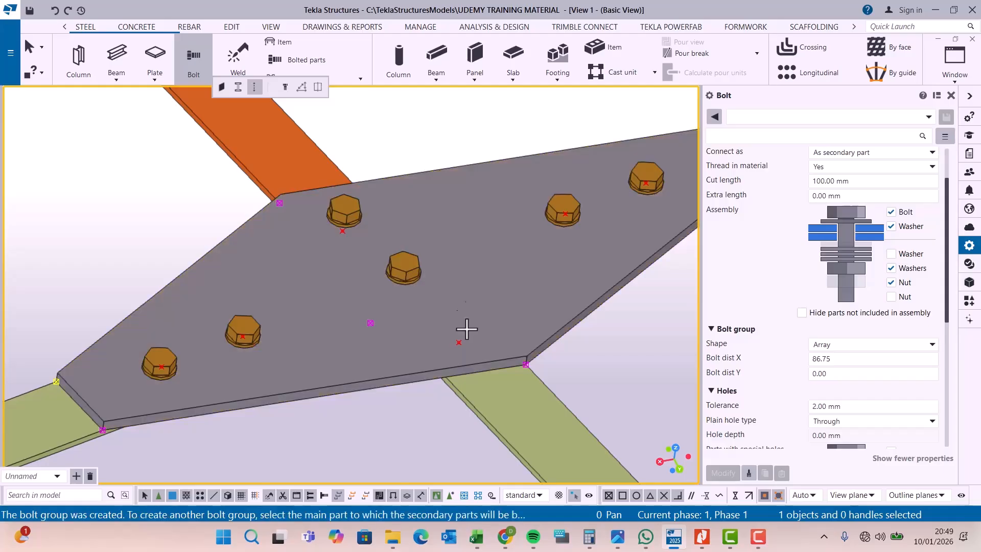
pyautogui.rightClick(428, 143)
pyautogui.click(453, 152)
# Set the crossing brace bolt group's X distance to 0
pyautogui.scroll(2, 399, 284)
pyautogui.click(405, 261)
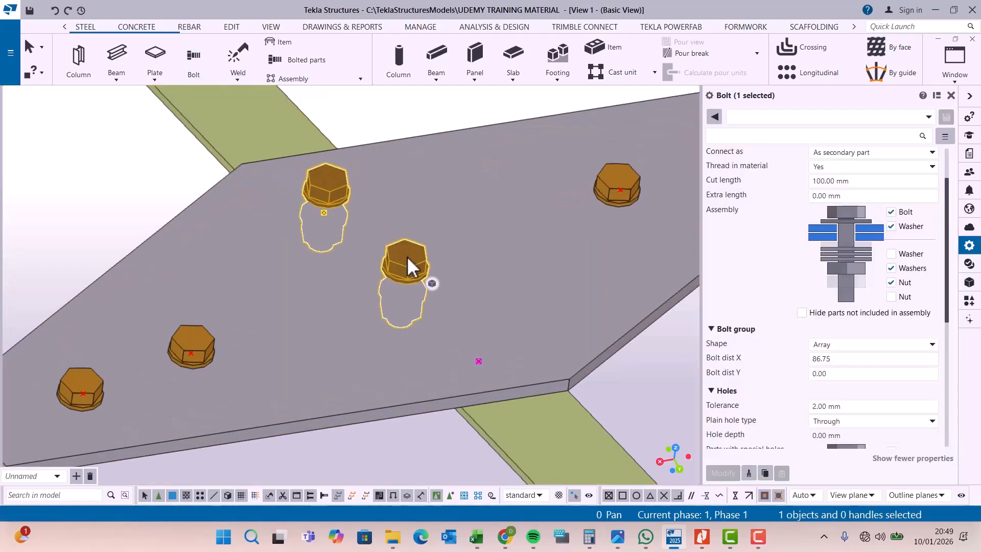
pyautogui.moveTo(843, 359); pyautogui.dragTo(732, 369)
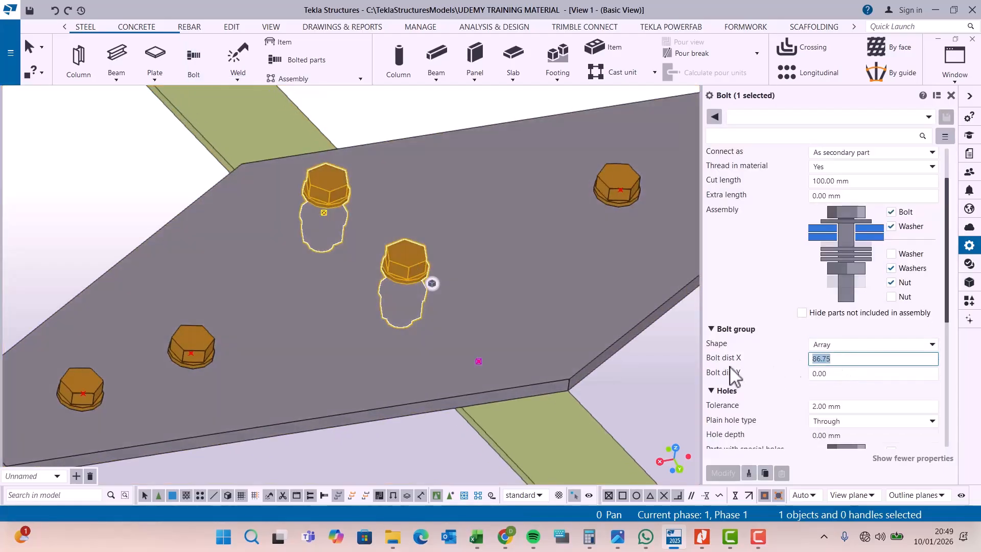
pyautogui.write('0')
pyautogui.click(722, 472)
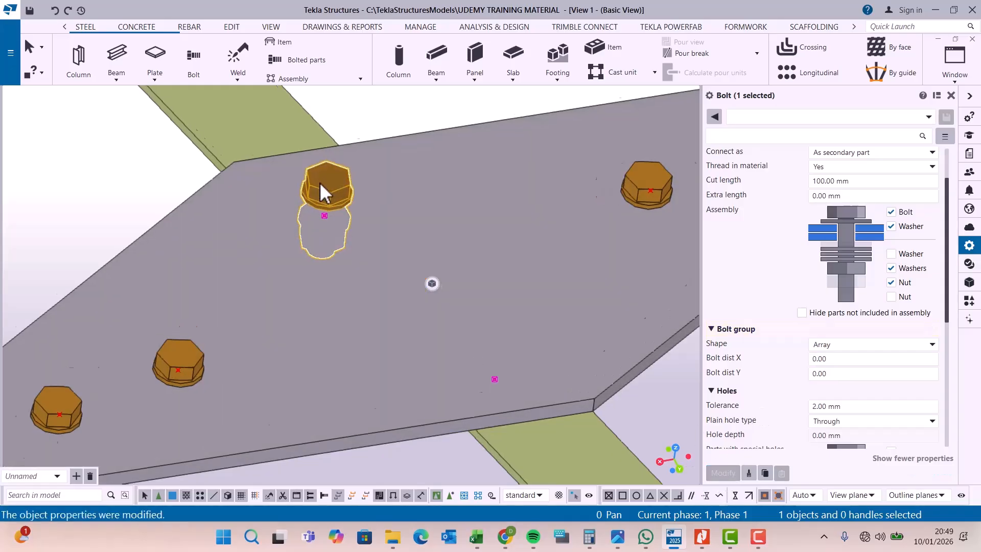
# Try to copy the single bolt from its head centre to the unbolted marked point across the gusset plate
pyautogui.scroll(1, 344, 192)
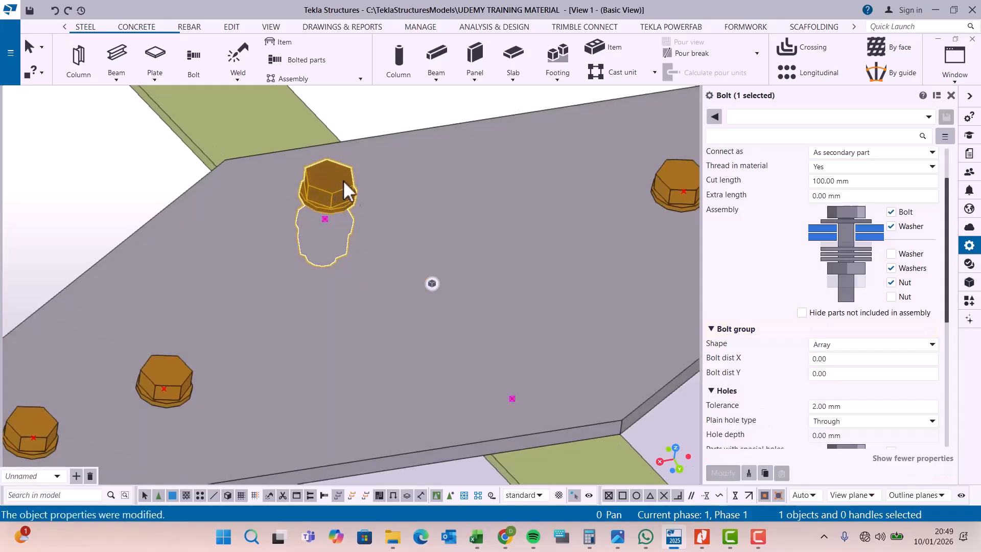
pyautogui.scroll(-1, 342, 180)
pyautogui.rightClick(399, 115)
pyautogui.click(432, 174)
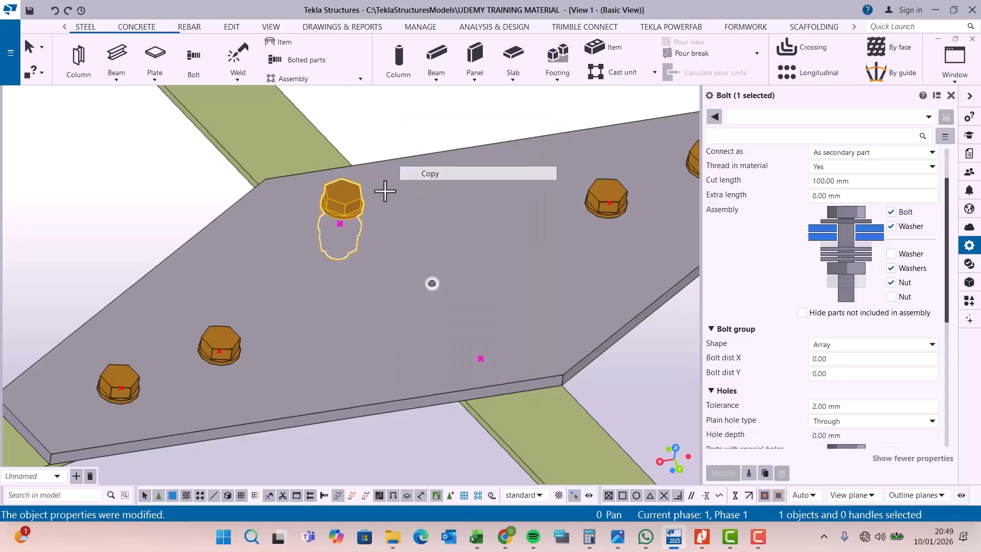
pyautogui.scroll(1, 337, 220)
pyautogui.click(345, 197)
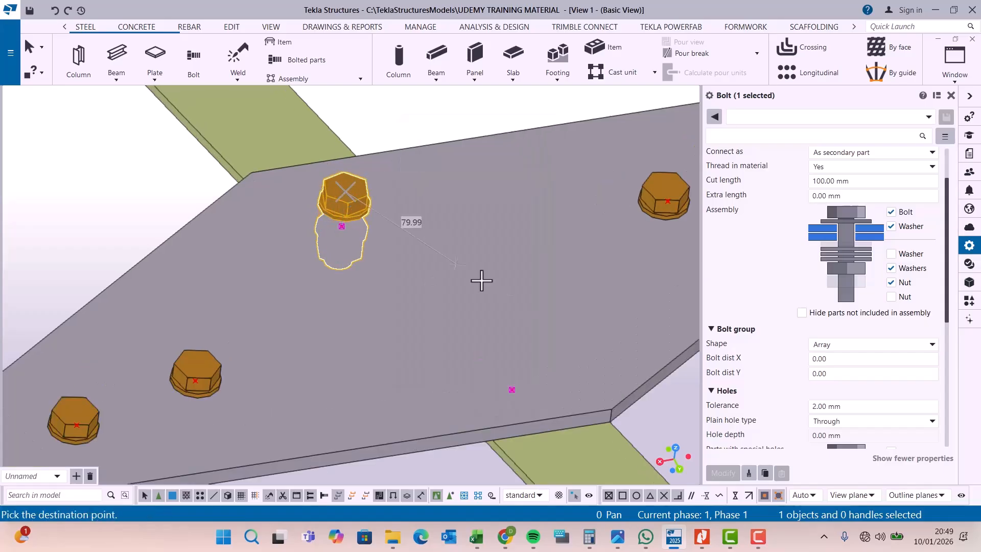
pyautogui.click(512, 389)
pyautogui.rightClick(503, 223)
pyautogui.click(516, 236)
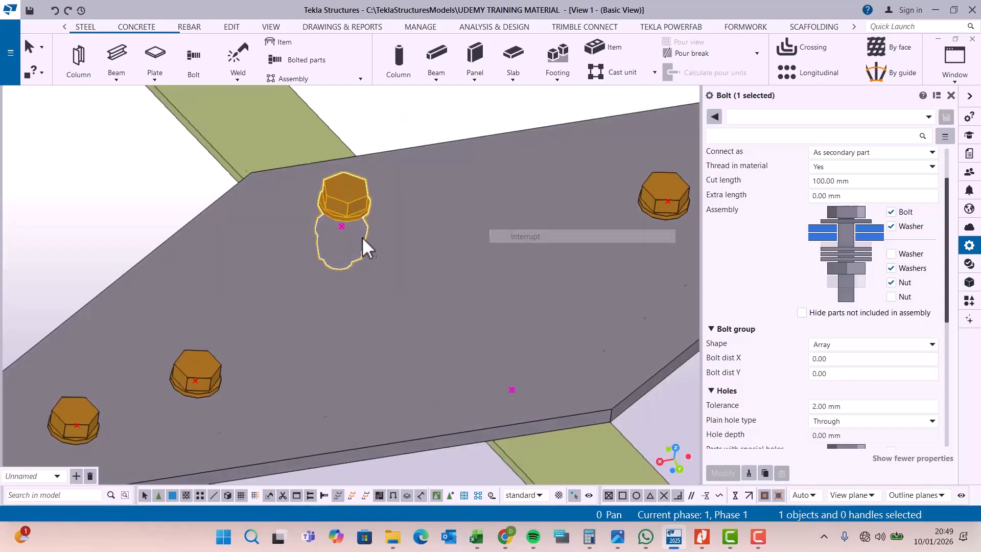
pyautogui.scroll(-2, 529, 325)
pyautogui.click(570, 328)
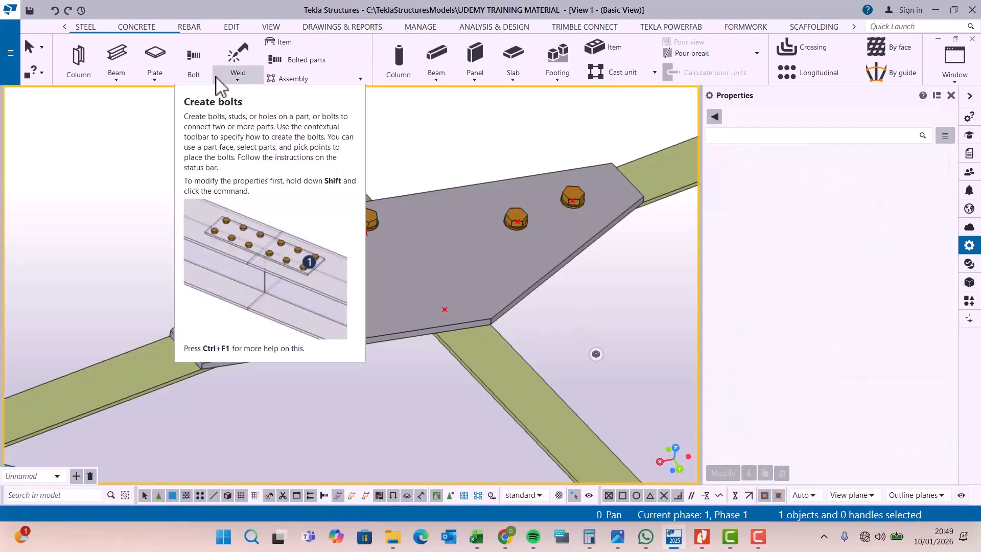
# Bolt the gusset plate to the brace at its unbolted corner with one bolt at the remaining marked point
pyautogui.click(194, 56)
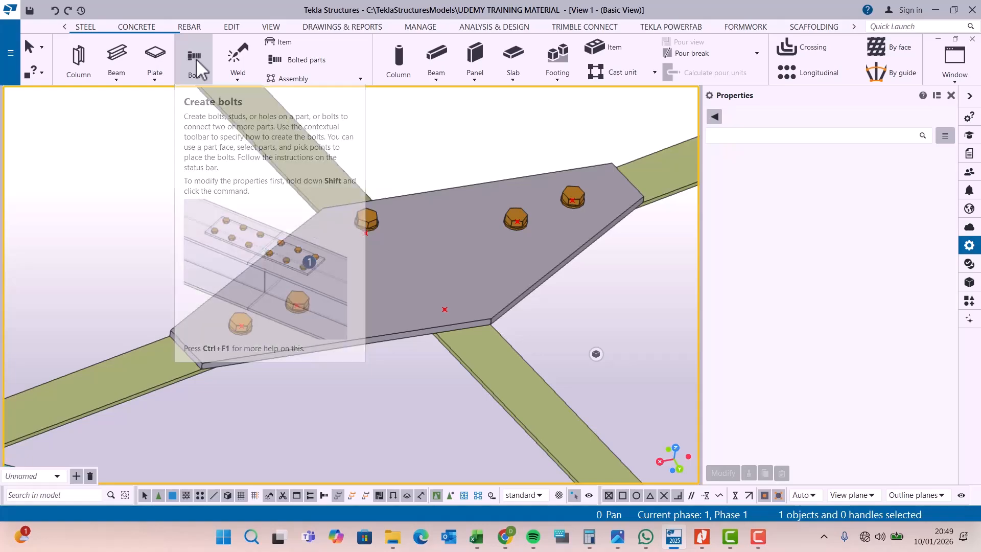
pyautogui.scroll(5, 508, 357)
pyautogui.click(479, 247)
pyautogui.click(505, 339)
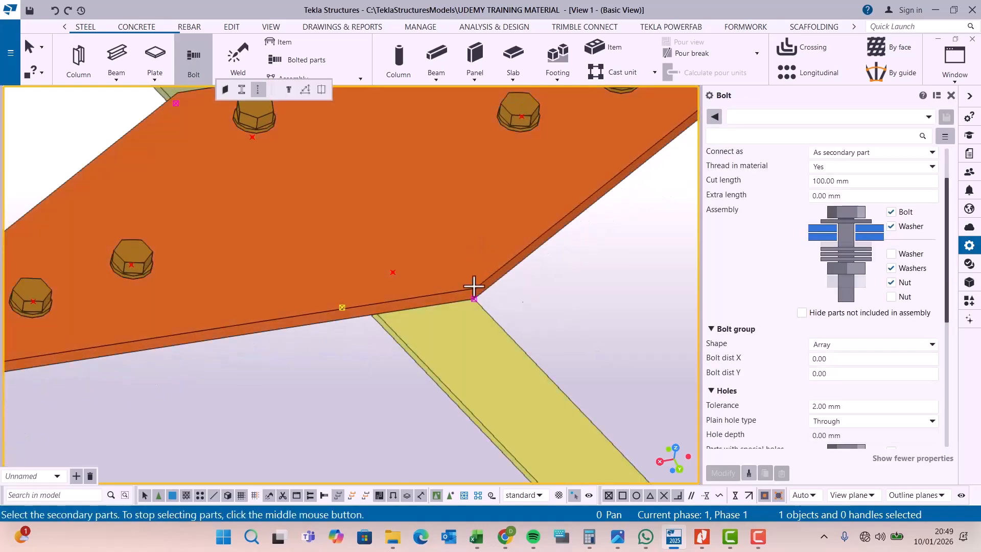
pyautogui.middleClick(531, 302)
pyautogui.scroll(2, 393, 281)
pyautogui.click(371, 270)
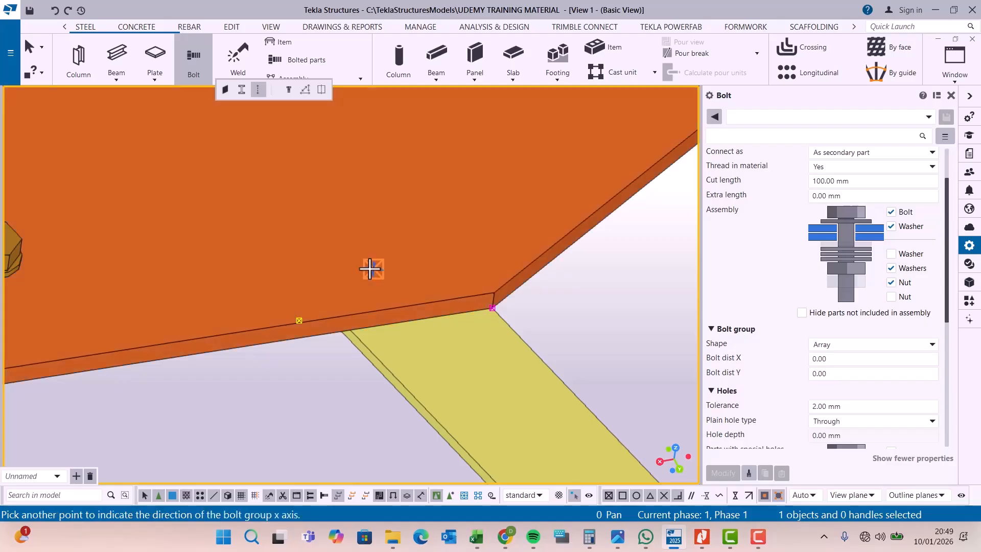
pyautogui.click(400, 304)
pyautogui.rightClick(431, 223)
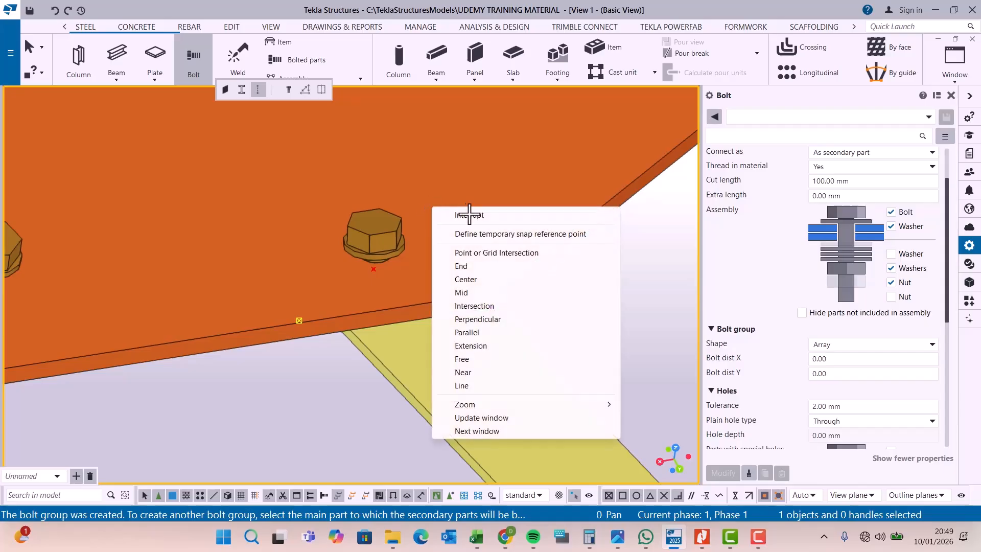
pyautogui.click(469, 215)
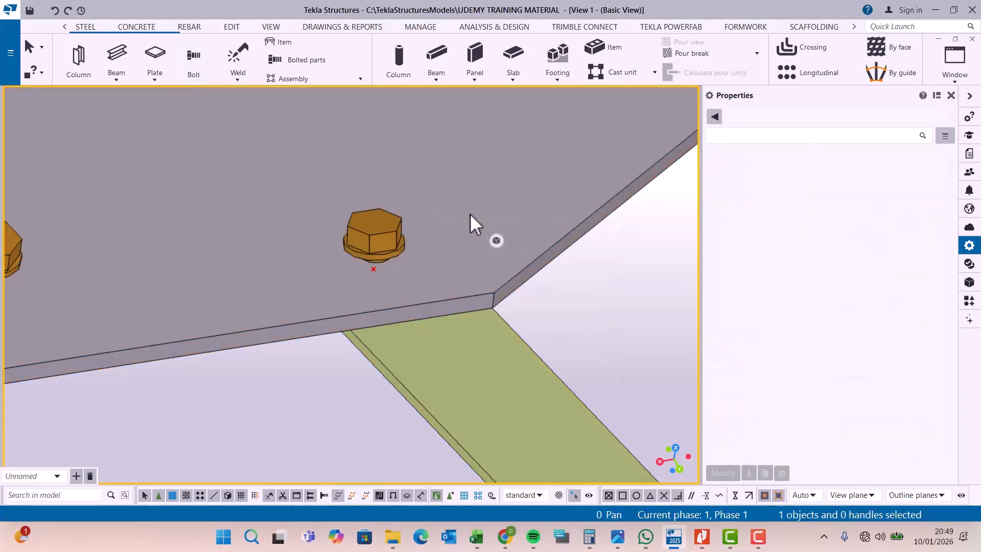
# Delete the single bolt just placed at the gusset plate's corner
pyautogui.click(382, 251)
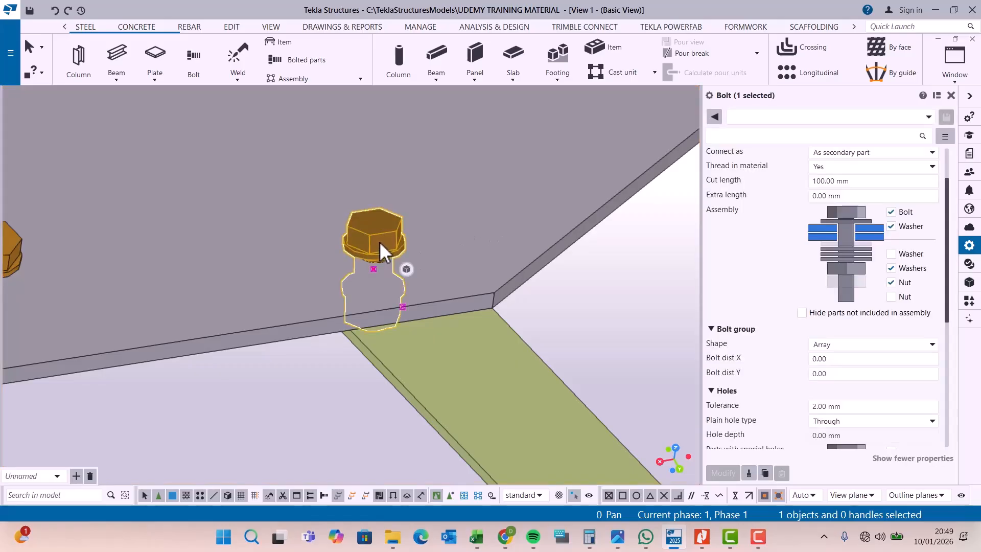
pyautogui.press('Delete')
pyautogui.scroll(-3, 478, 276)
pyautogui.scroll(5, 341, 183)
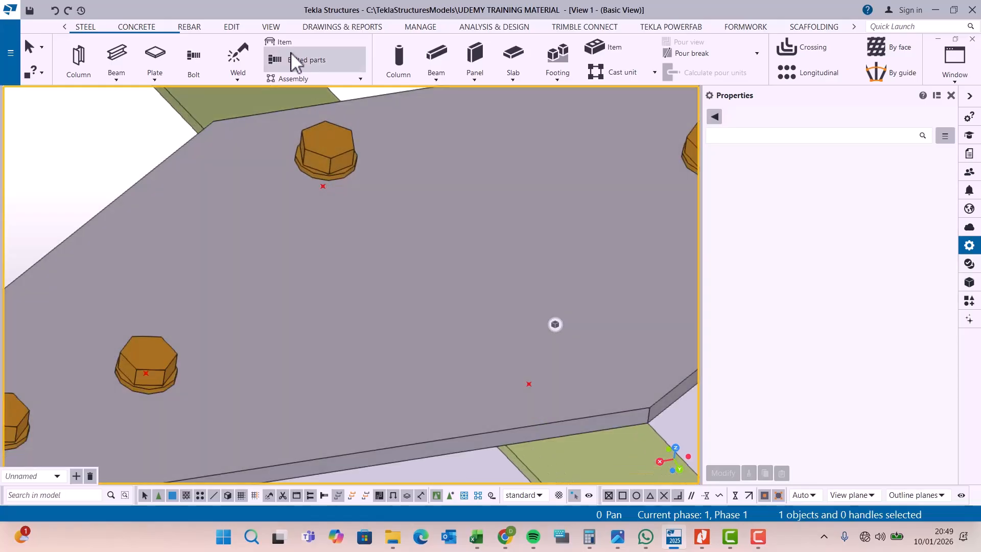
# Rotate the view about the crossing brace's bolt to examine the gusset plate and its bolts
pyautogui.click(271, 26)
pyautogui.click(536, 66)
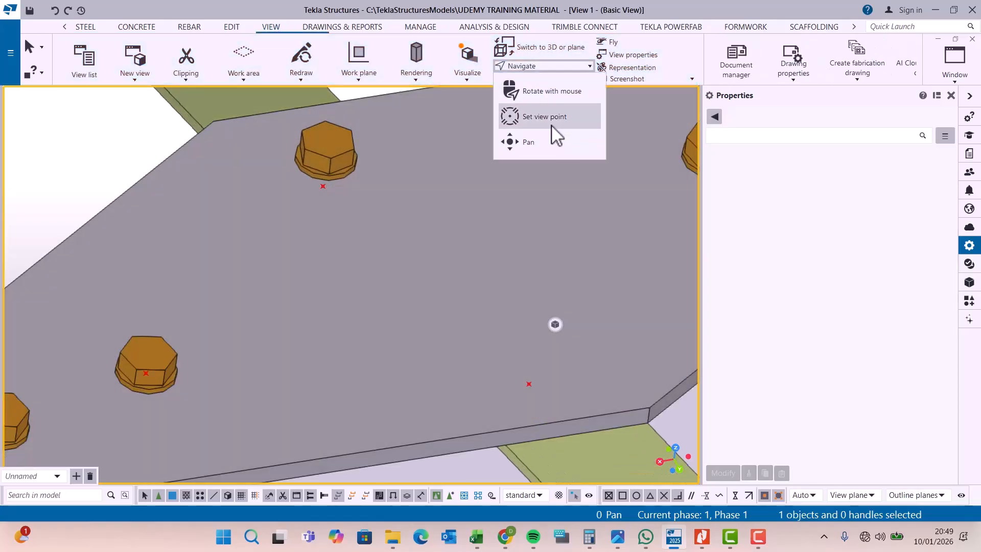
pyautogui.click(544, 92)
pyautogui.click(351, 173)
pyautogui.moveTo(351, 172); pyautogui.dragTo(445, 242)
pyautogui.scroll(-5, 368, 251)
pyautogui.rightClick(590, 271)
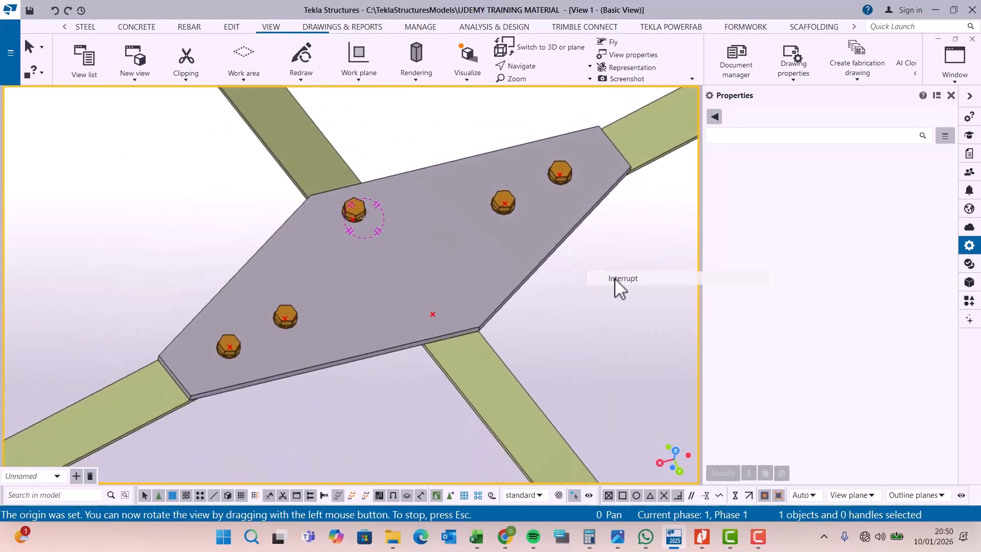
pyautogui.click(619, 279)
# Try again to copy the crossing brace's bolt to the opposite marked point on the gusset plate
pyautogui.scroll(3, 434, 306)
pyautogui.click(314, 166)
pyautogui.rightClick(314, 167)
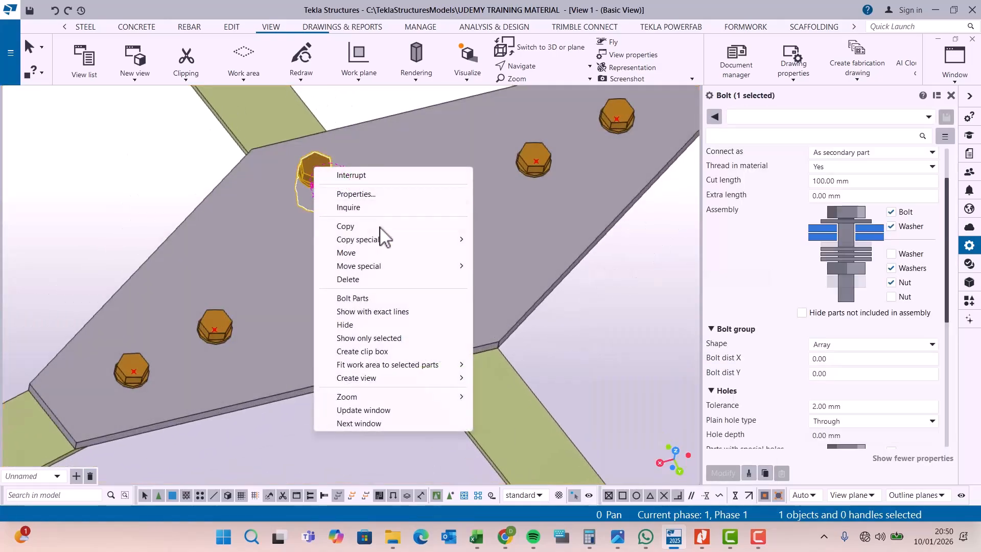
pyautogui.click(351, 226)
pyautogui.scroll(3, 313, 174)
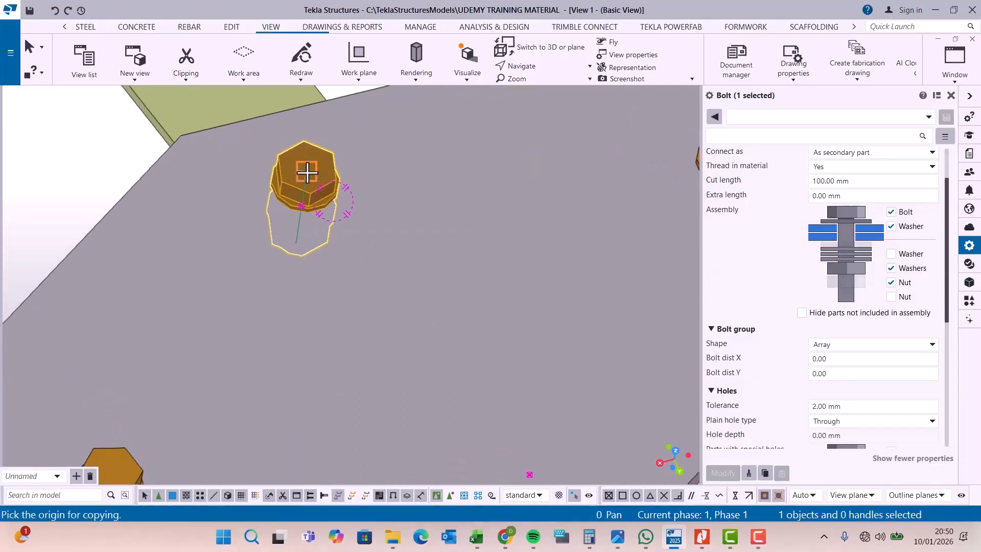
pyautogui.click(307, 173)
pyautogui.scroll(-4, 353, 176)
pyautogui.scroll(2, 452, 315)
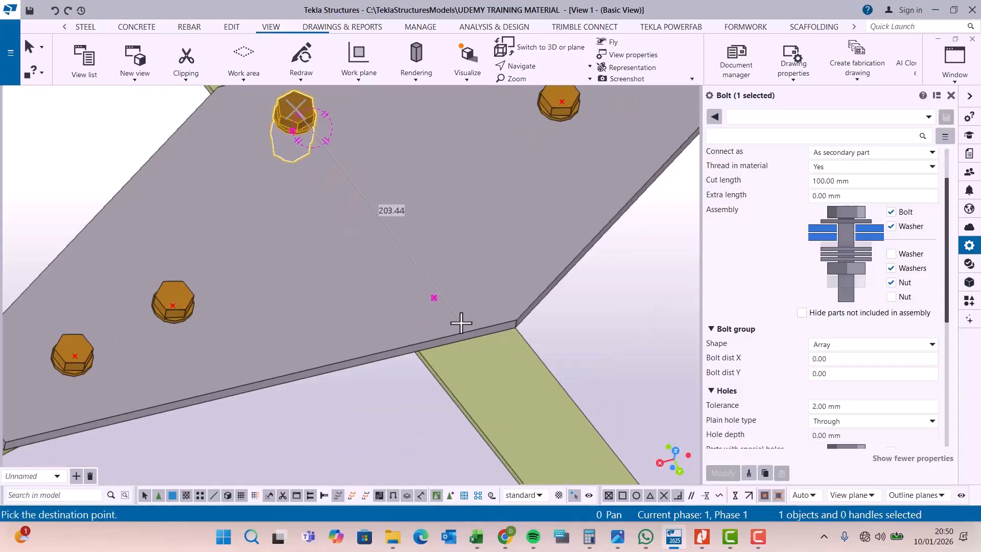
pyautogui.click(434, 299)
pyautogui.rightClick(452, 254)
pyautogui.click(493, 248)
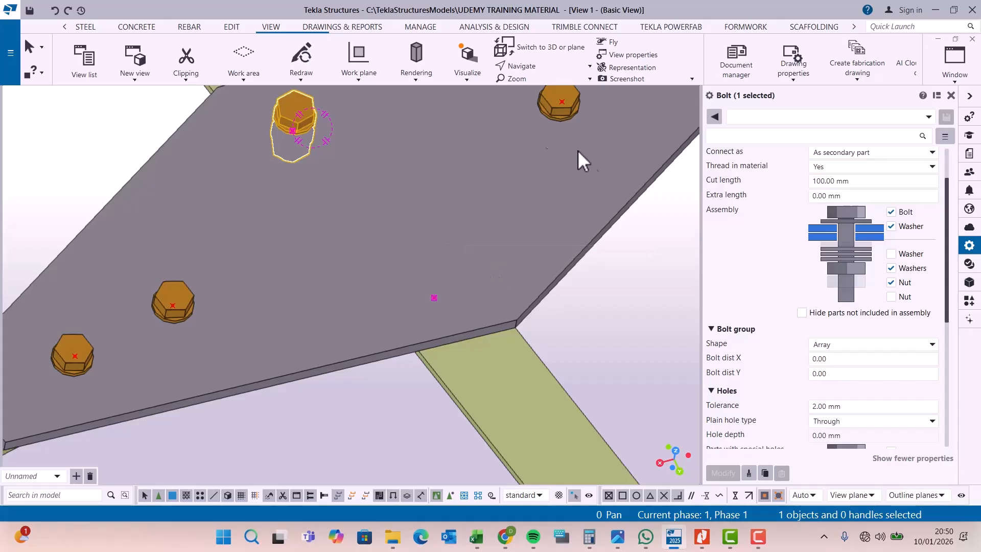
# Measure the distance from the crossing brace bolt's marked point to the opposite unbolted marked point
pyautogui.click(231, 28)
pyautogui.click(603, 78)
pyautogui.click(604, 101)
pyautogui.scroll(3, 334, 132)
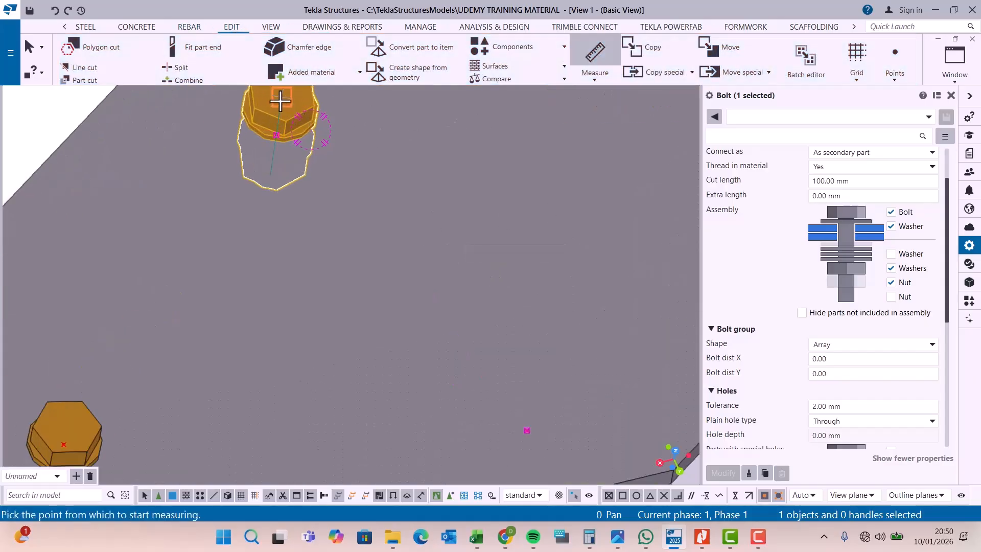
pyautogui.click(278, 136)
pyautogui.scroll(-3, 425, 214)
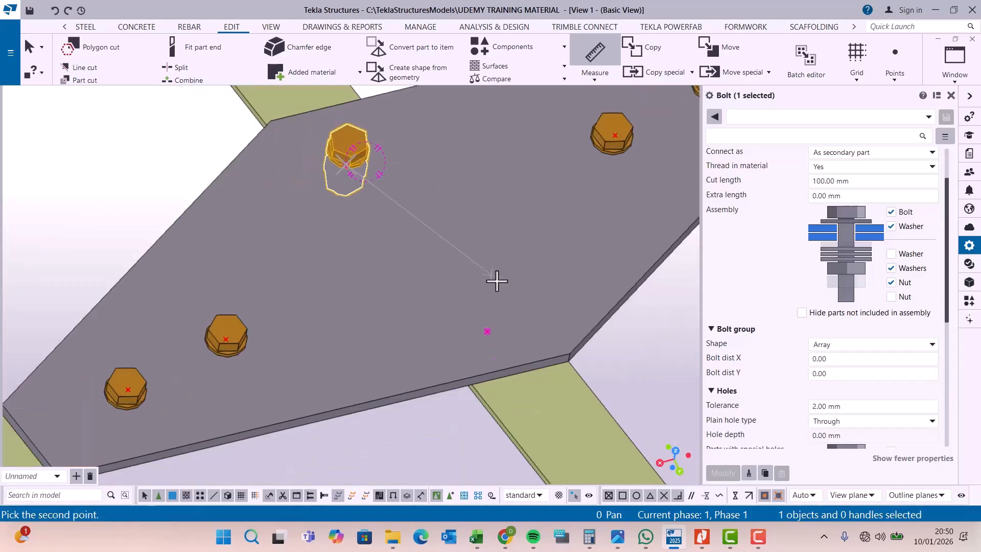
pyautogui.click(486, 330)
pyautogui.rightClick(488, 164)
pyautogui.click(532, 175)
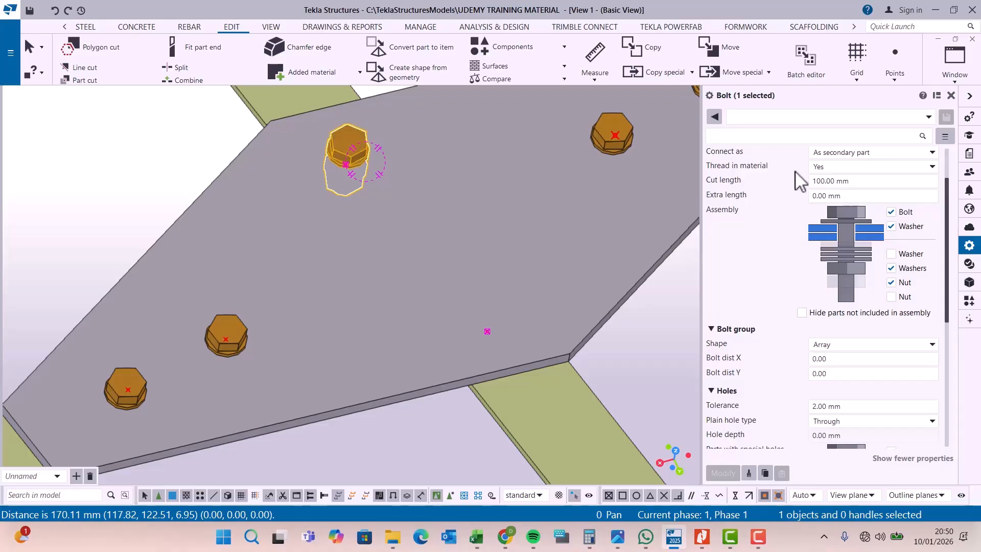
# Set the crossing brace bolt group's X distance to 170.11 mm and apply the change
pyautogui.click(850, 373)
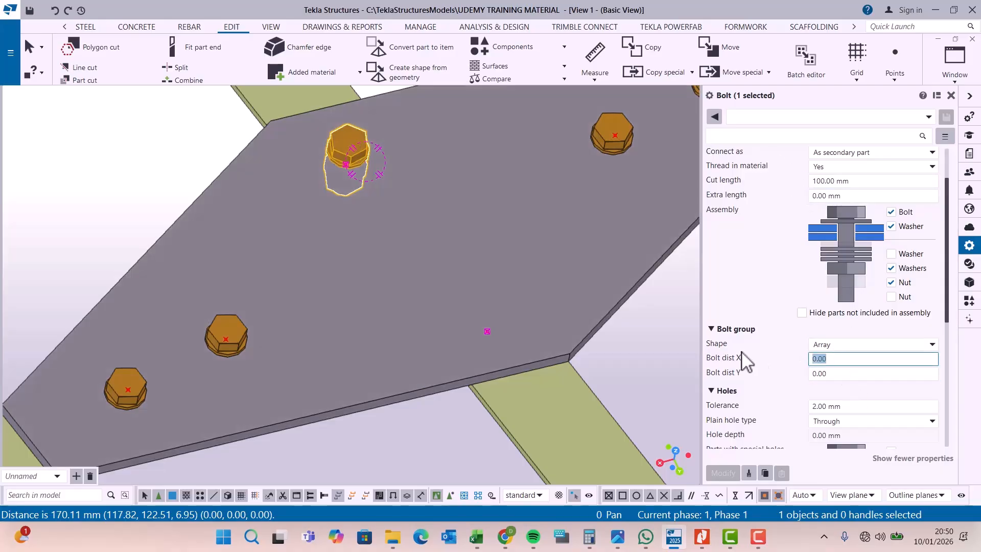
pyautogui.write('17')
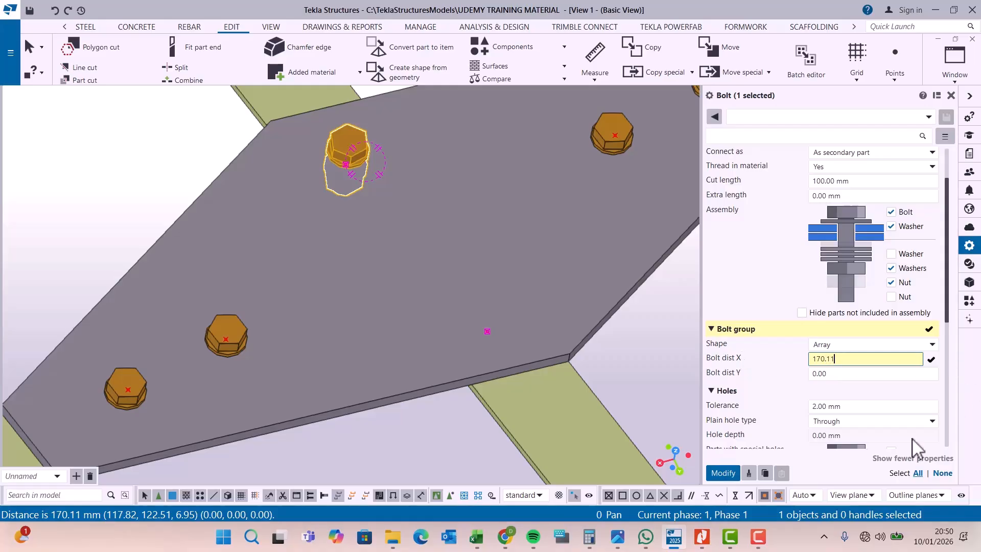
pyautogui.click(723, 474)
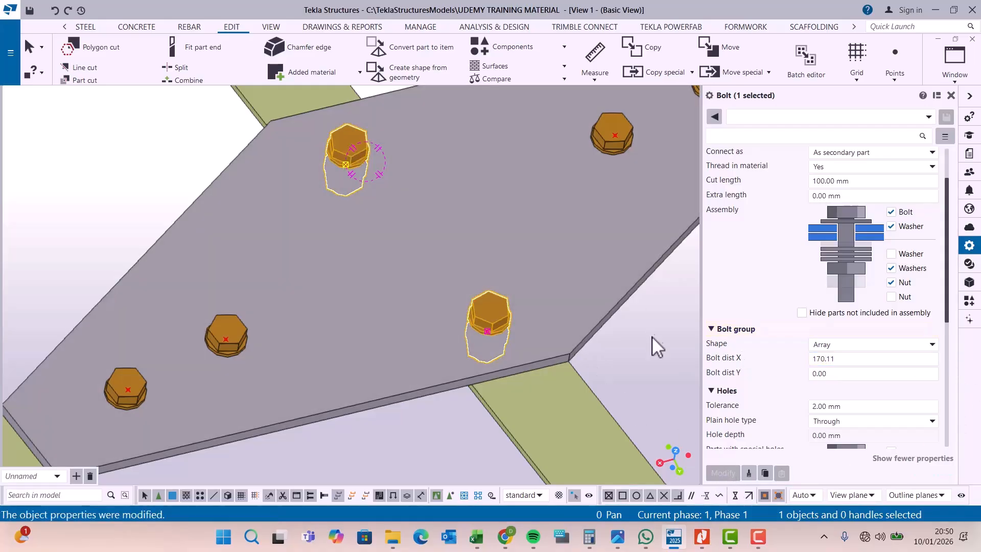
pyautogui.click(656, 354)
# Rotate the view about the lower crossing brace bolt to examine the gusset plate and its bolts
pyautogui.click(270, 26)
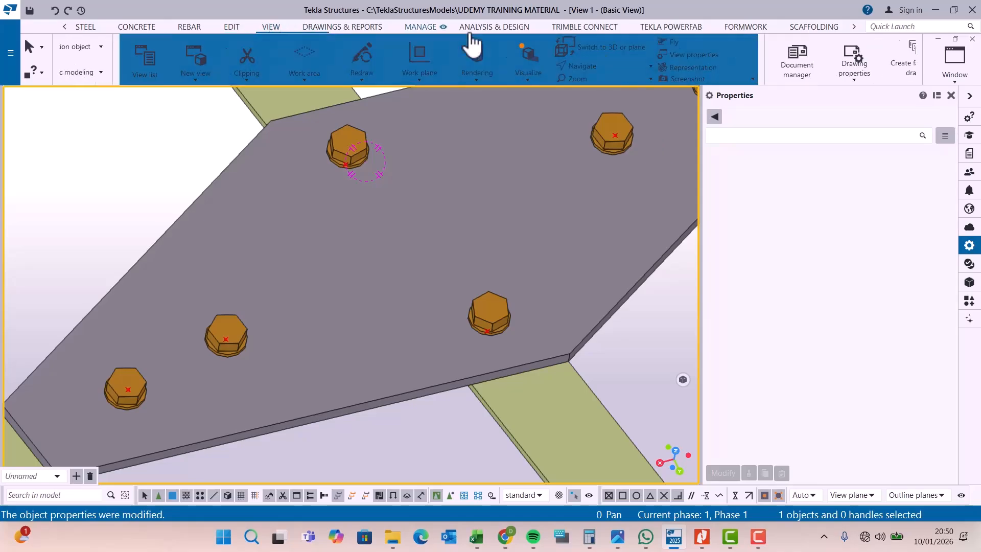
pyautogui.click(536, 65)
pyautogui.click(554, 91)
pyautogui.scroll(-2, 505, 250)
pyautogui.click(497, 295)
pyautogui.moveTo(498, 294); pyautogui.dragTo(545, 304)
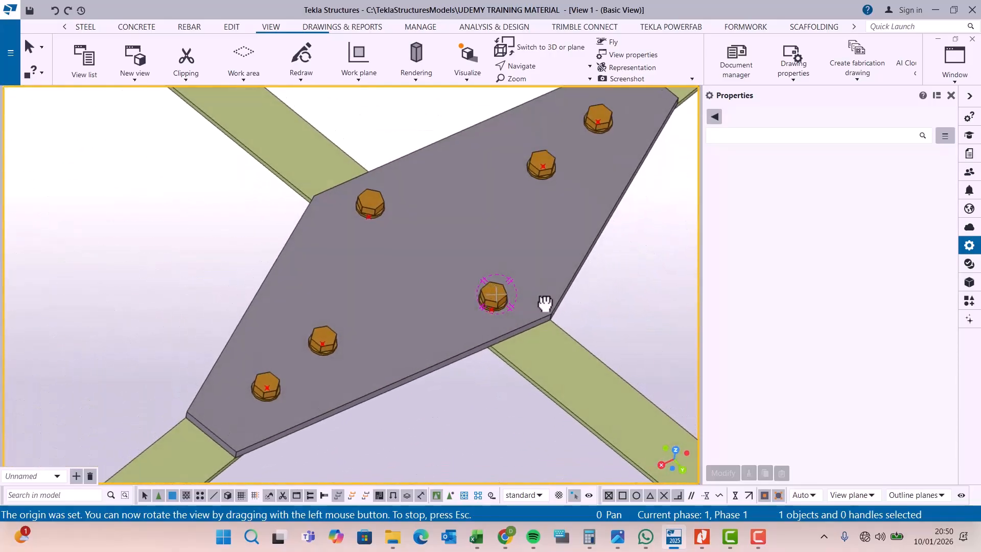
pyautogui.scroll(-10, 490, 294)
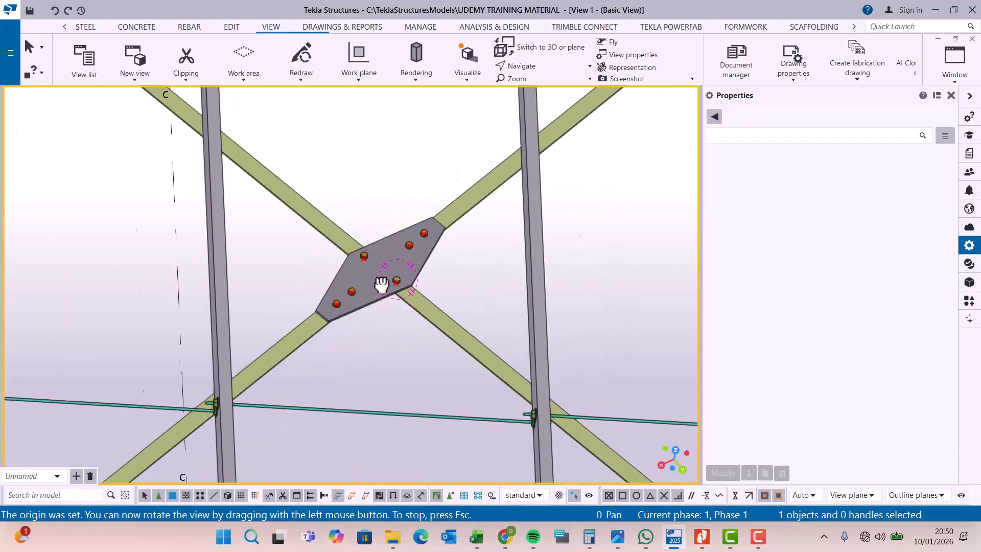
pyautogui.rightClick(392, 193)
pyautogui.click(426, 200)
pyautogui.scroll(6, 406, 281)
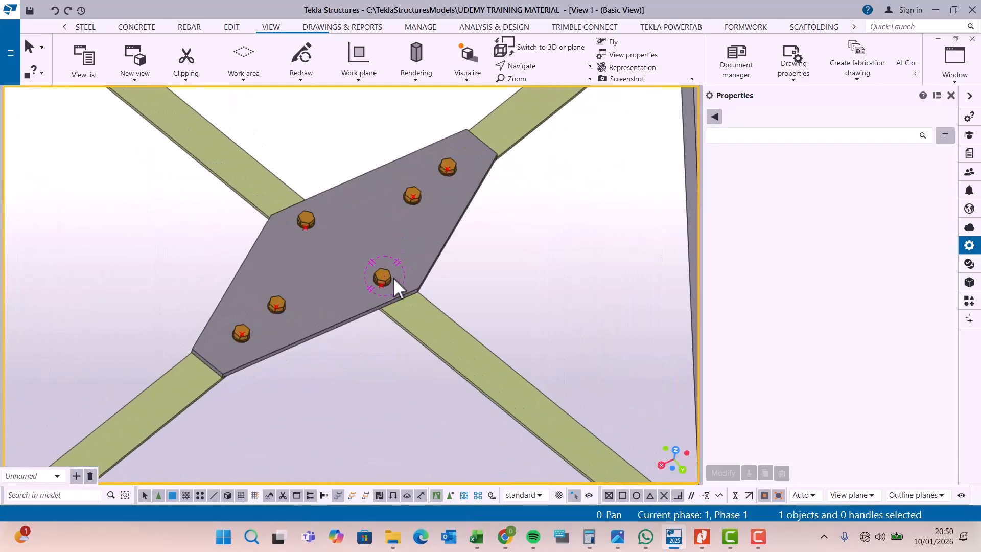
# Reassign the bolted parts of the 170.11 mm bolt group so it connects the gusset plate and the crossing diagonal brace
pyautogui.rightClick(382, 274)
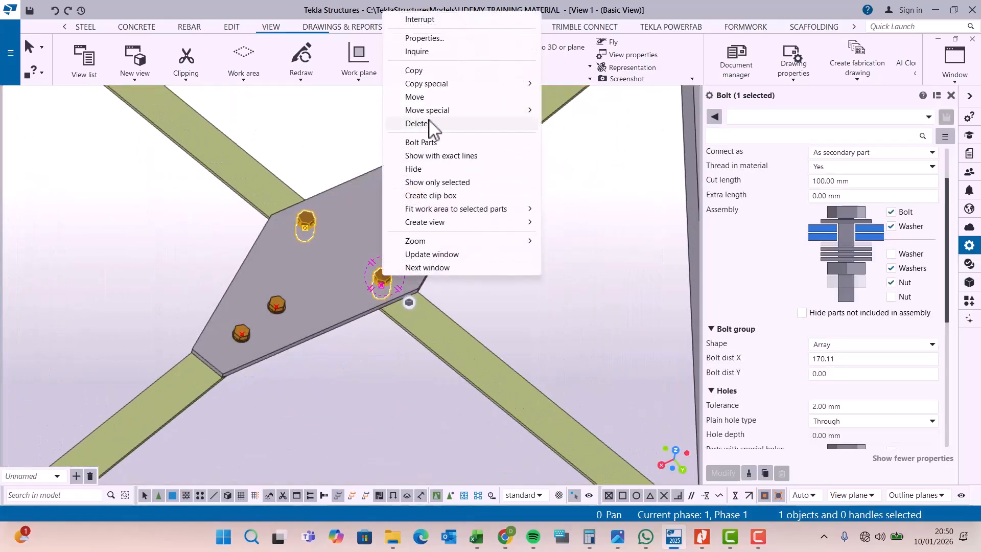
pyautogui.click(426, 148)
pyautogui.scroll(3, 428, 286)
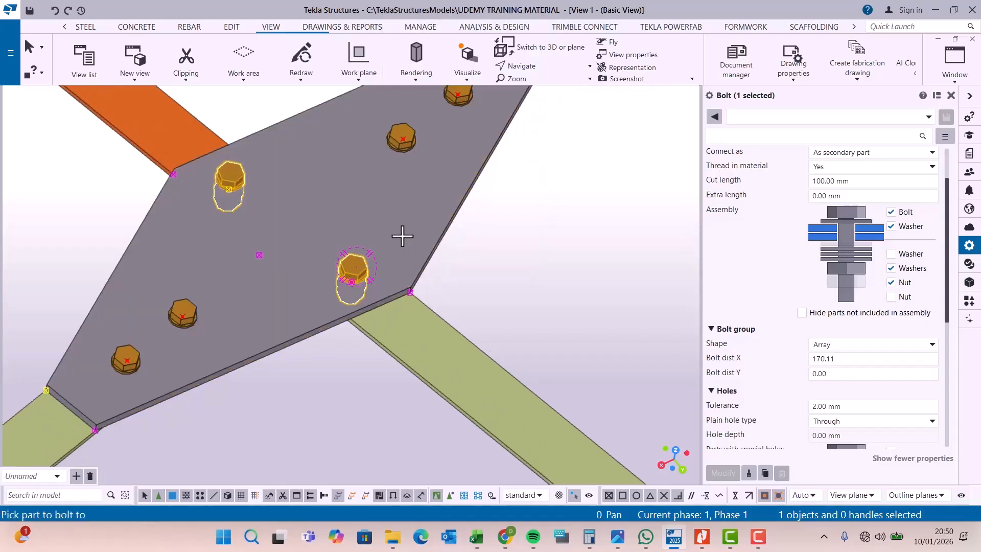
pyautogui.click(404, 241)
pyautogui.middleClick(431, 323)
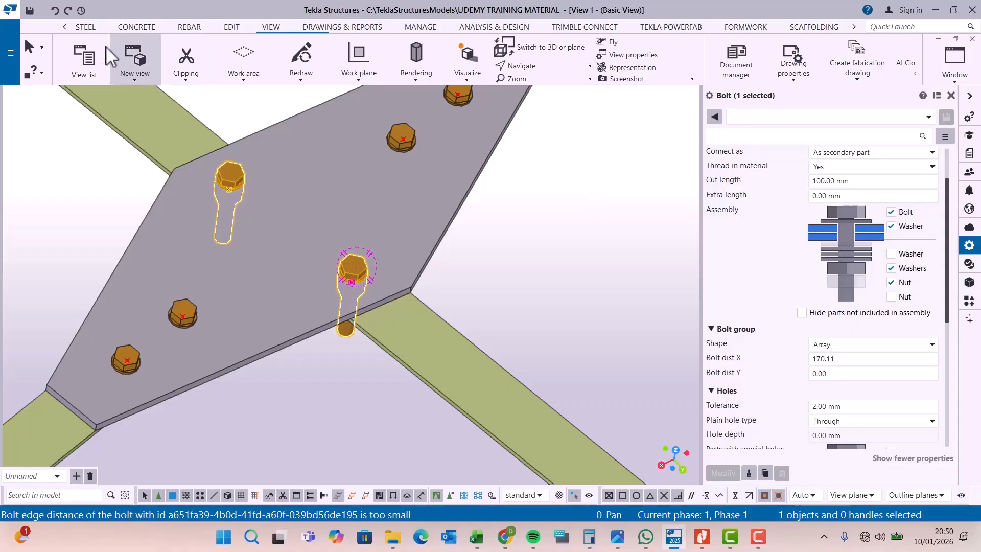
pyautogui.click(538, 266)
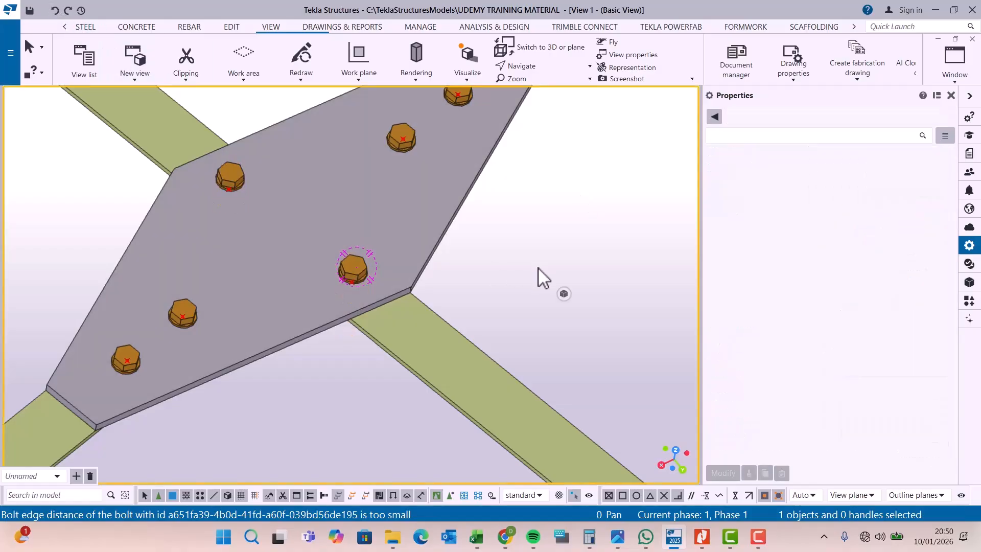
# Rotate the view about the bolted gusset plate to examine the roof bracing crossings, and hide the properties pane
pyautogui.scroll(-6, 337, 271)
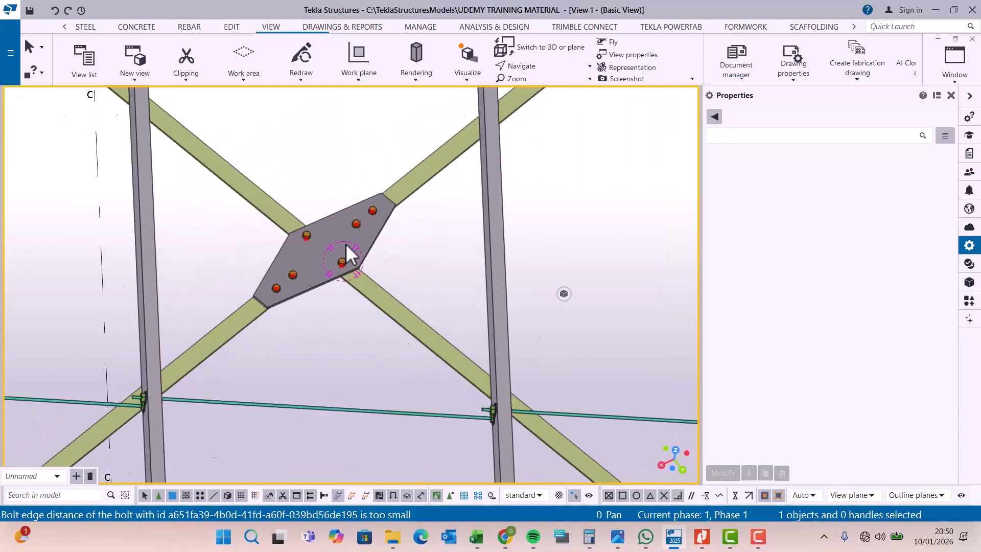
pyautogui.scroll(-1, 329, 223)
pyautogui.press('v')
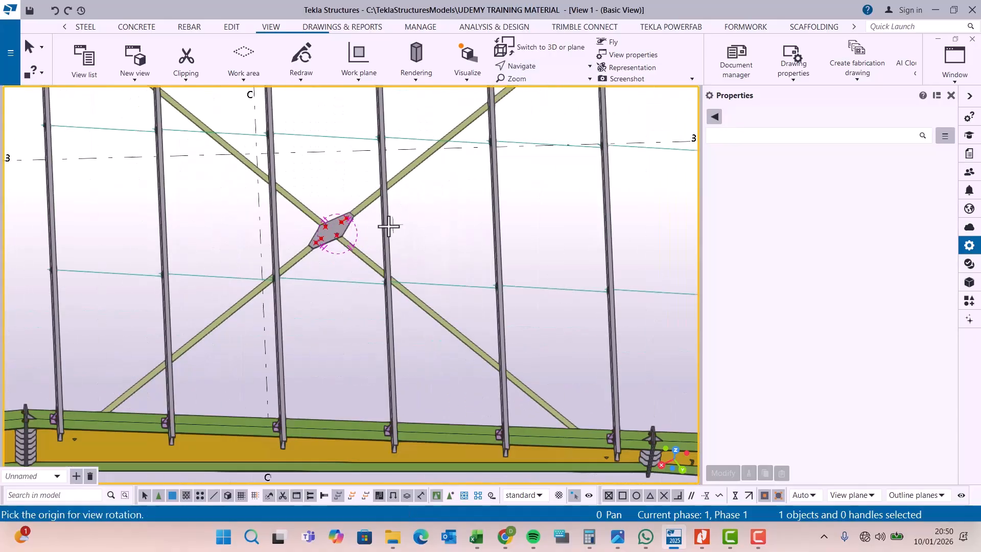
pyautogui.click(355, 232)
pyautogui.moveTo(355, 233); pyautogui.dragTo(449, 228)
pyautogui.scroll(5, 448, 228)
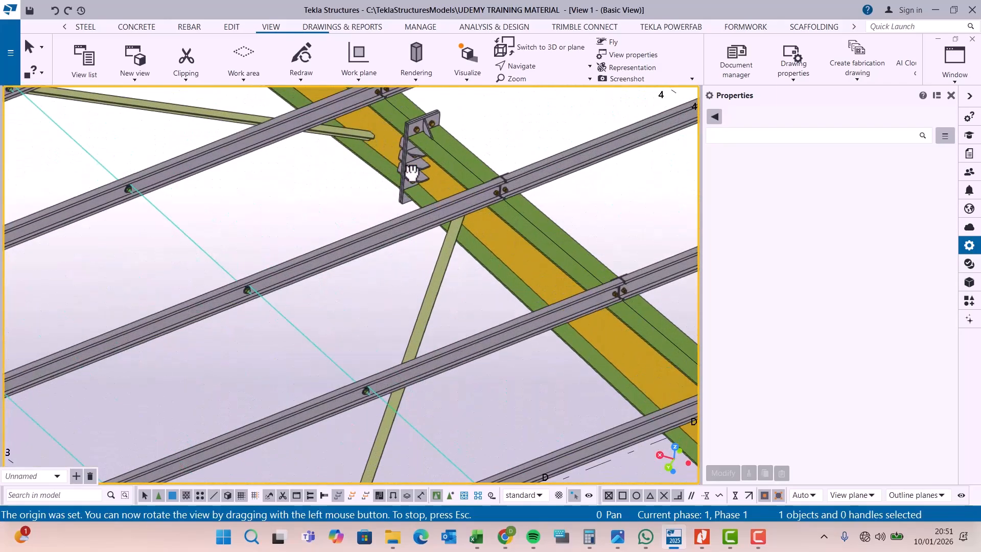
pyautogui.scroll(-5, 402, 165)
pyautogui.rightClick(529, 152)
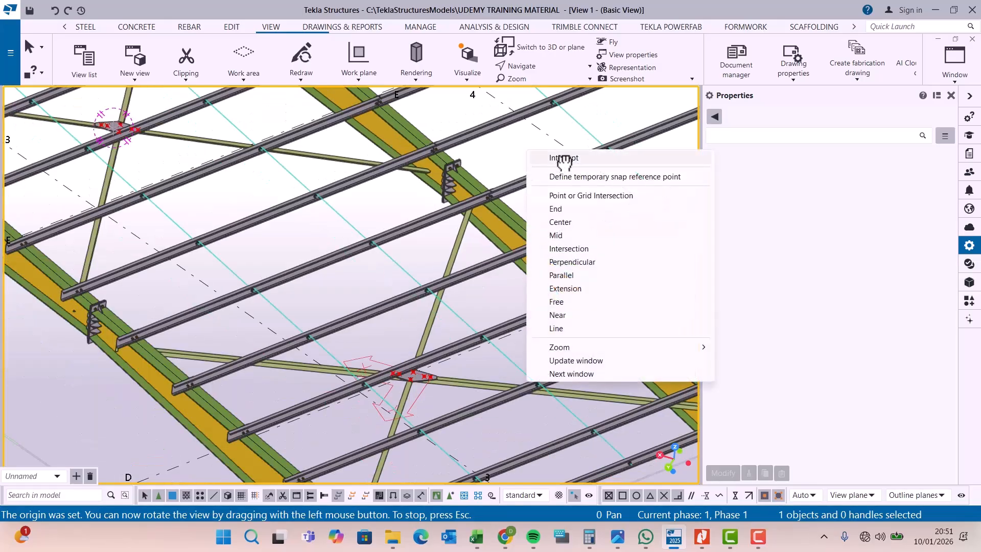
pyautogui.click(563, 160)
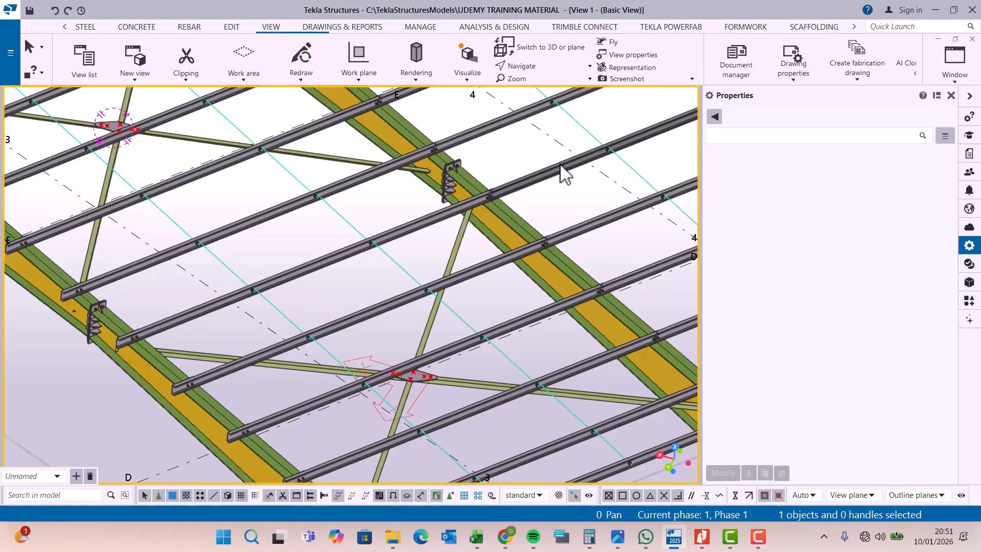
pyautogui.click(969, 96)
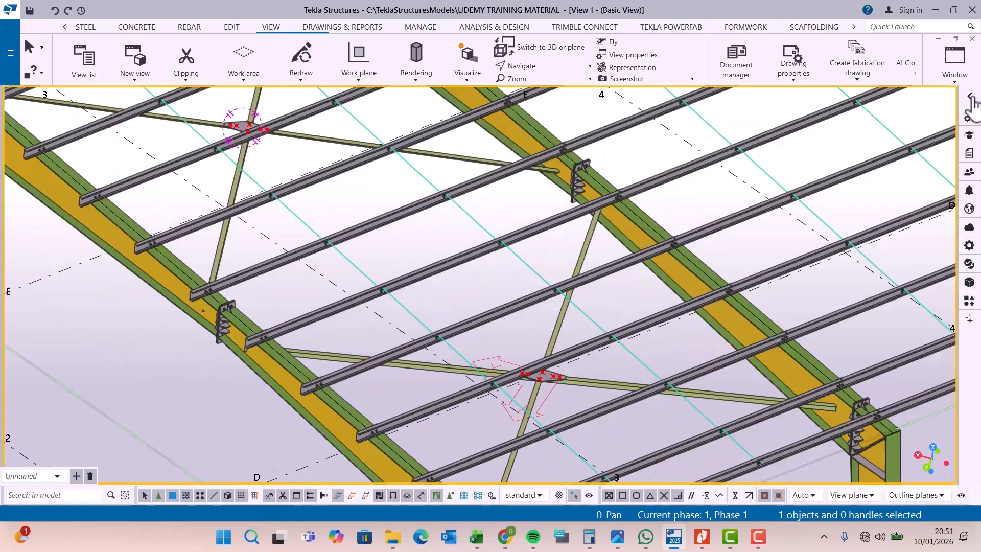